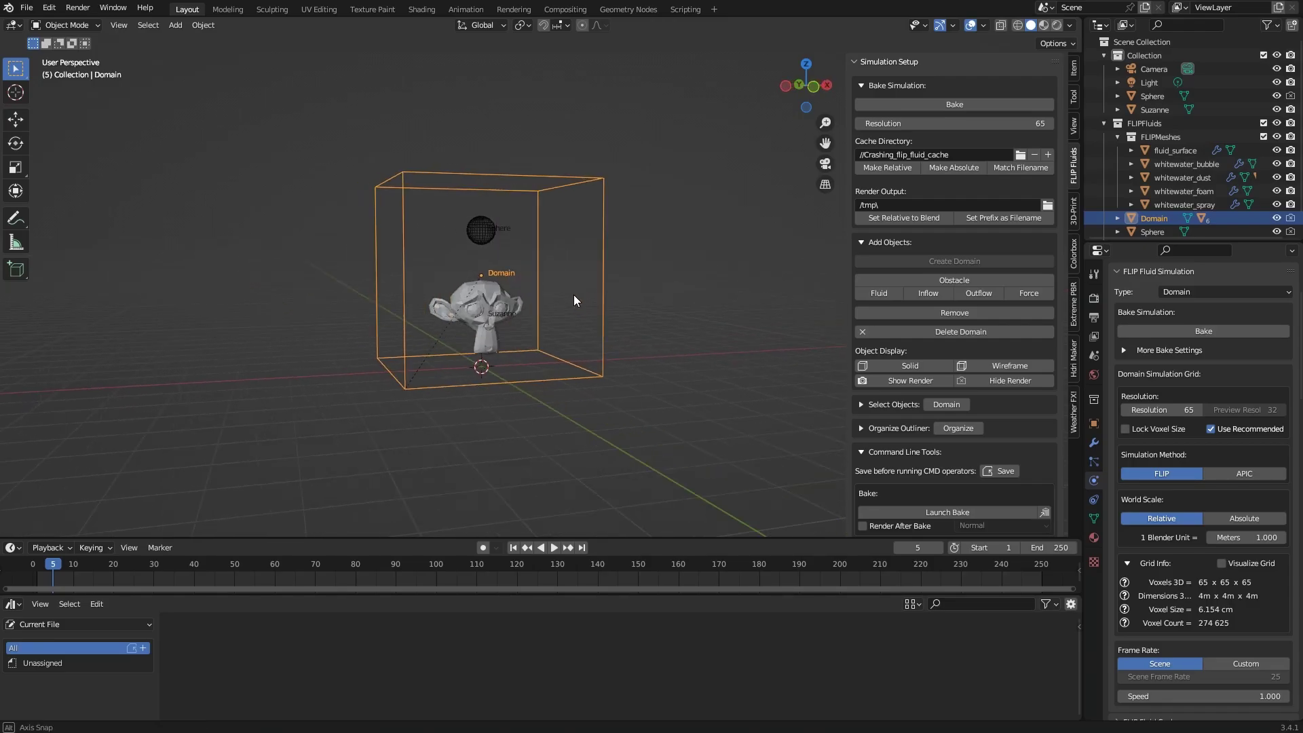
Orbit the viewport around the FLIP Fluids domain box before baking
middle_click_drag(573, 295, 632, 296)
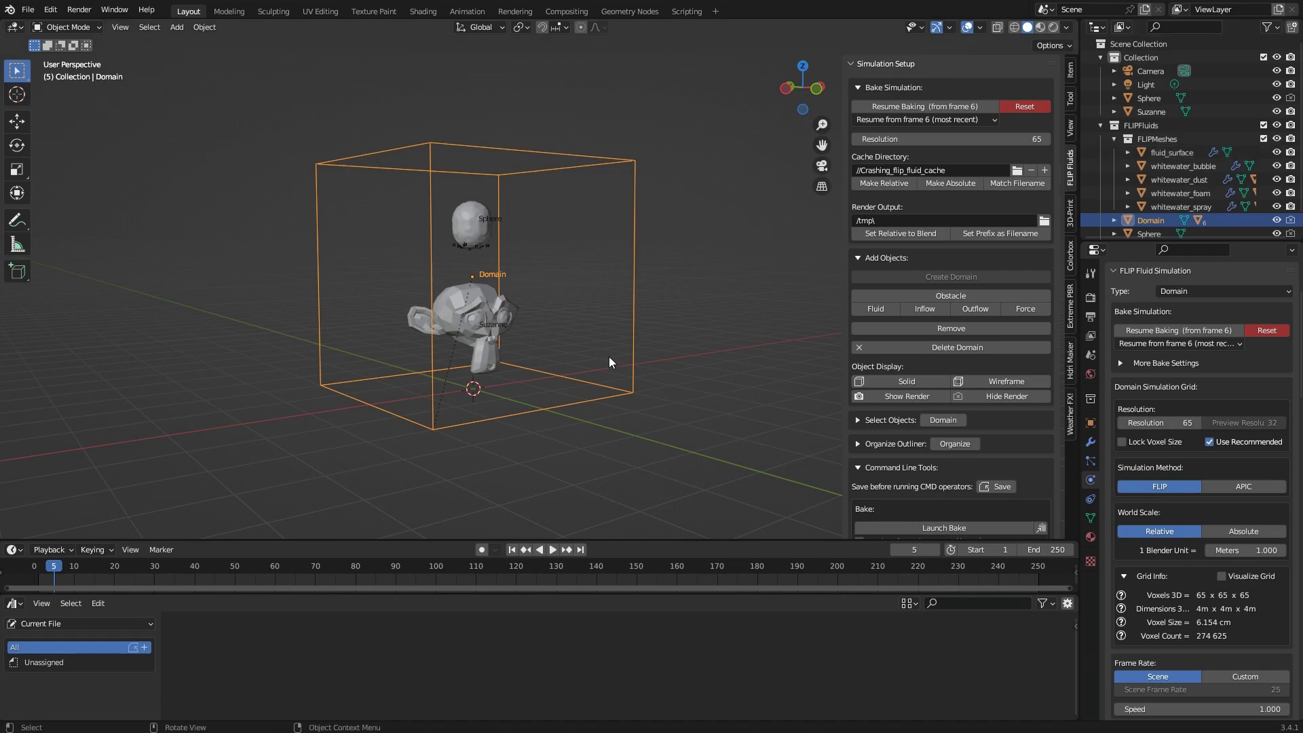
Set Surface Display and Whitewater Display to None, then reload the current simulation frame
middle_click_drag(652, 344, 643, 344)
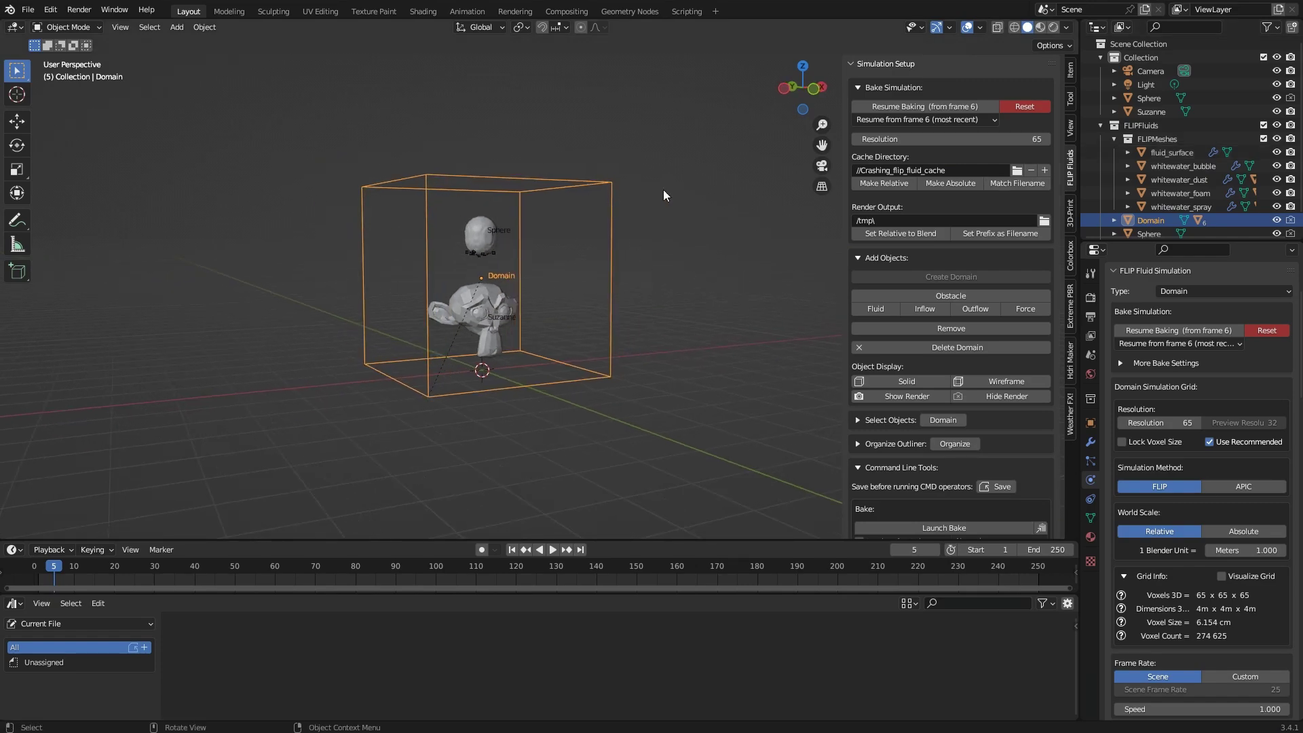
scroll(948, 220, "down", 12)
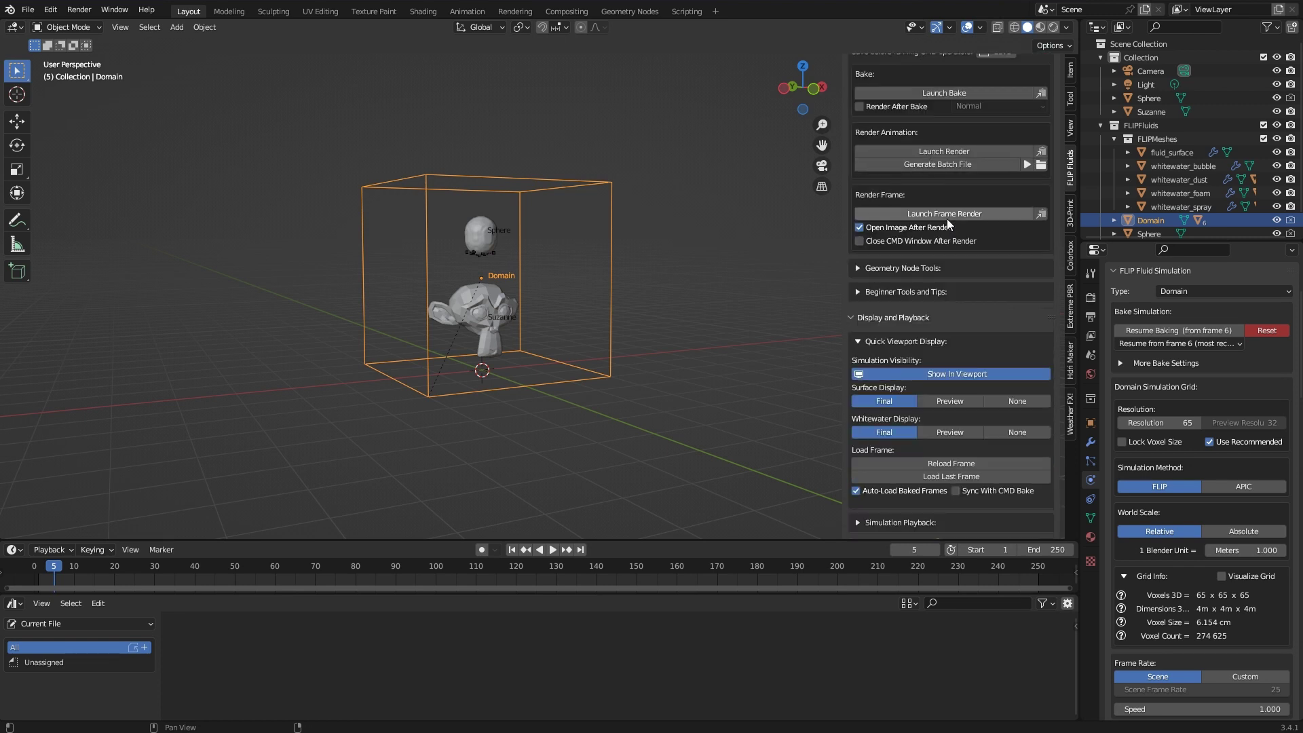
scroll(518, 304, "up", 4)
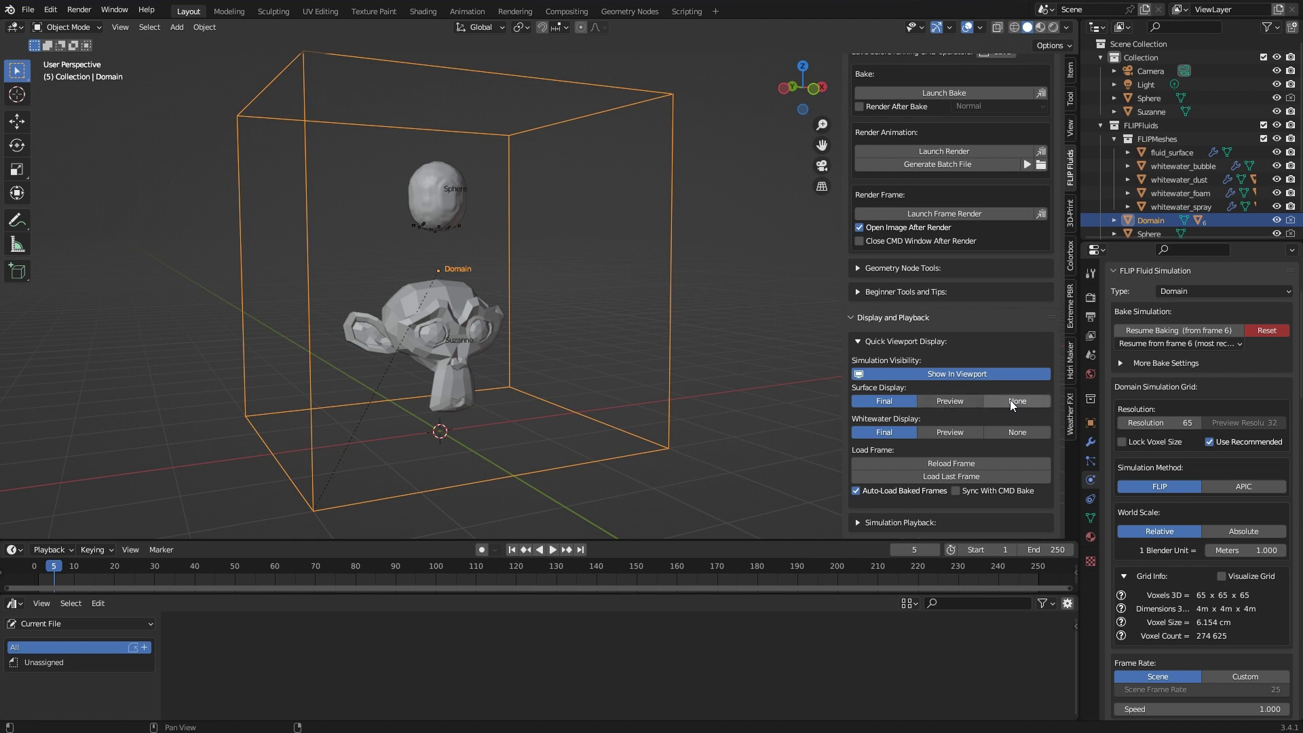
left_click(1032, 402)
left_click(1032, 429)
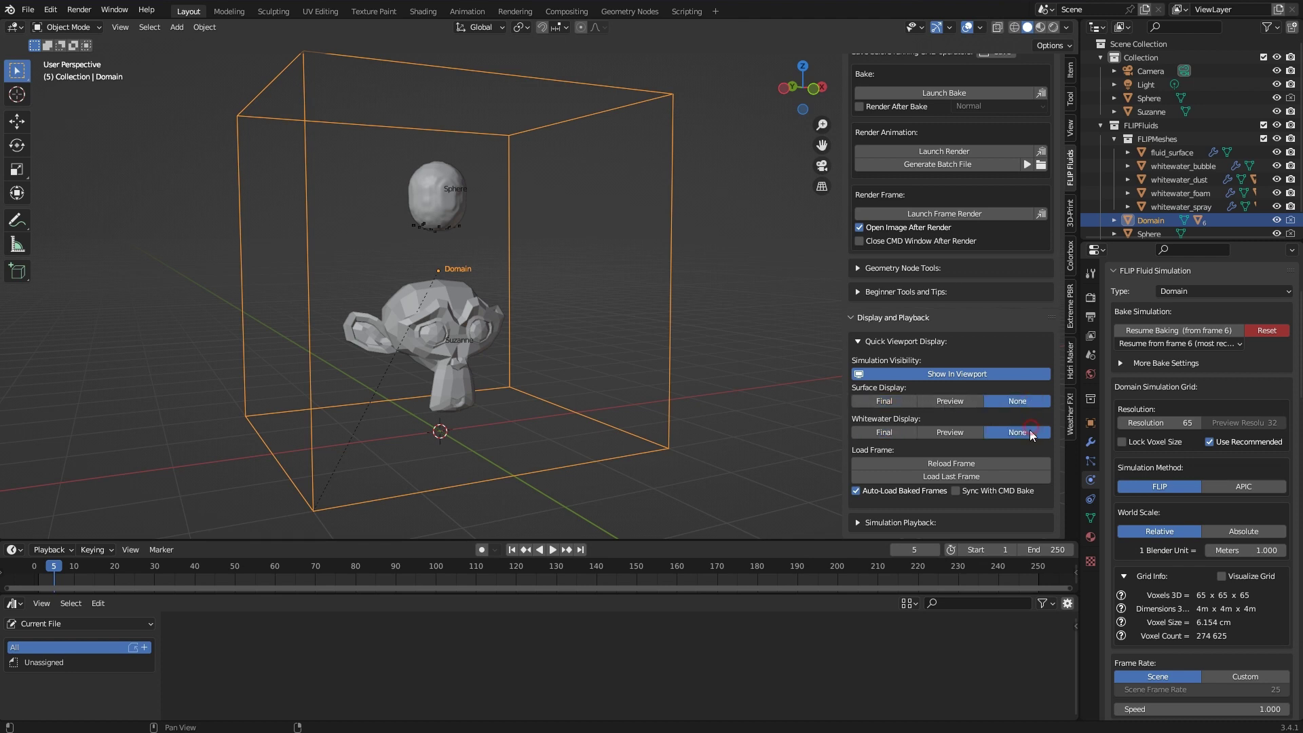
left_click(1019, 464)
scroll(460, 207, "down", 3)
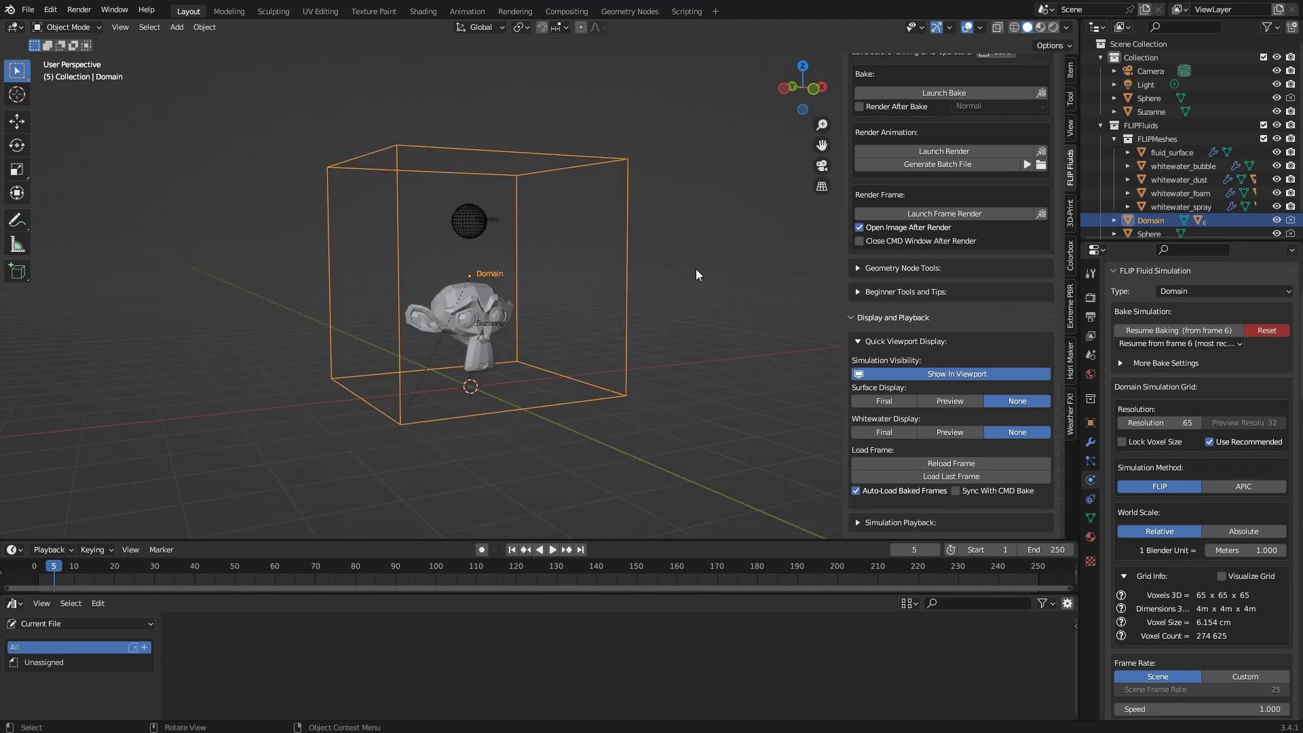
middle_click_drag(697, 275, 712, 275)
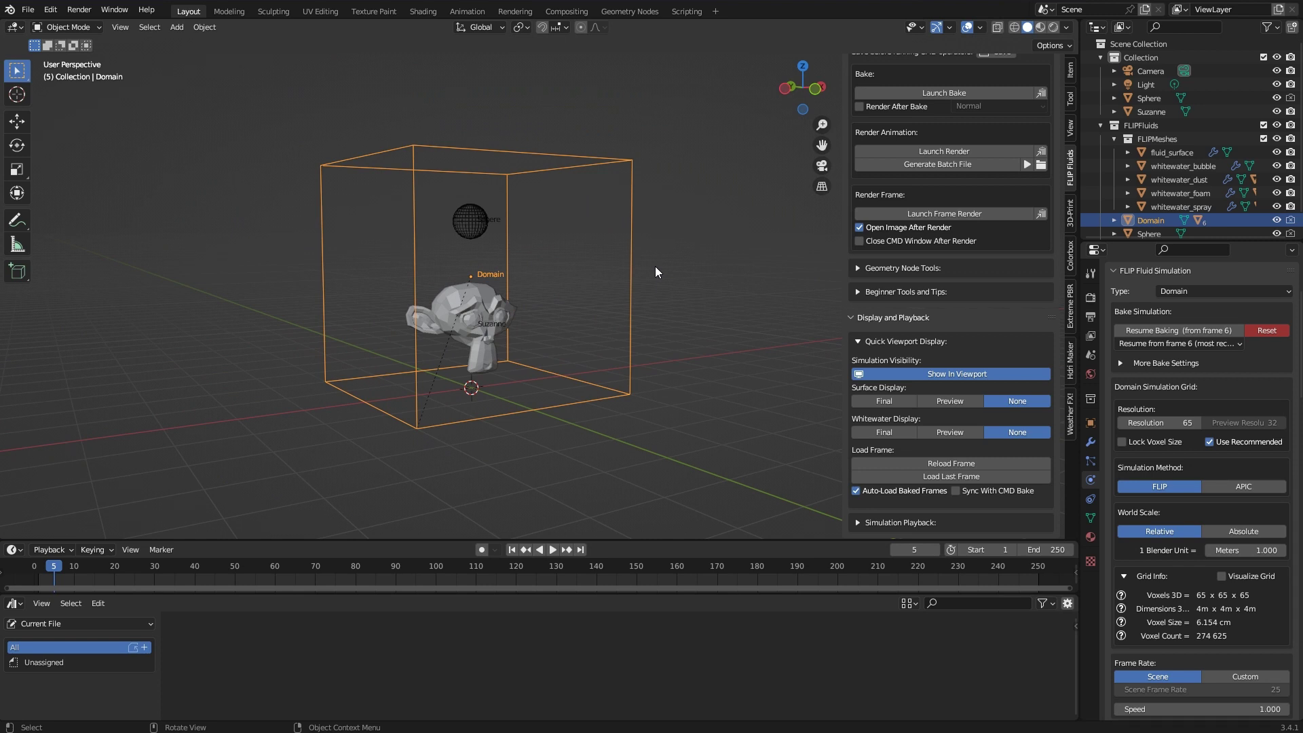
Purge the file's unused data-blocks via File > Clean Up
left_click(28, 10)
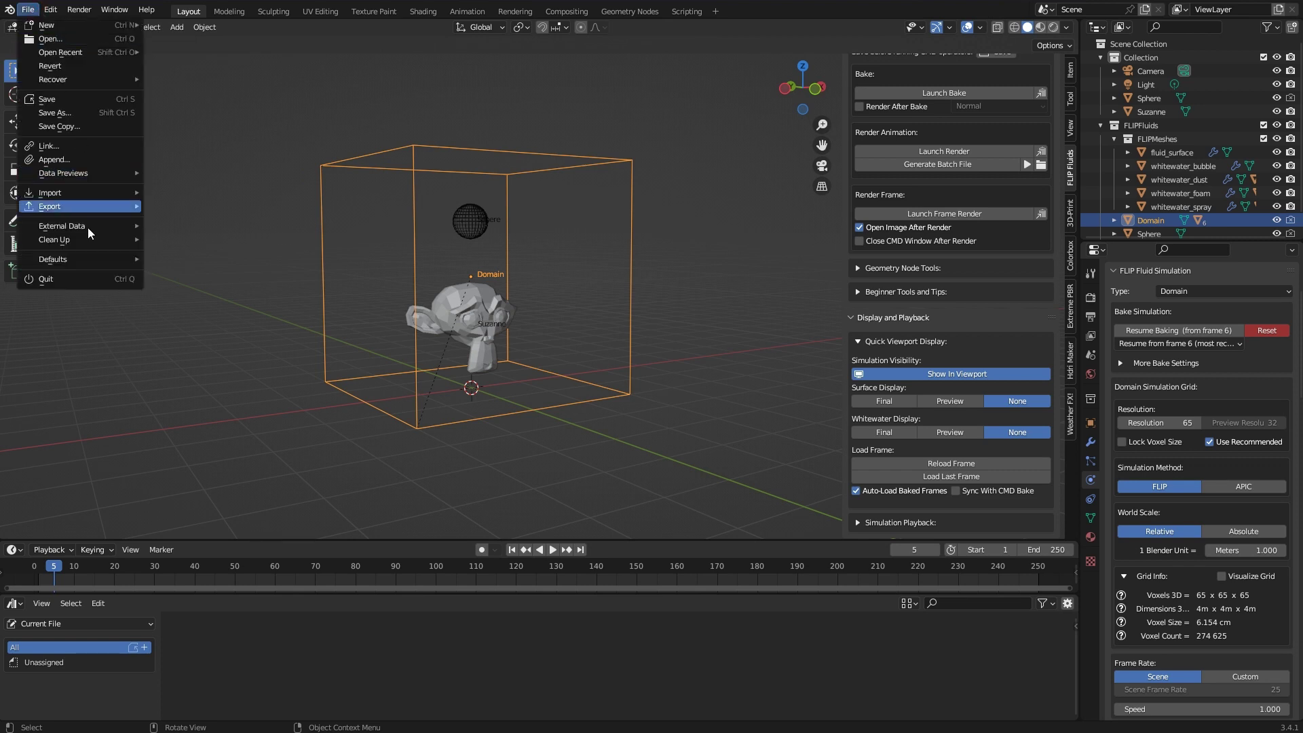
mouse_move(89, 239)
left_click(211, 242)
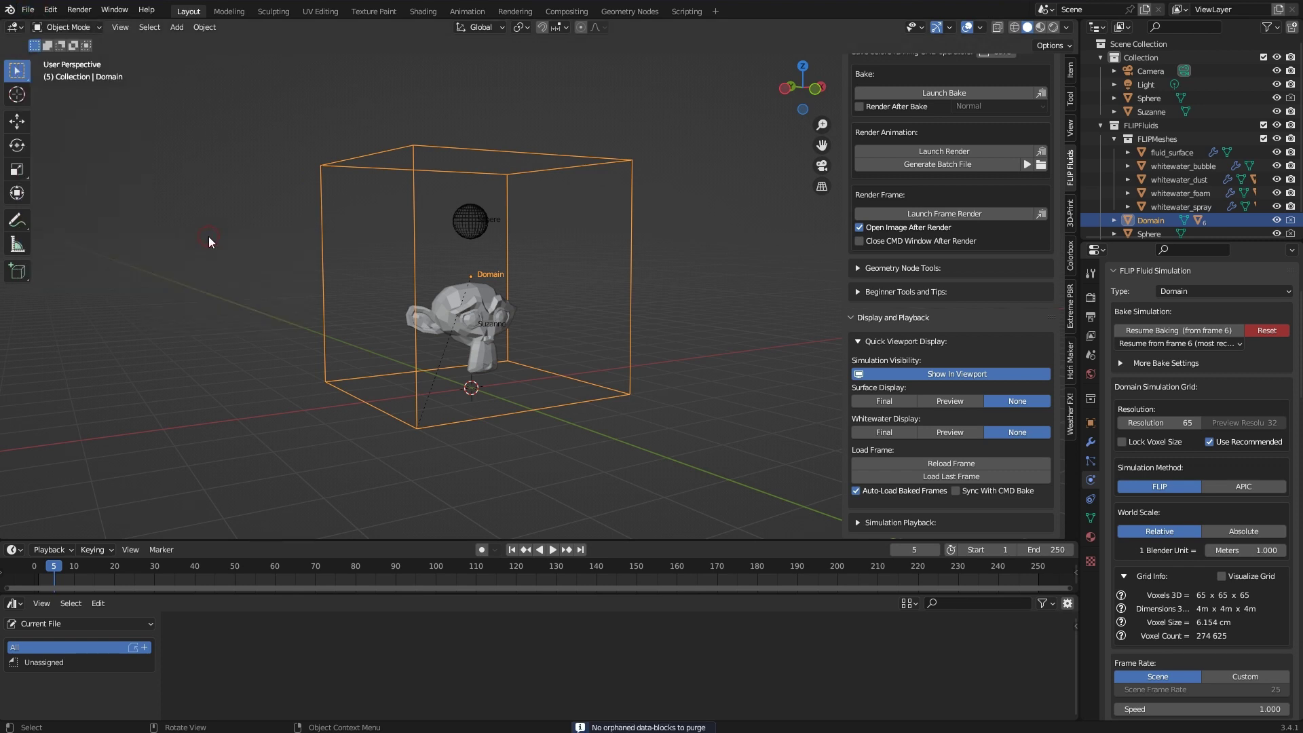
Purge the file's unused local data-blocks as well via File > Clean Up
left_click(28, 9)
mouse_move(88, 240)
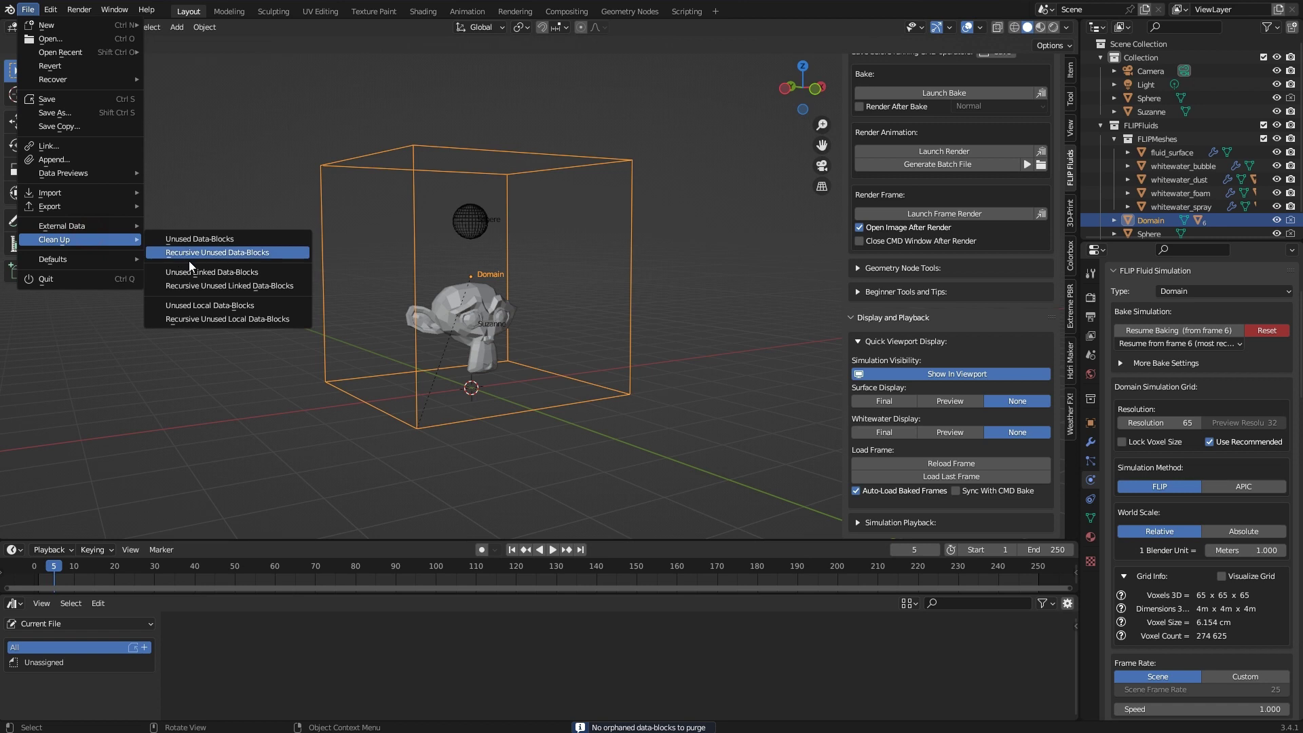
left_click(203, 272)
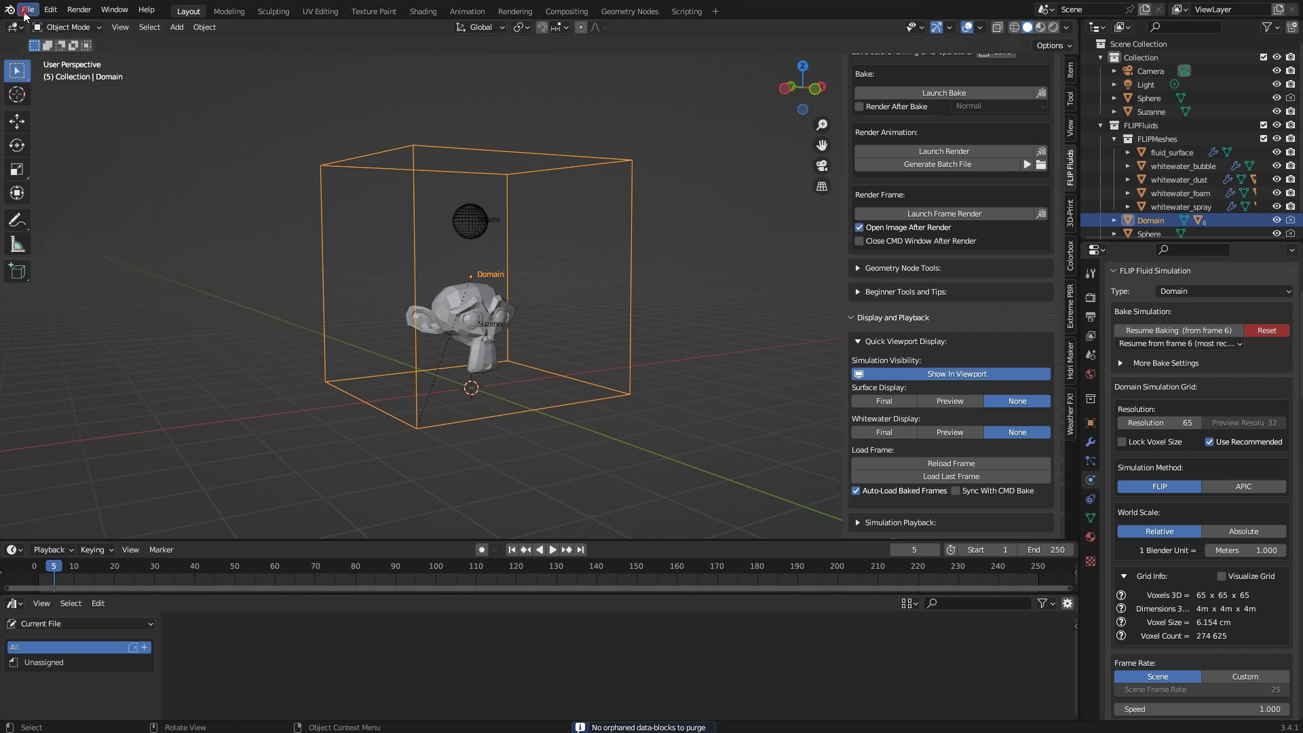
left_click(26, 11)
mouse_move(74, 241)
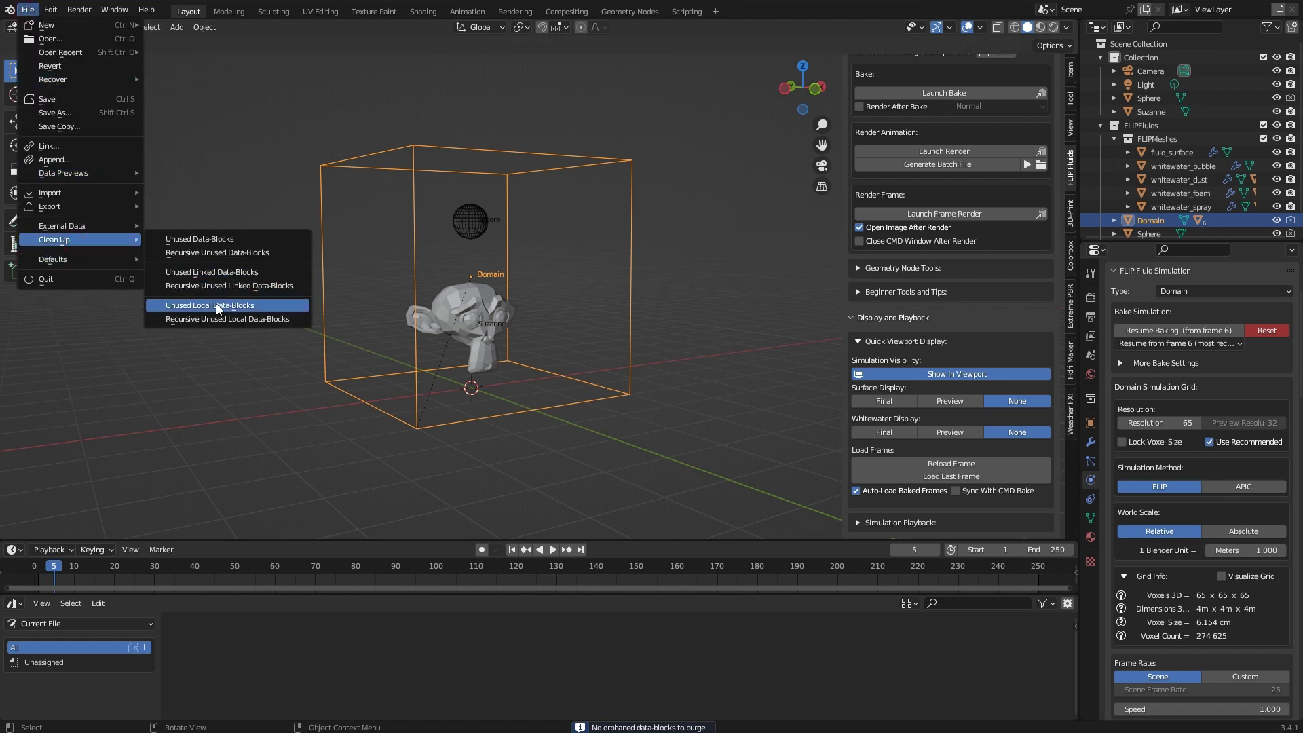
left_click(216, 304)
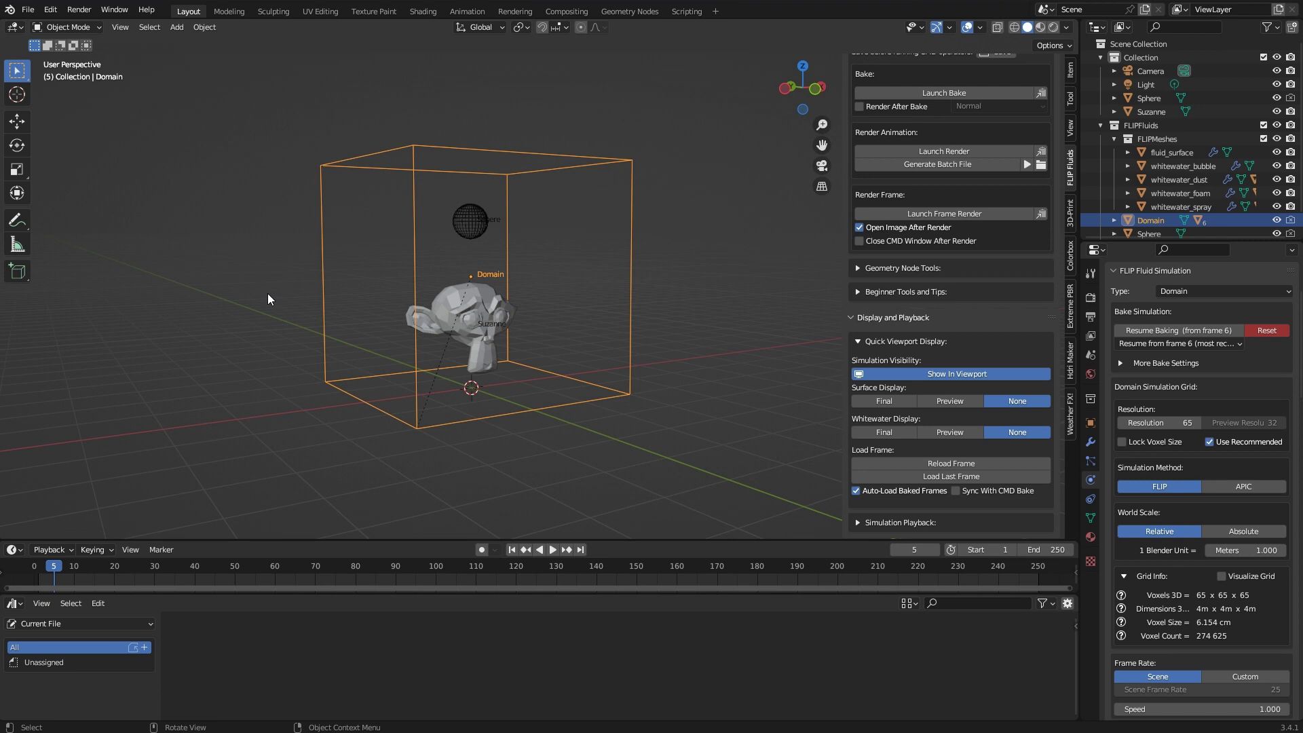
Save As over the existing Crashing_helpme.blend in the SupportTutorial folder
left_click(28, 9)
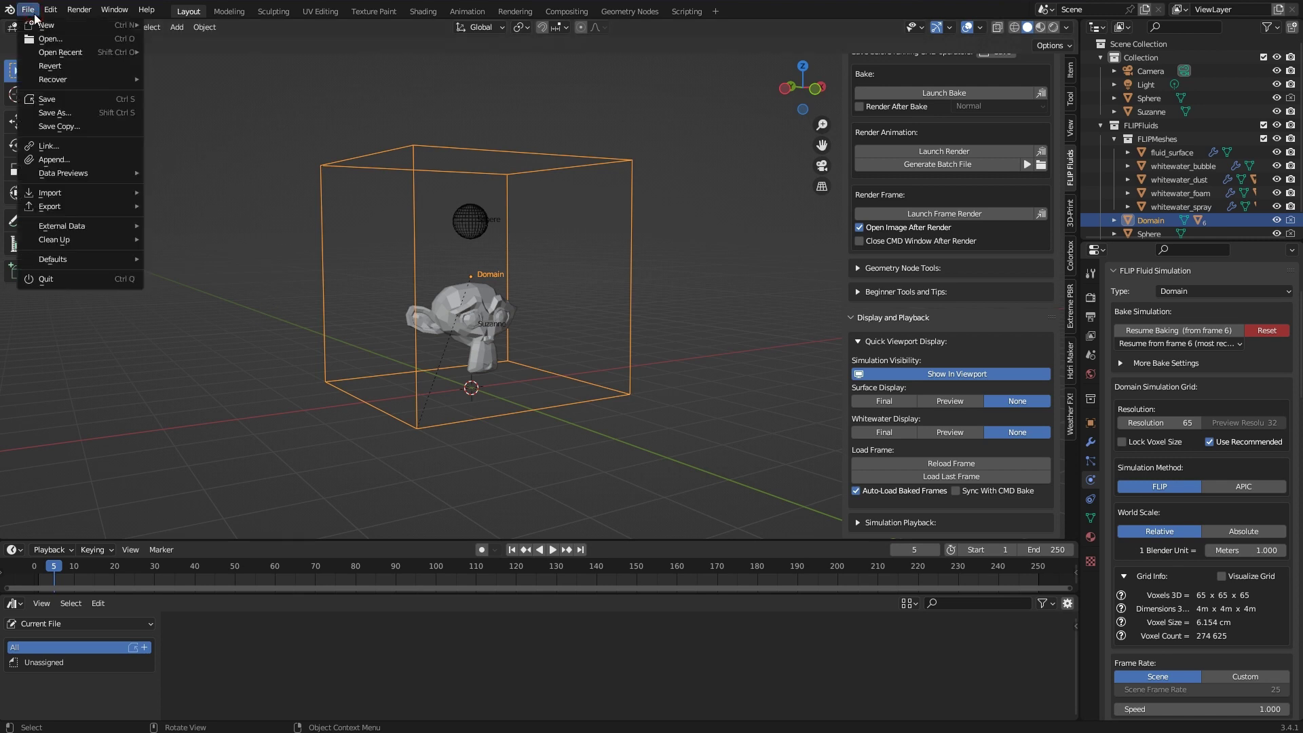
left_click(55, 114)
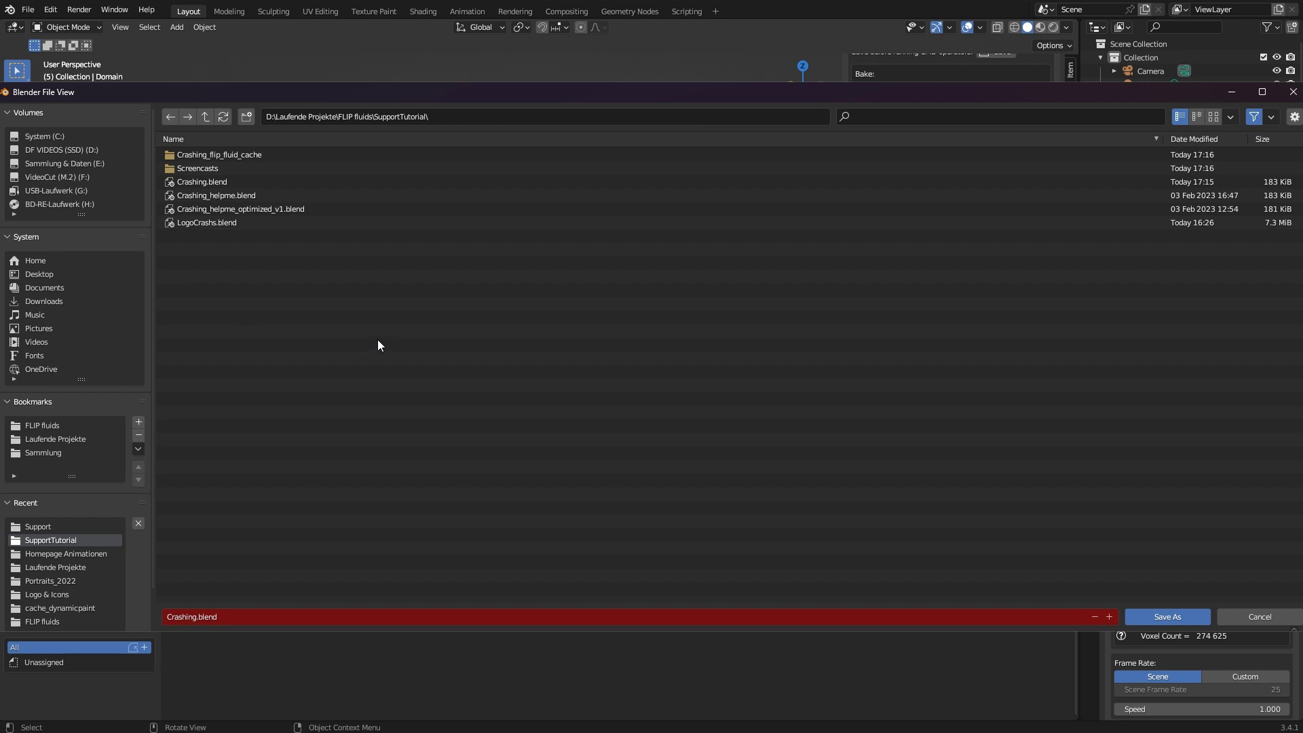
left_click(263, 197)
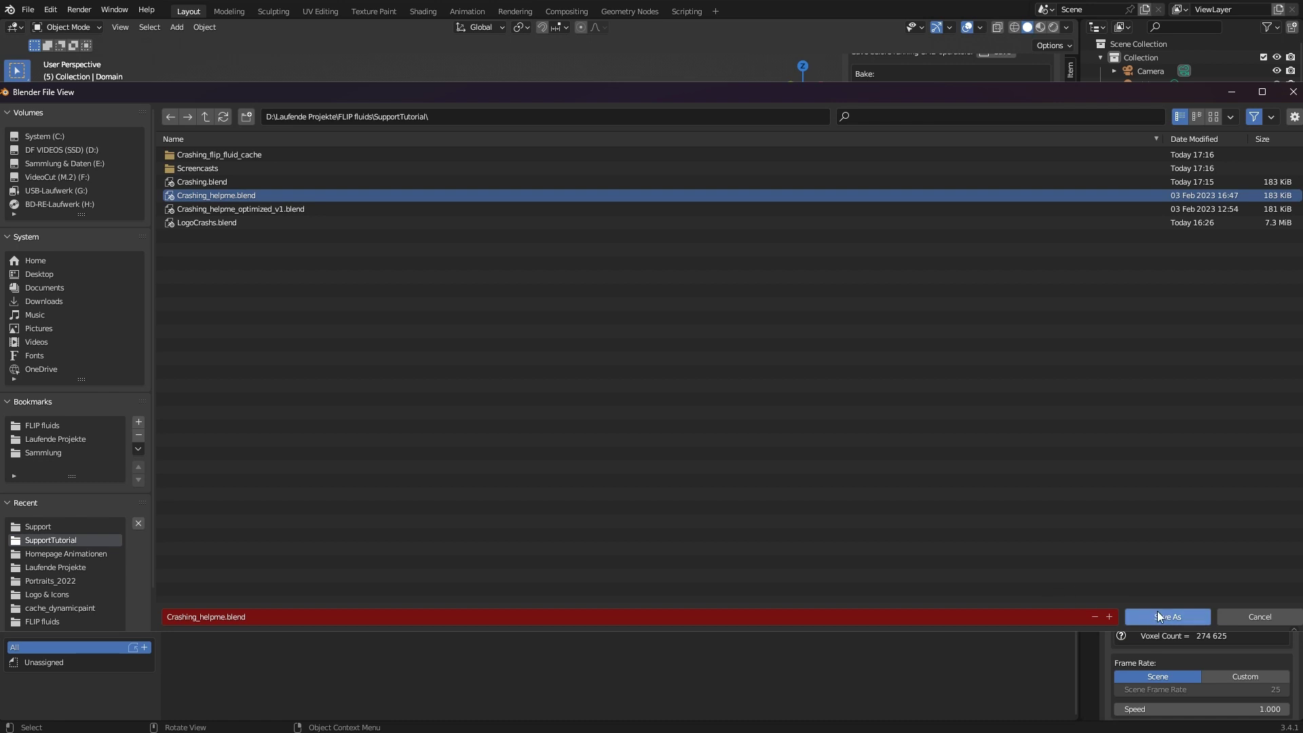
left_click(1182, 615)
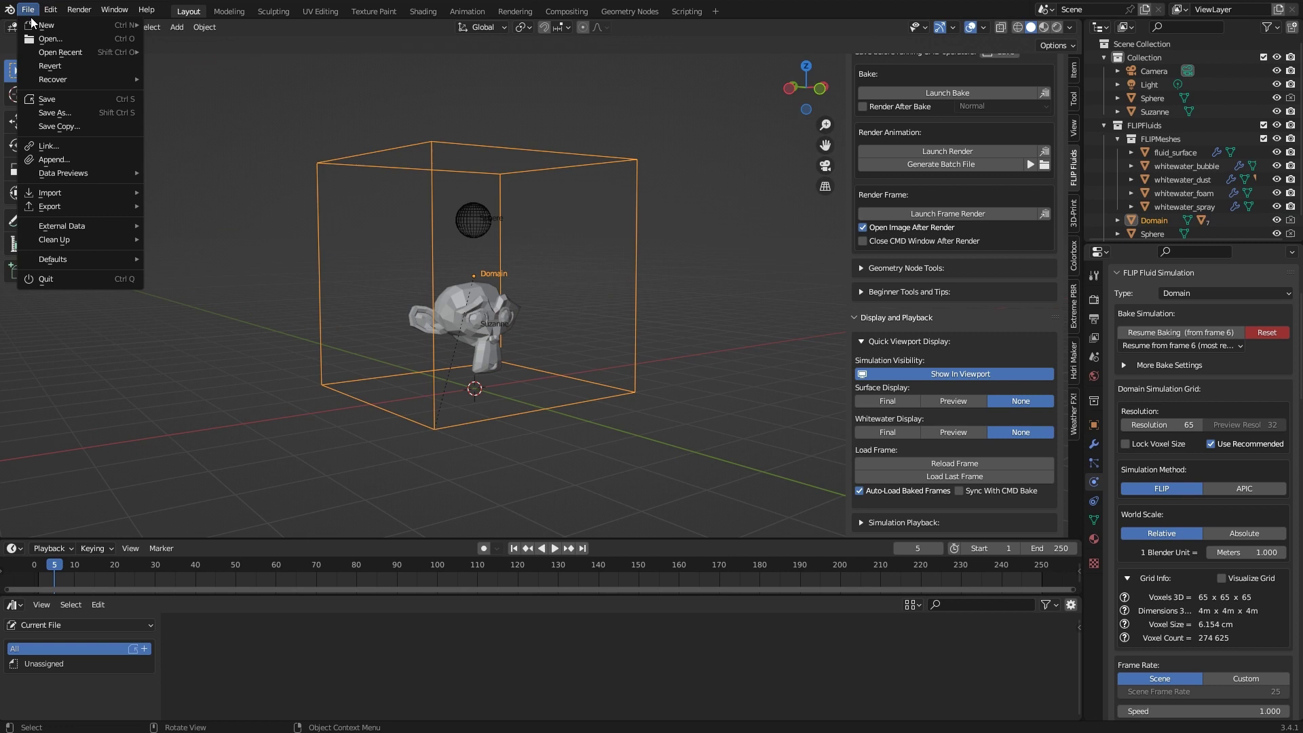
Append the Domain and Suzanne objects from Crashing_helpme_optimized_v1.blend's Object folder
left_click(57, 156)
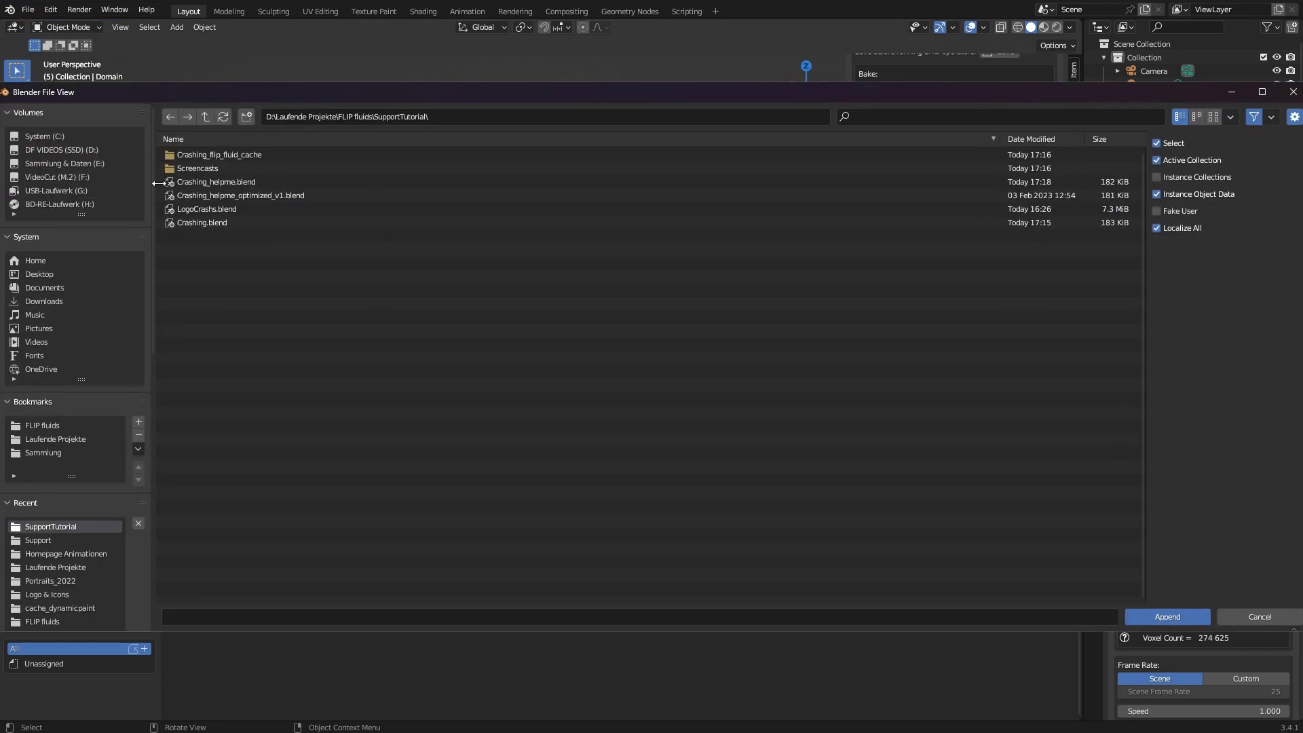
left_click(246, 196)
double_click(267, 197)
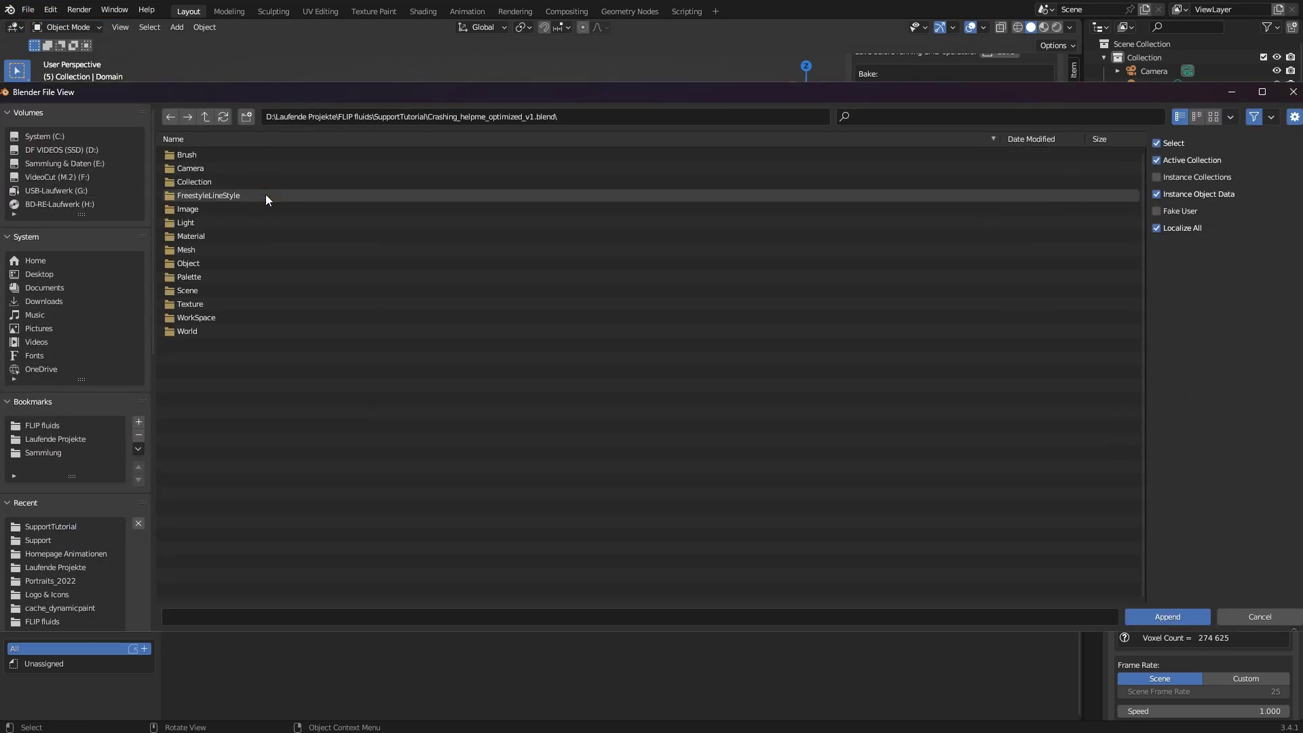
double_click(249, 263)
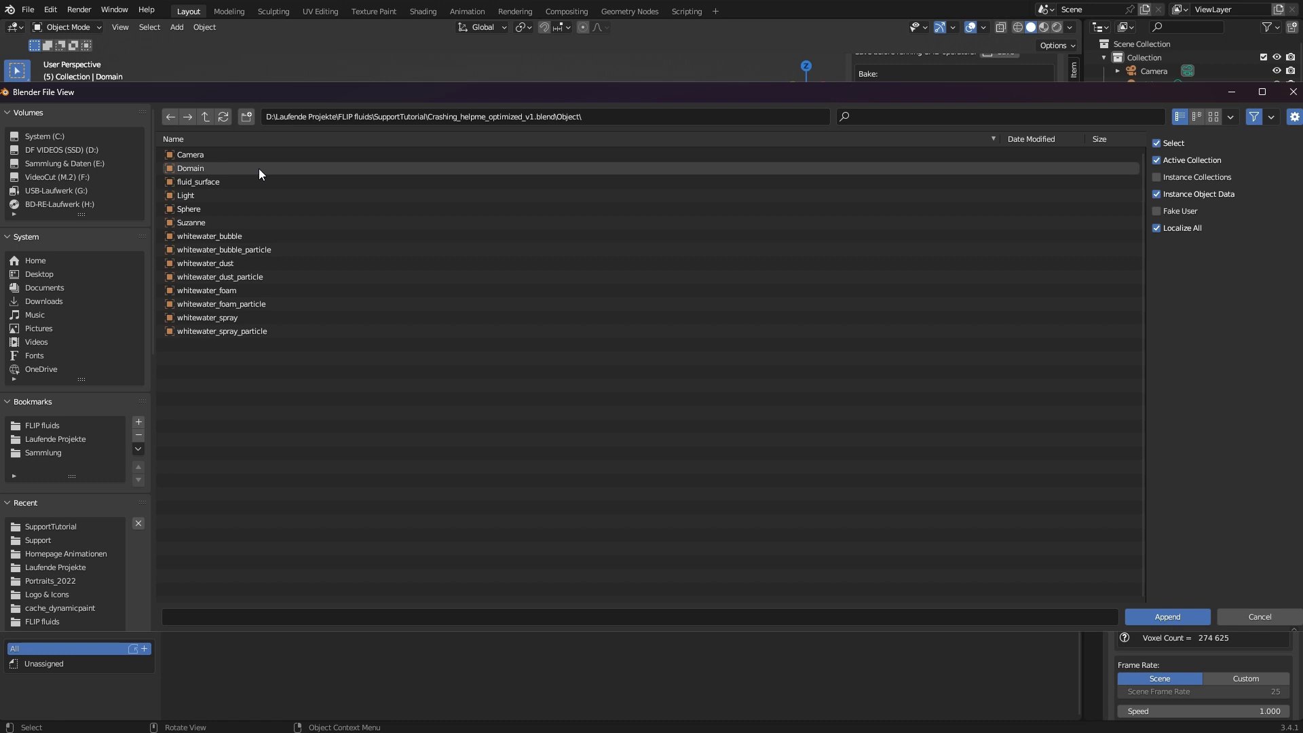
left_click(240, 175)
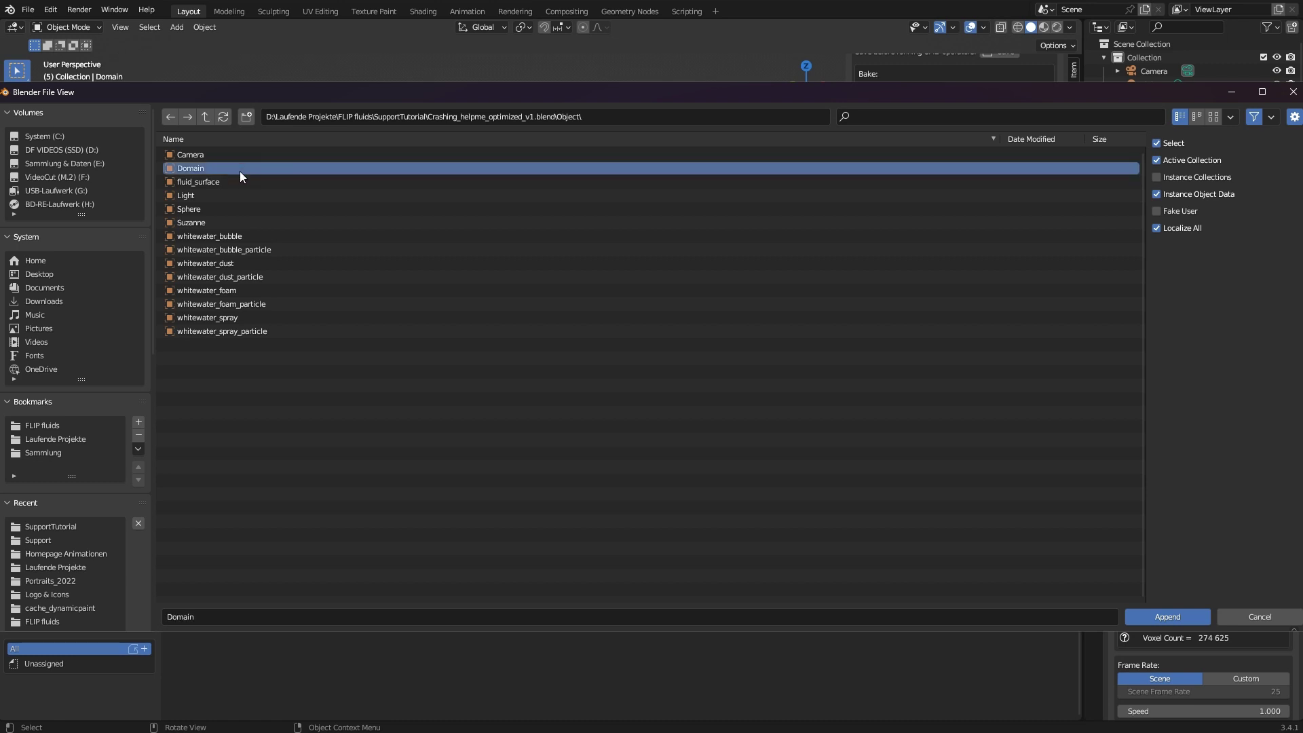
left_click(213, 222, "ctrl")
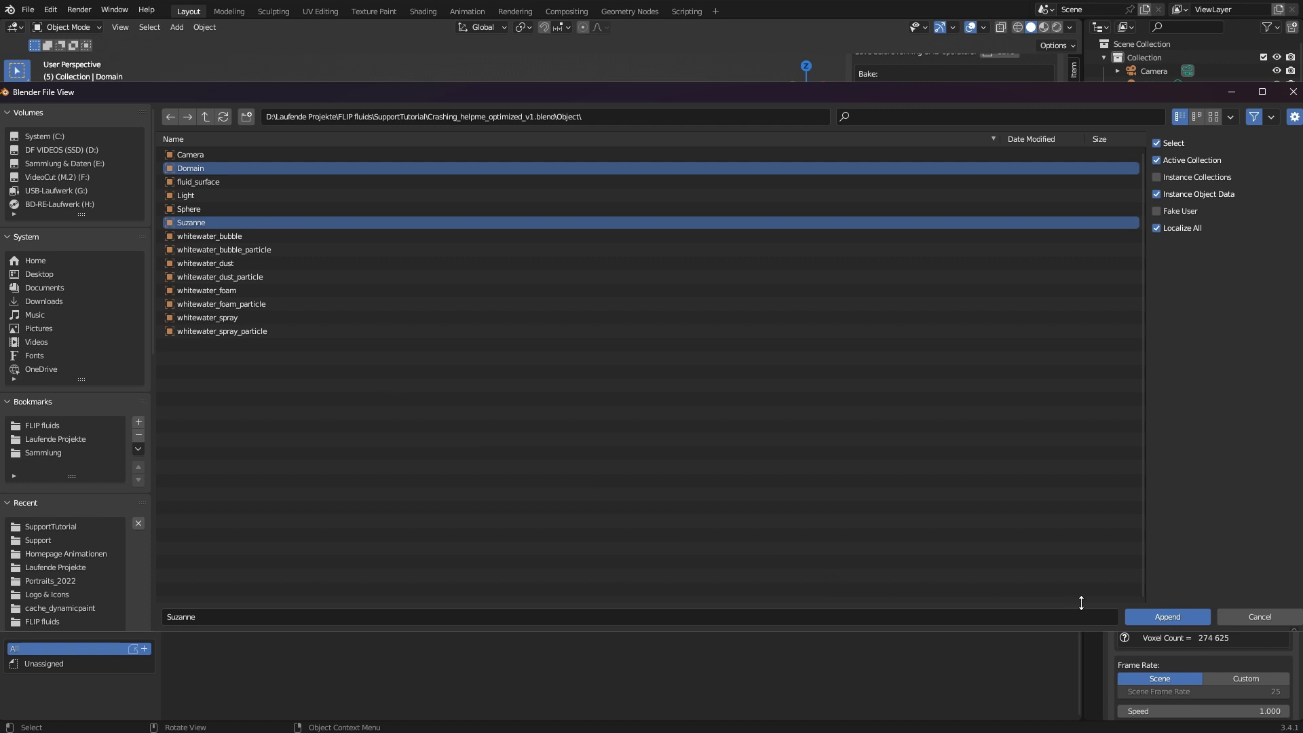
left_click(1192, 619)
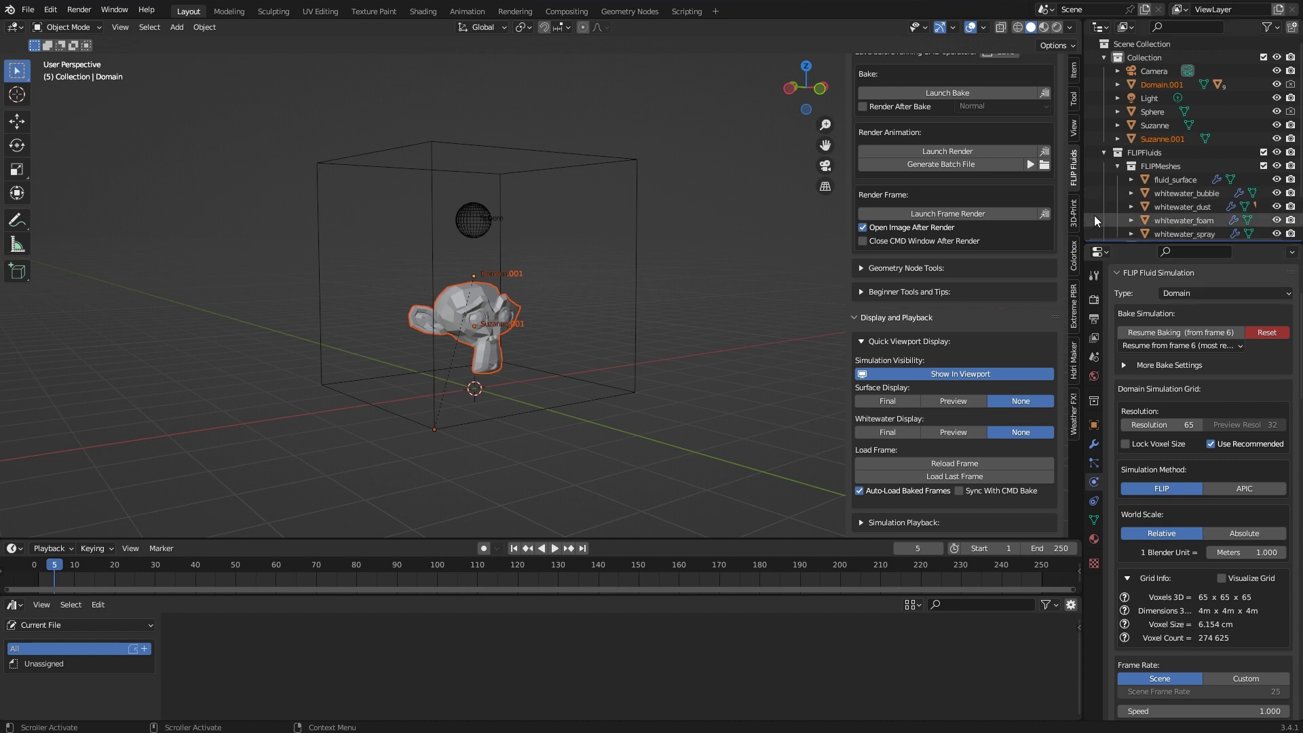
Reset the existing FLIP Fluids domain bake
scroll(1198, 142, "down", 3)
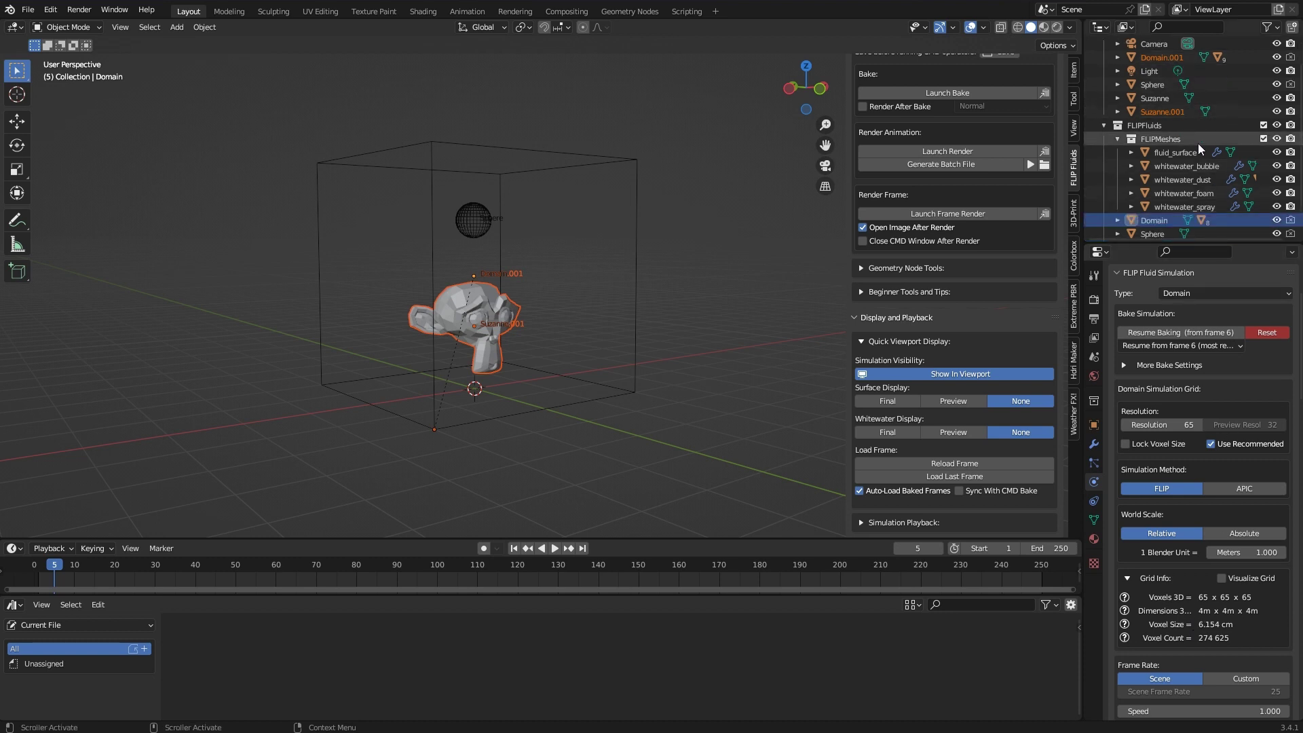
scroll(1199, 148, "up", 2)
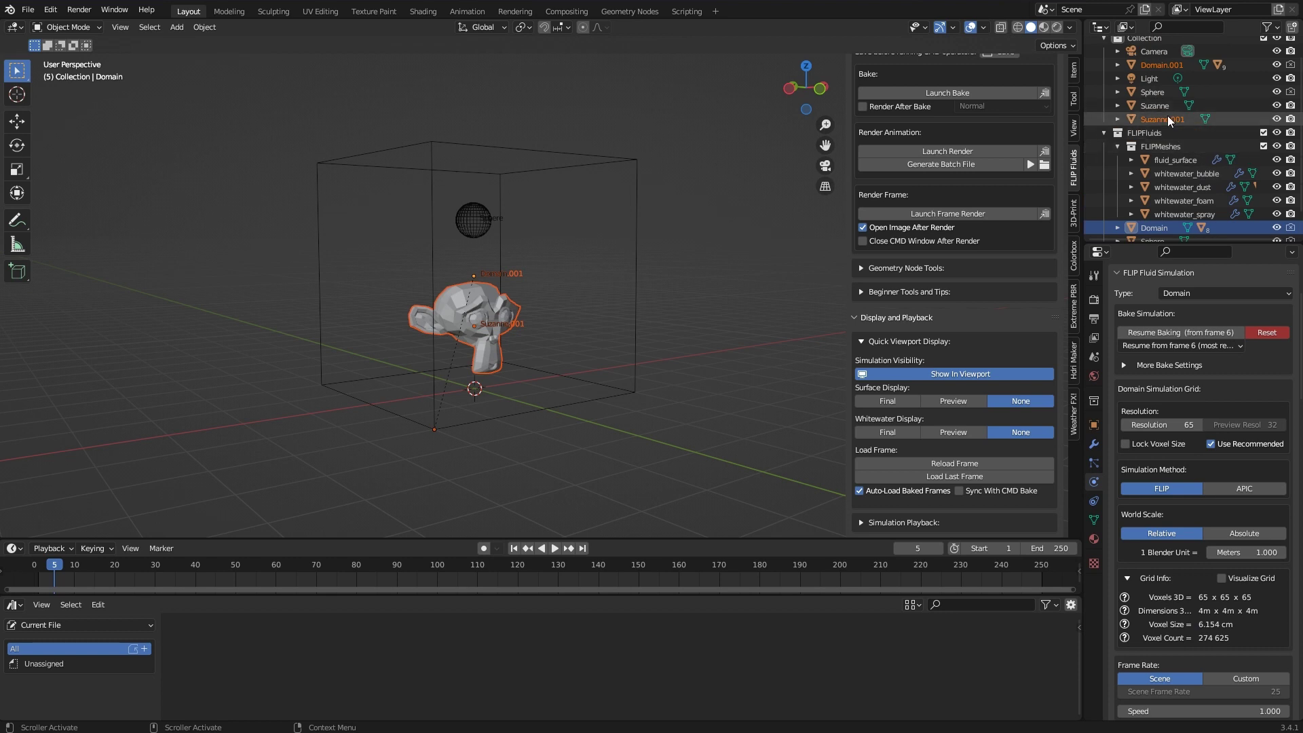
scroll(964, 161, "up", 8)
scroll(963, 163, "up", 8)
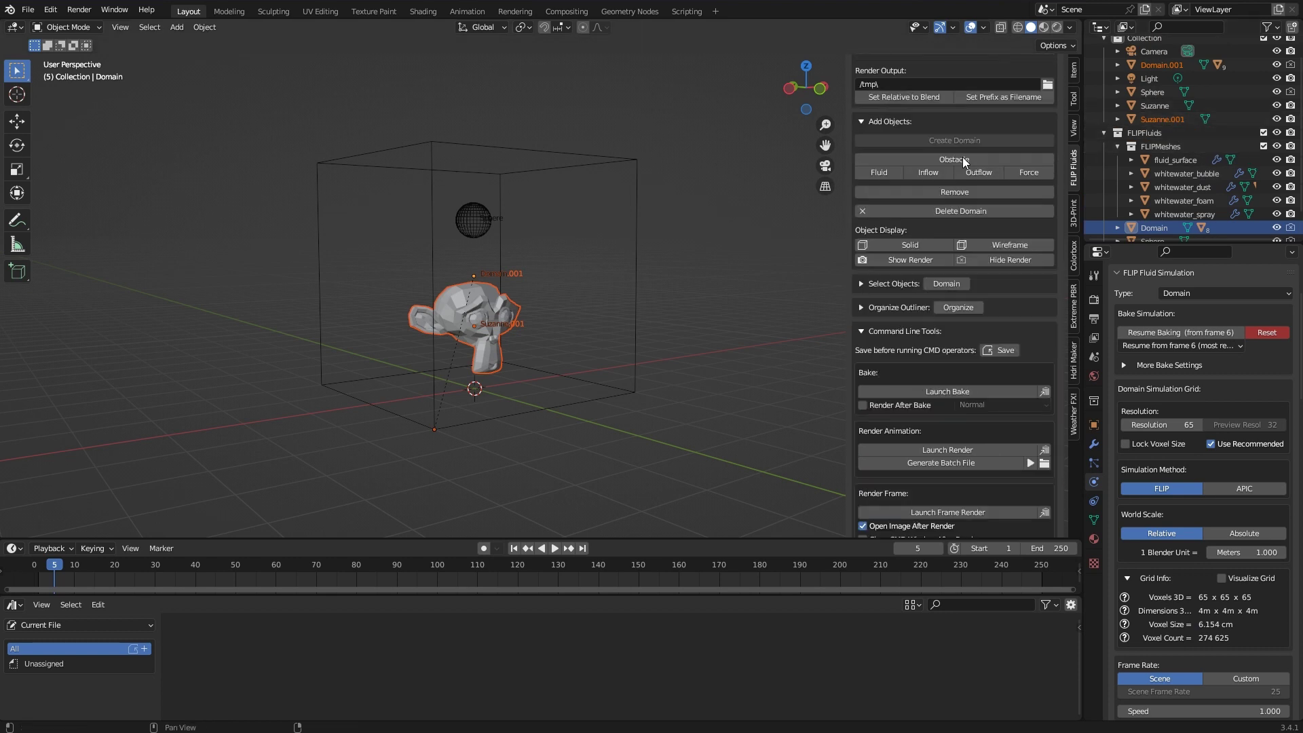
left_click(1030, 106)
left_click(1030, 104)
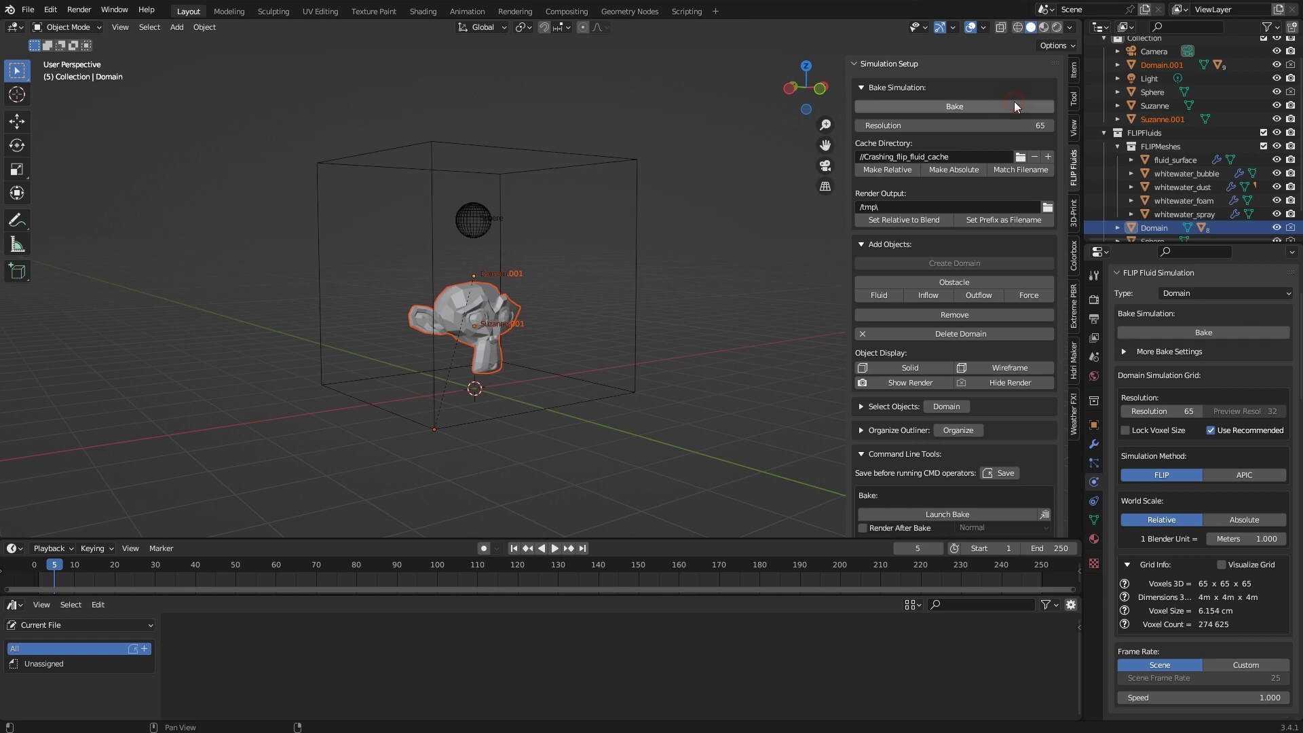
Restart the bake and select only the original Domain box
left_click(960, 105)
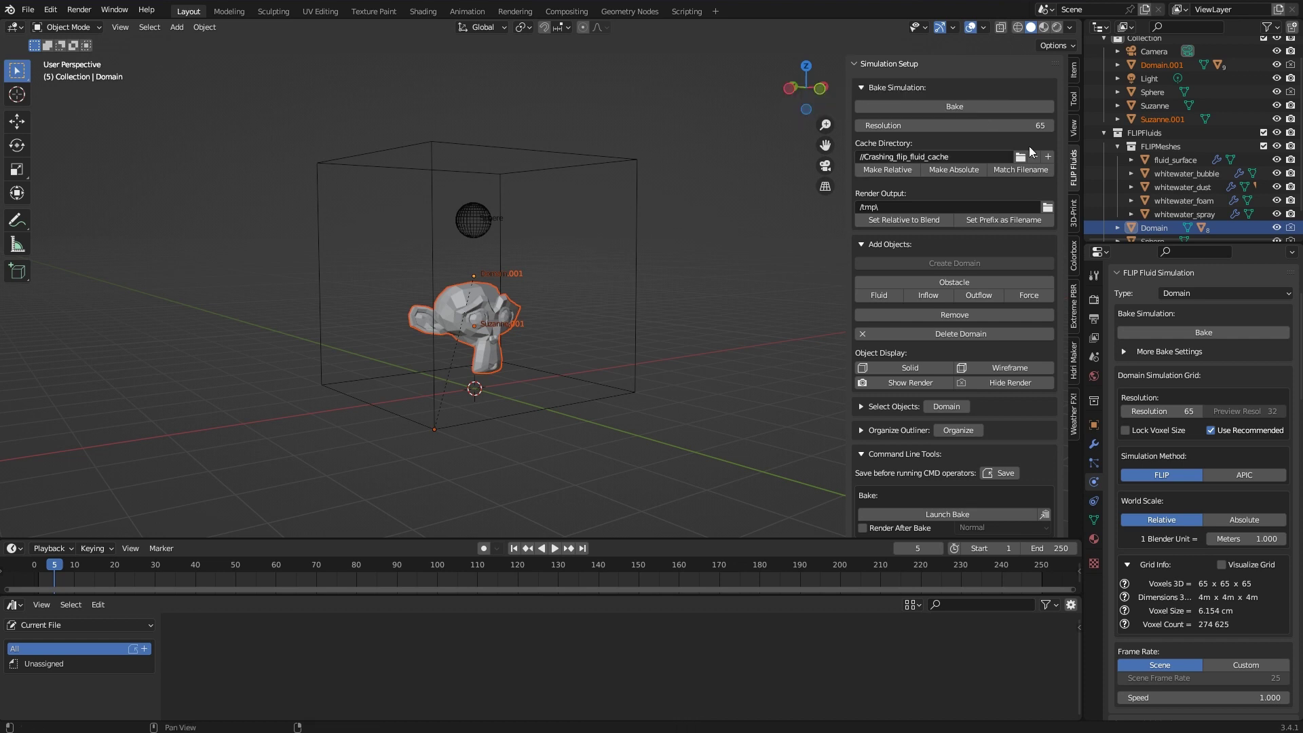
left_click(515, 152)
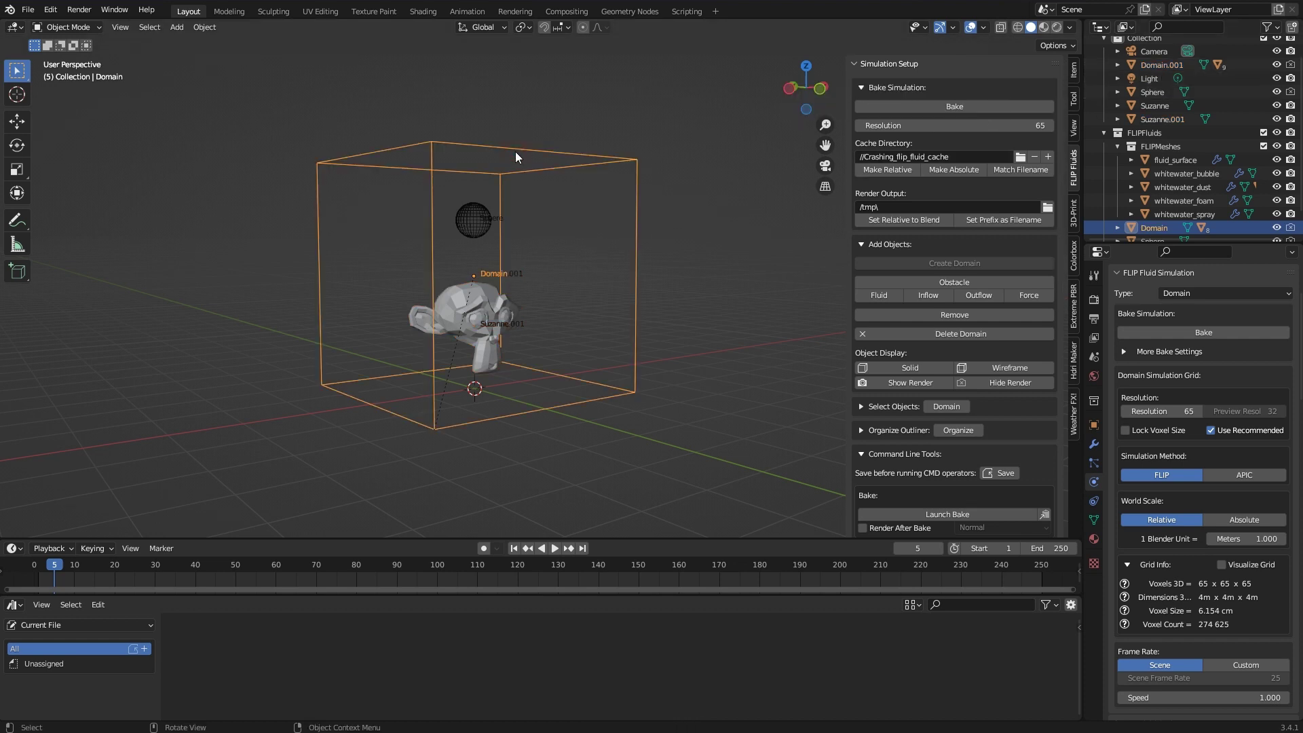
scroll(1195, 157, "down", 2)
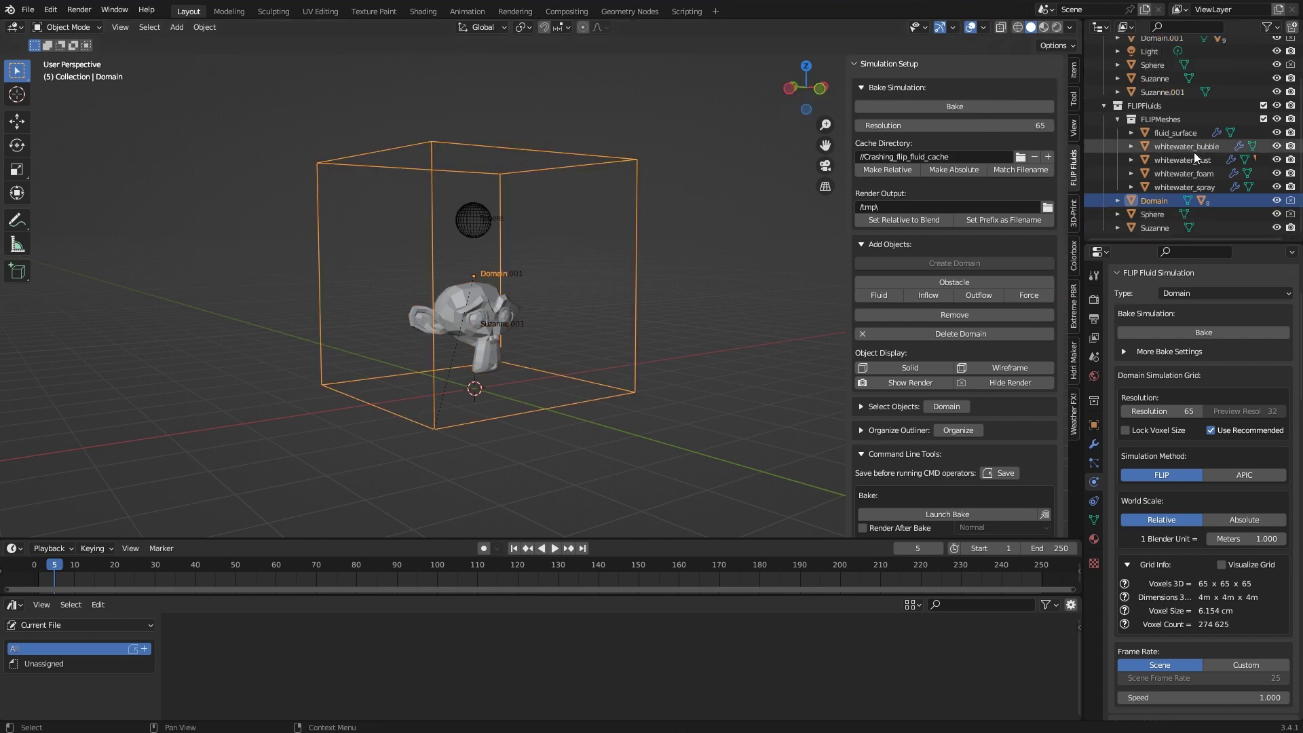
Delete the original Domain and Suzanne objects, leaving Domain.001 selected
key("x")
left_click(630, 210)
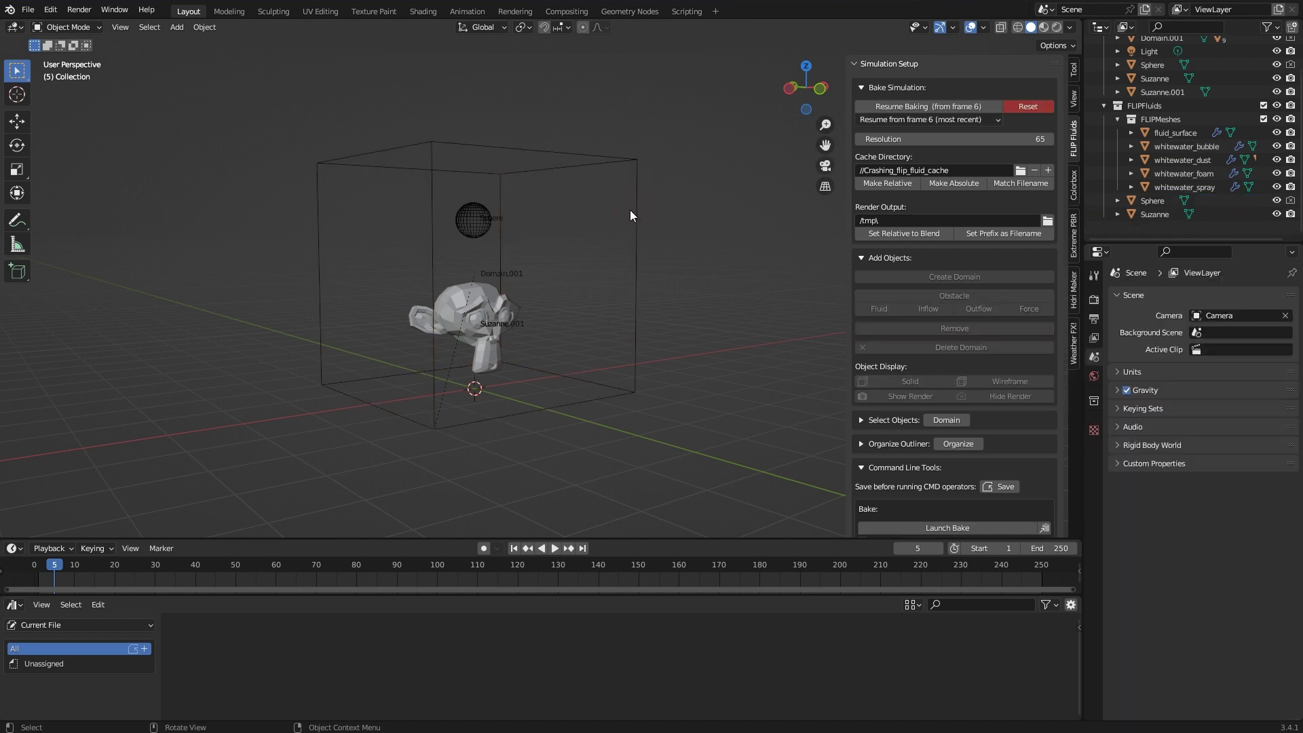
left_click(604, 157)
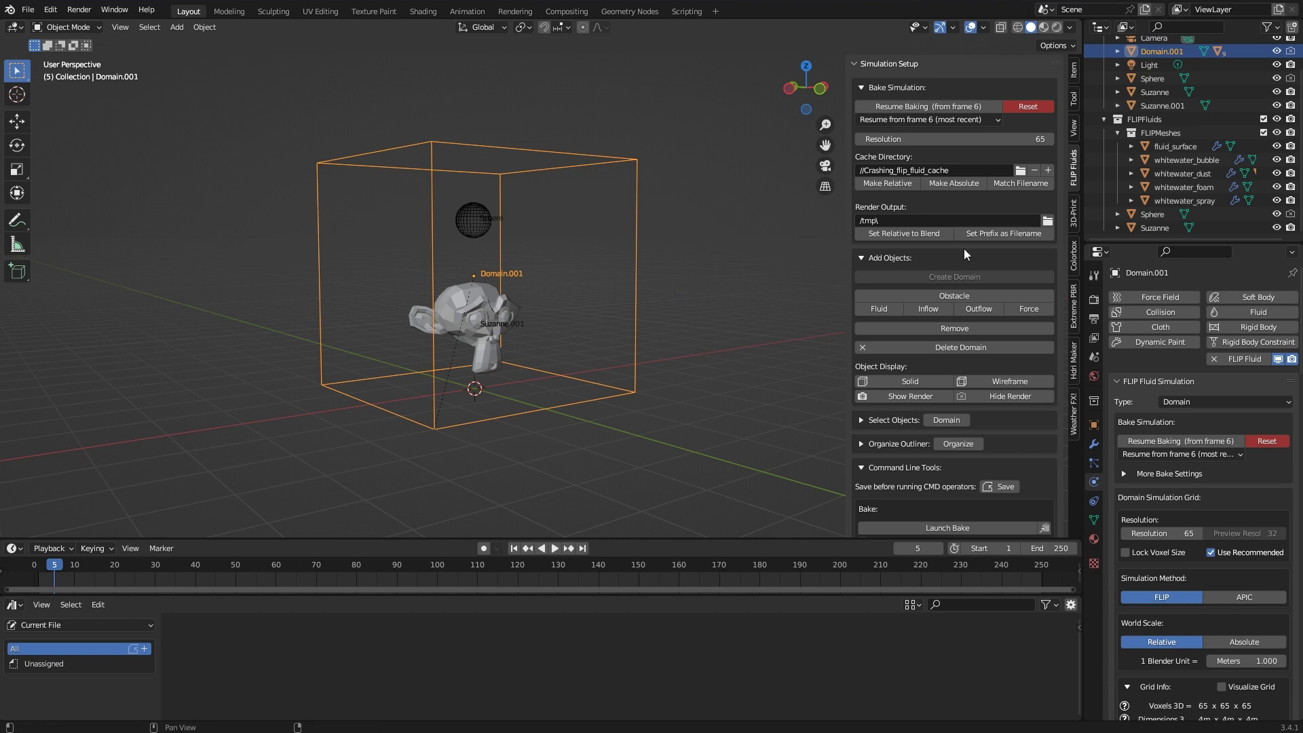
left_click(483, 291)
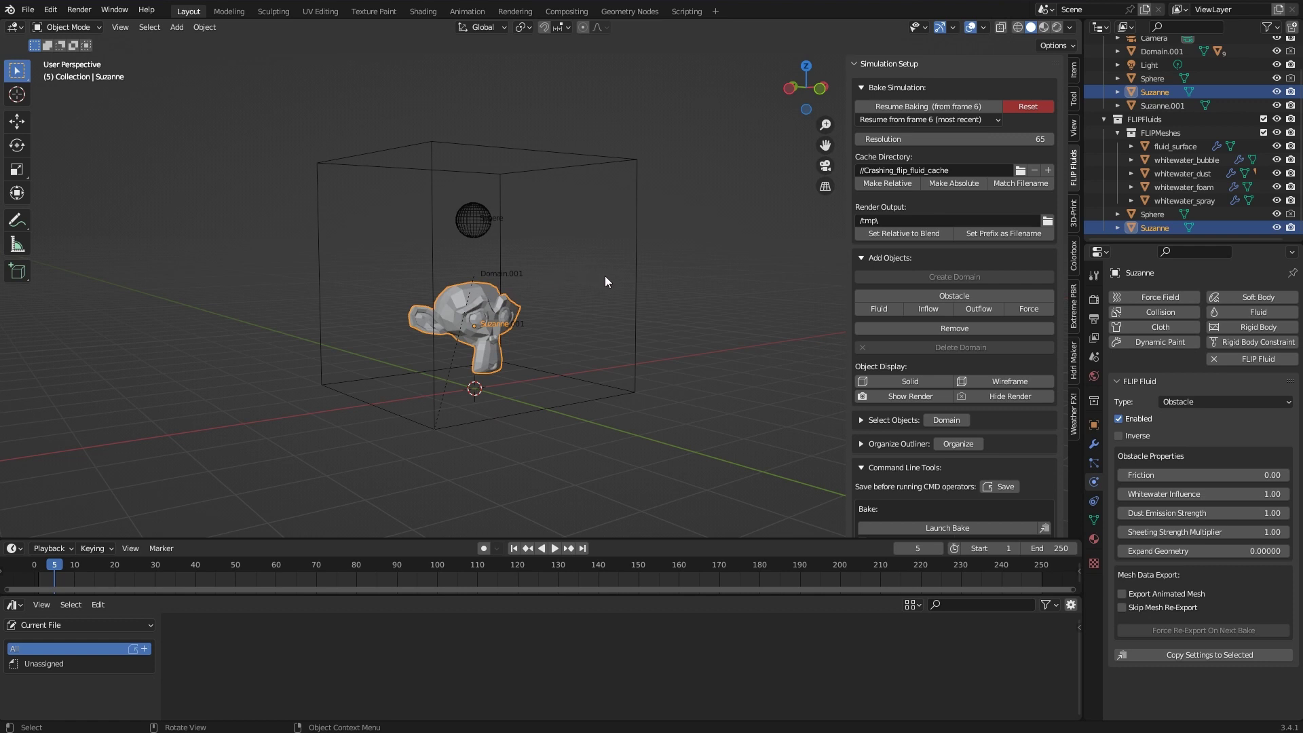
key("x")
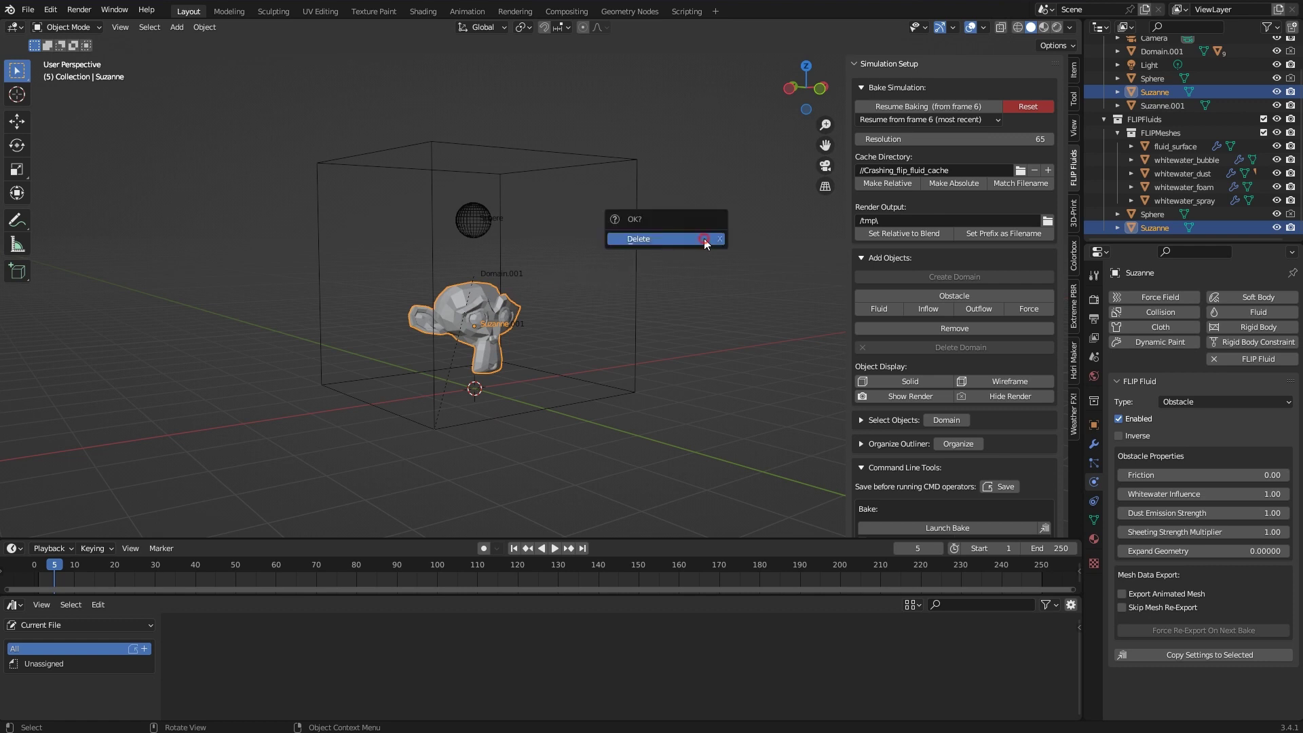
left_click(703, 242)
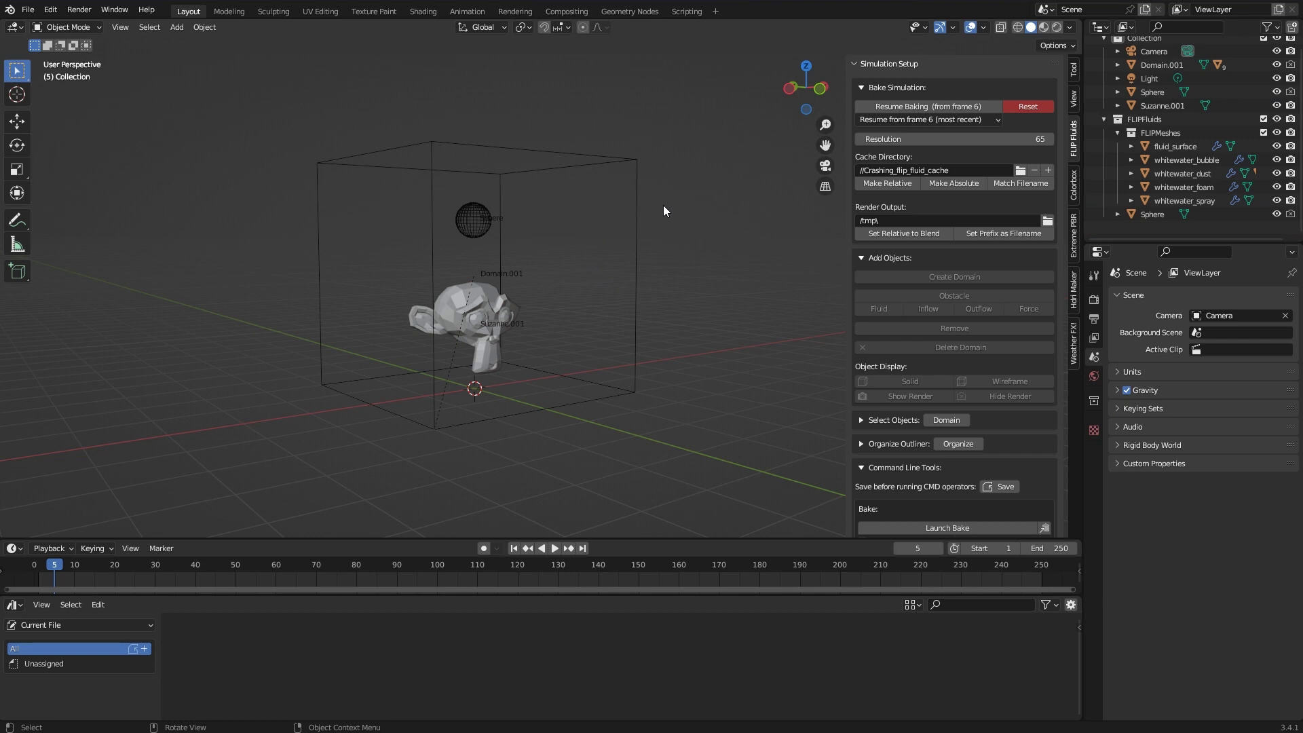
left_click(626, 159)
Expand fluid_surface and Domain.001 in the outliner to inspect their child meshes
scroll(1131, 84, "up", 1)
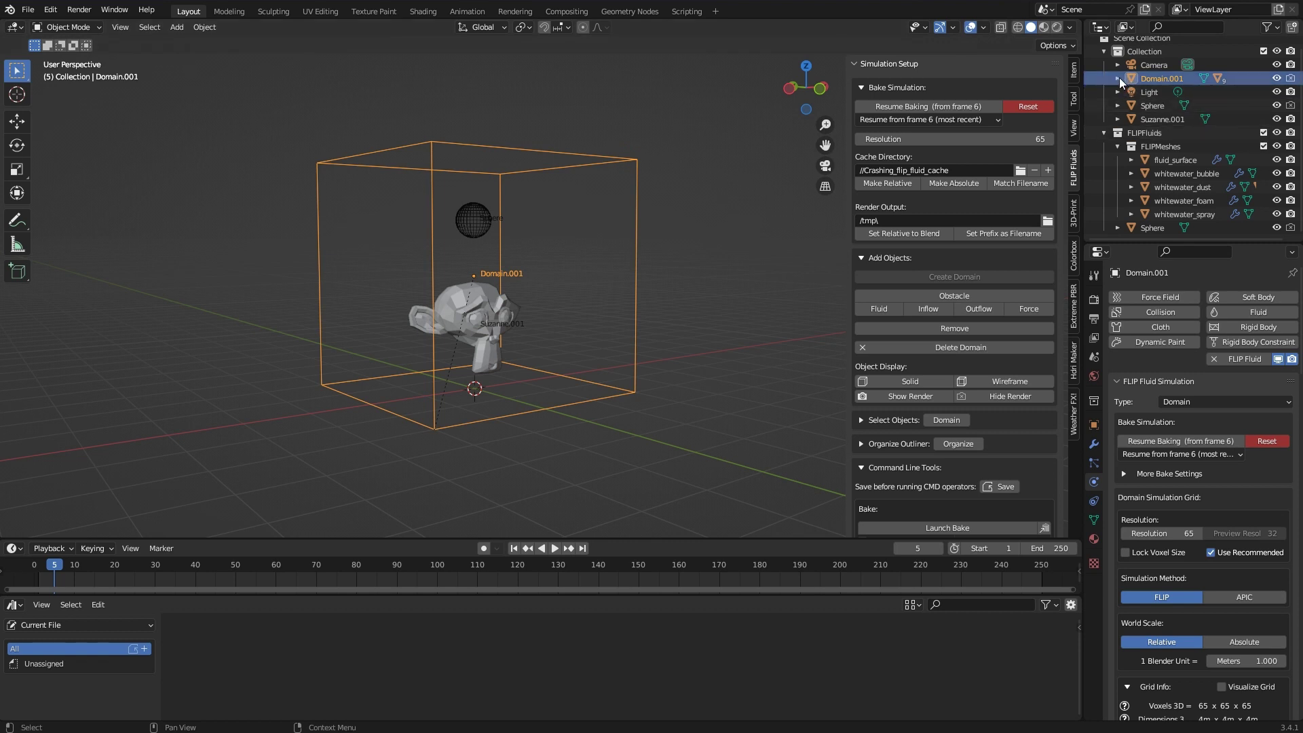
left_click(1131, 159)
scroll(1130, 159, "down", 2)
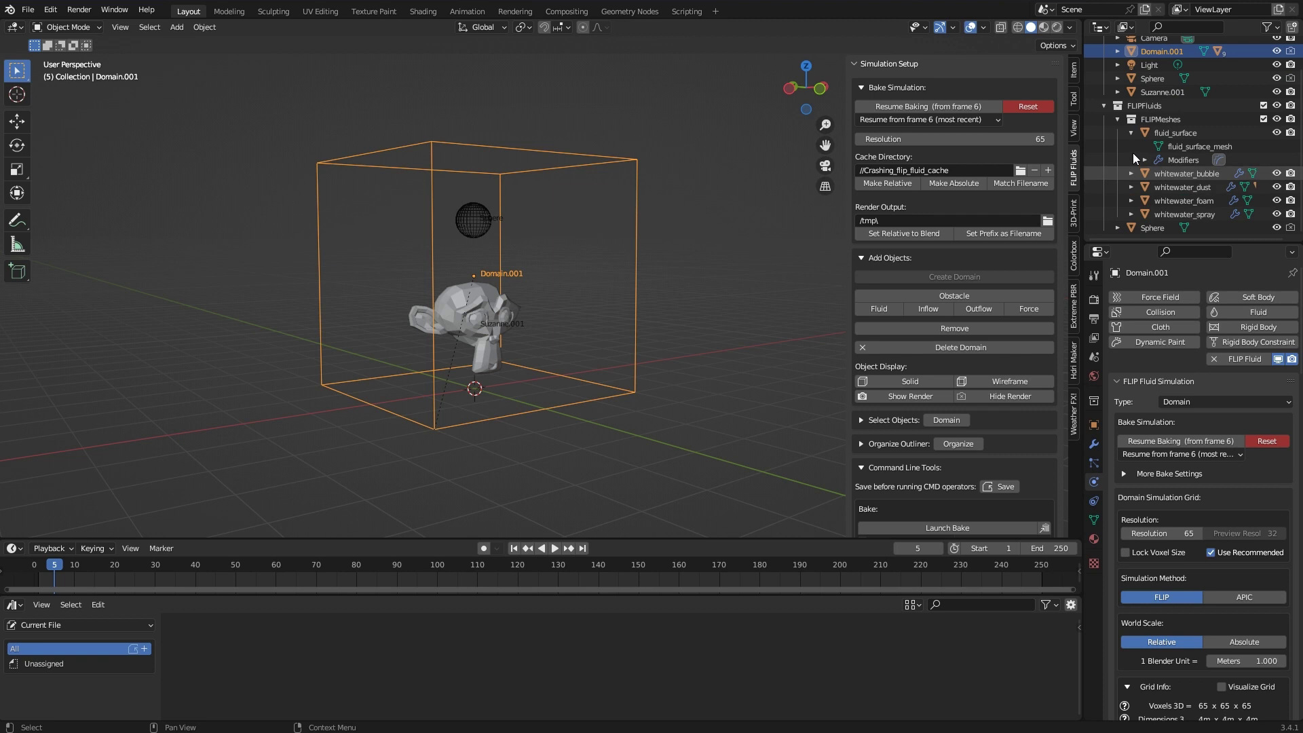
scroll(1153, 112, "up", 2)
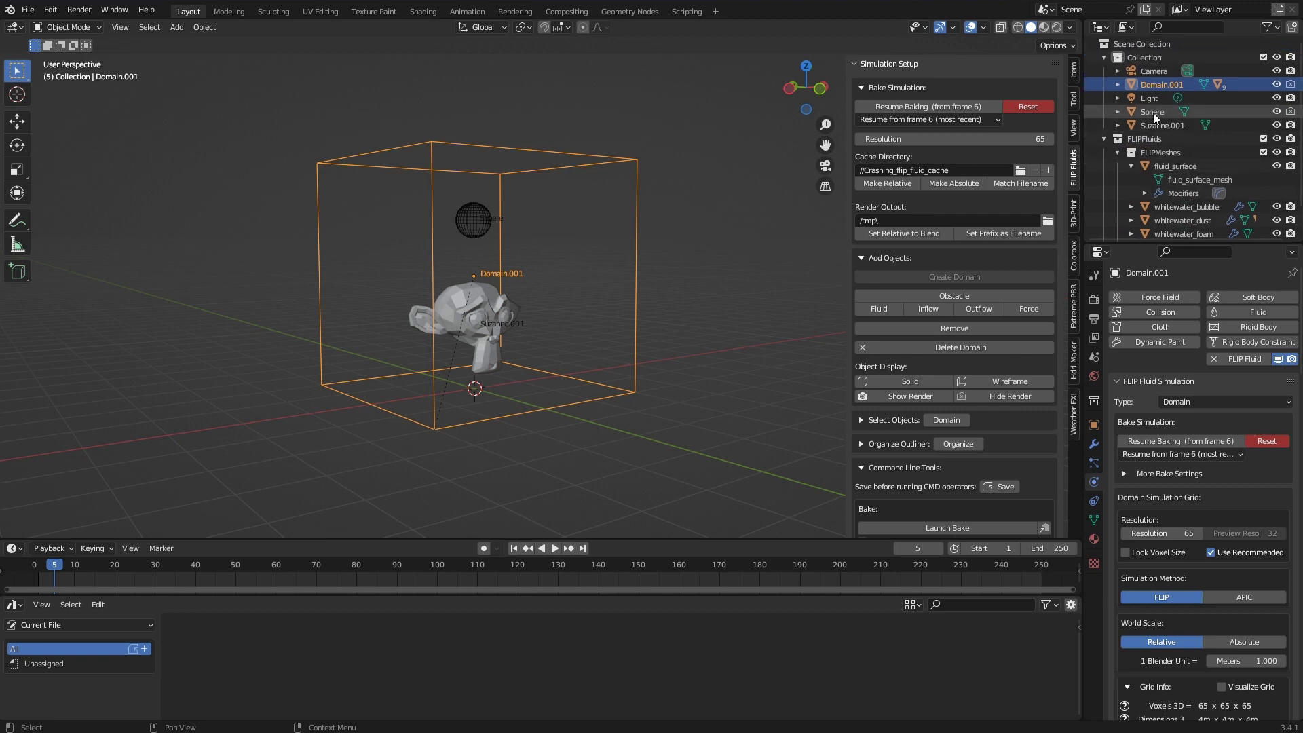
left_click(1118, 85)
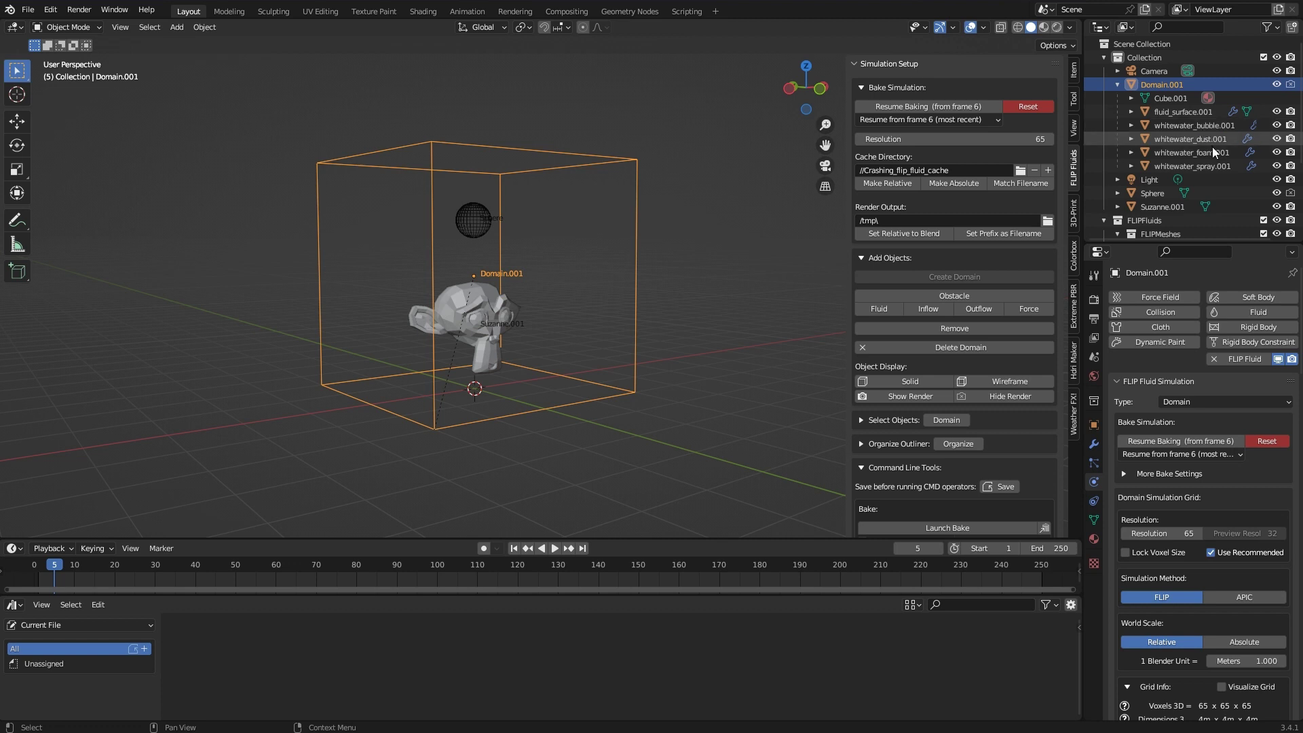
scroll(1213, 147, "down", 4)
scroll(1212, 152, "down", 2)
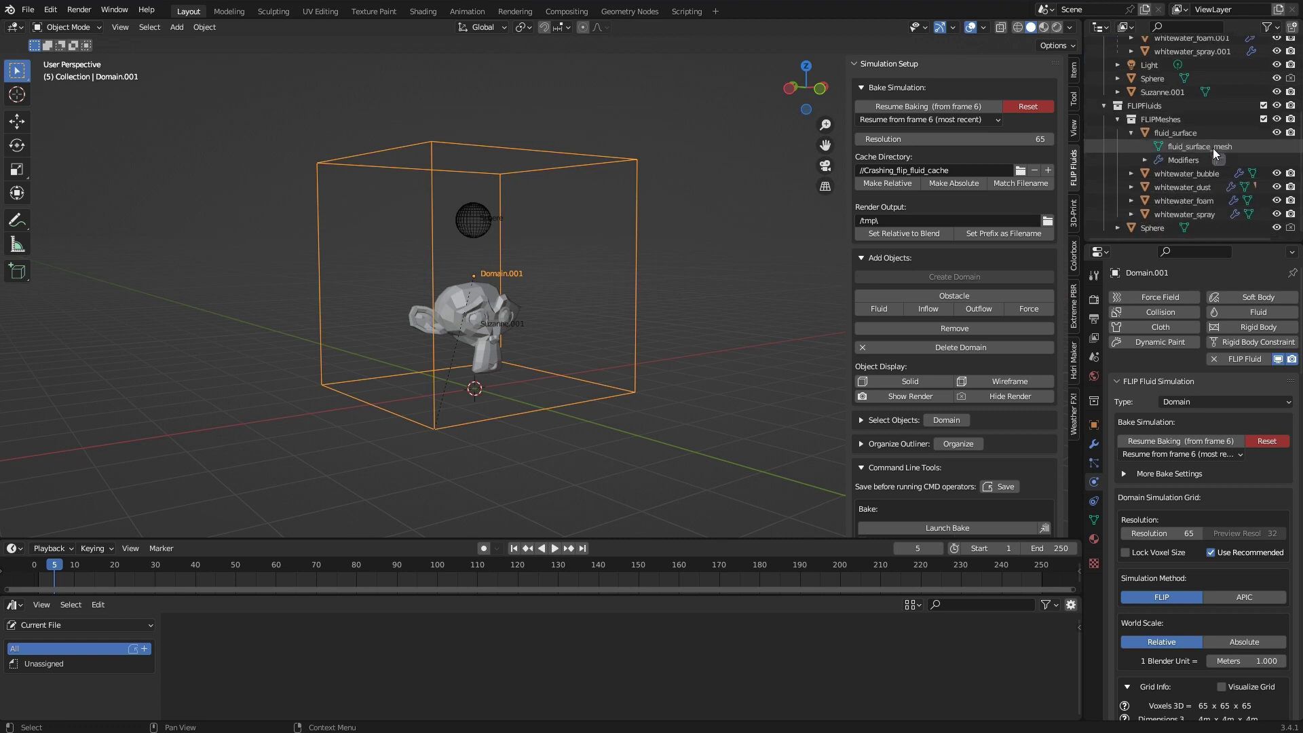
scroll(711, 255, "down", 1)
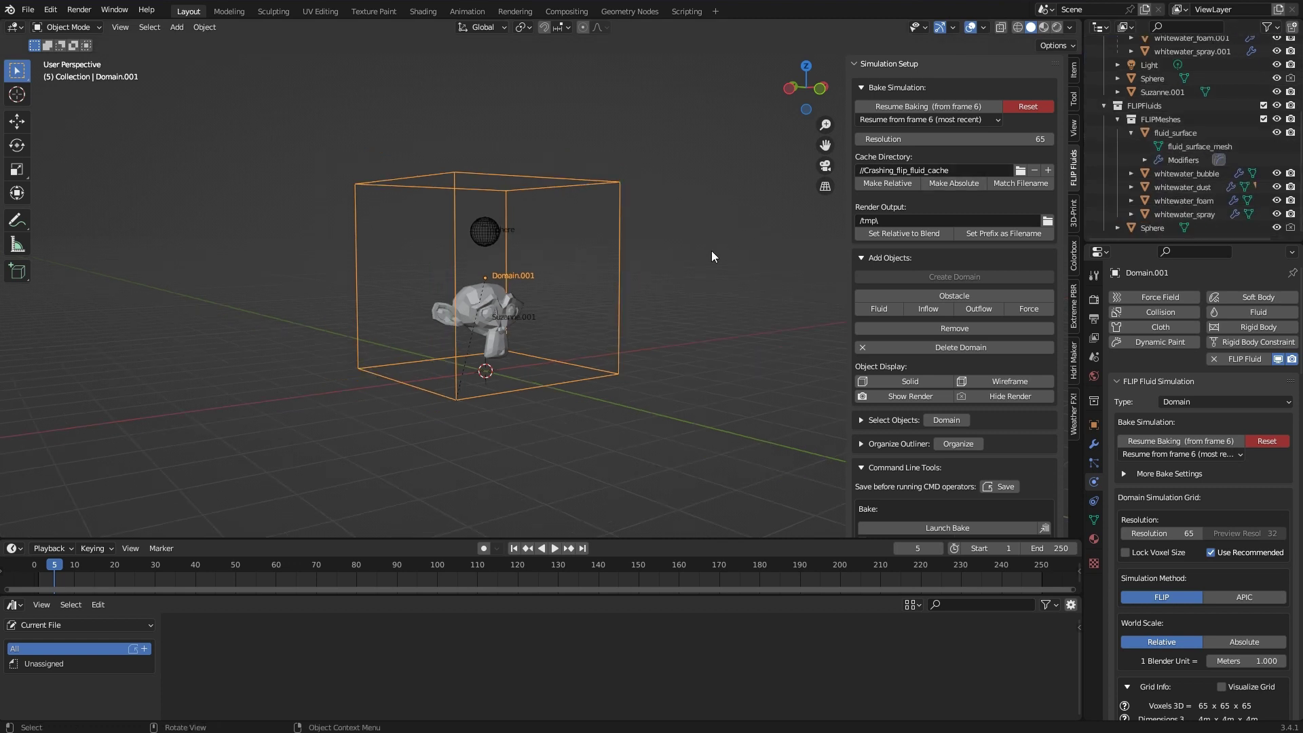
scroll(703, 263, "up", 1)
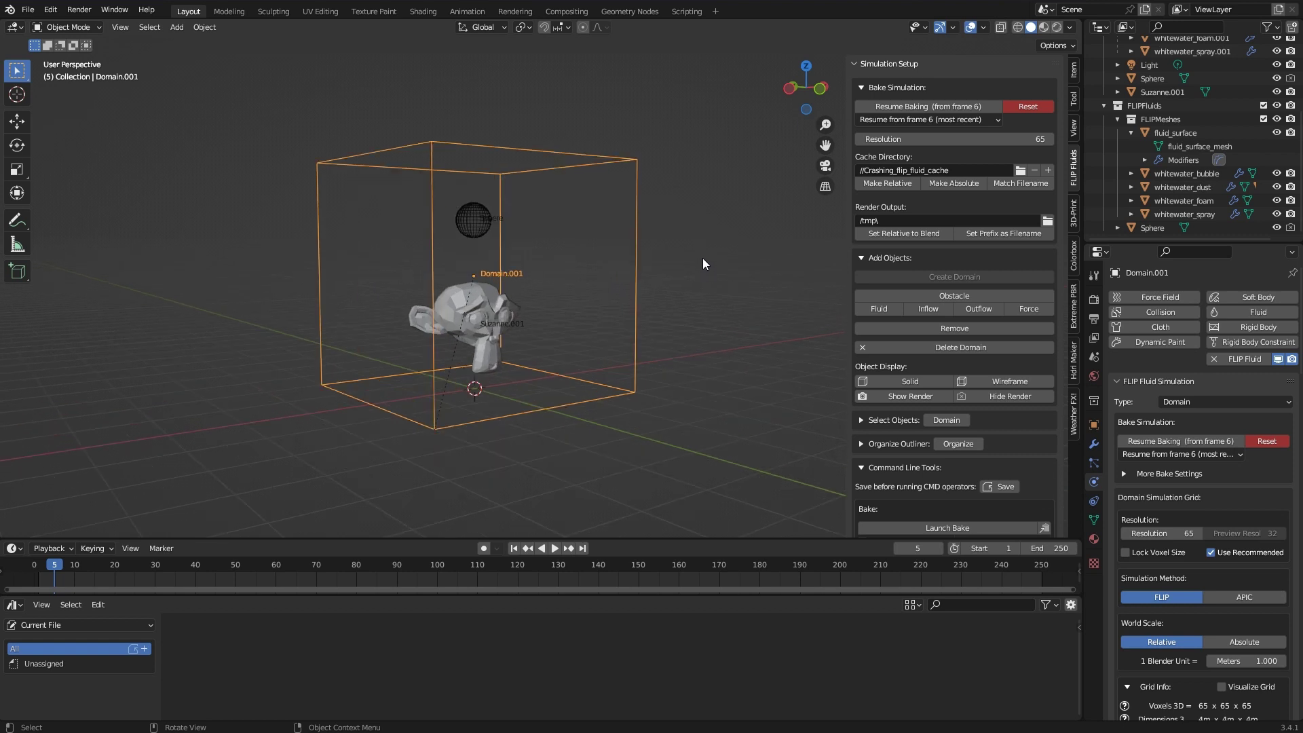
Undo and redo to restore the deleted objects
key("ctrl+z")
key("ctrl+shift+z")
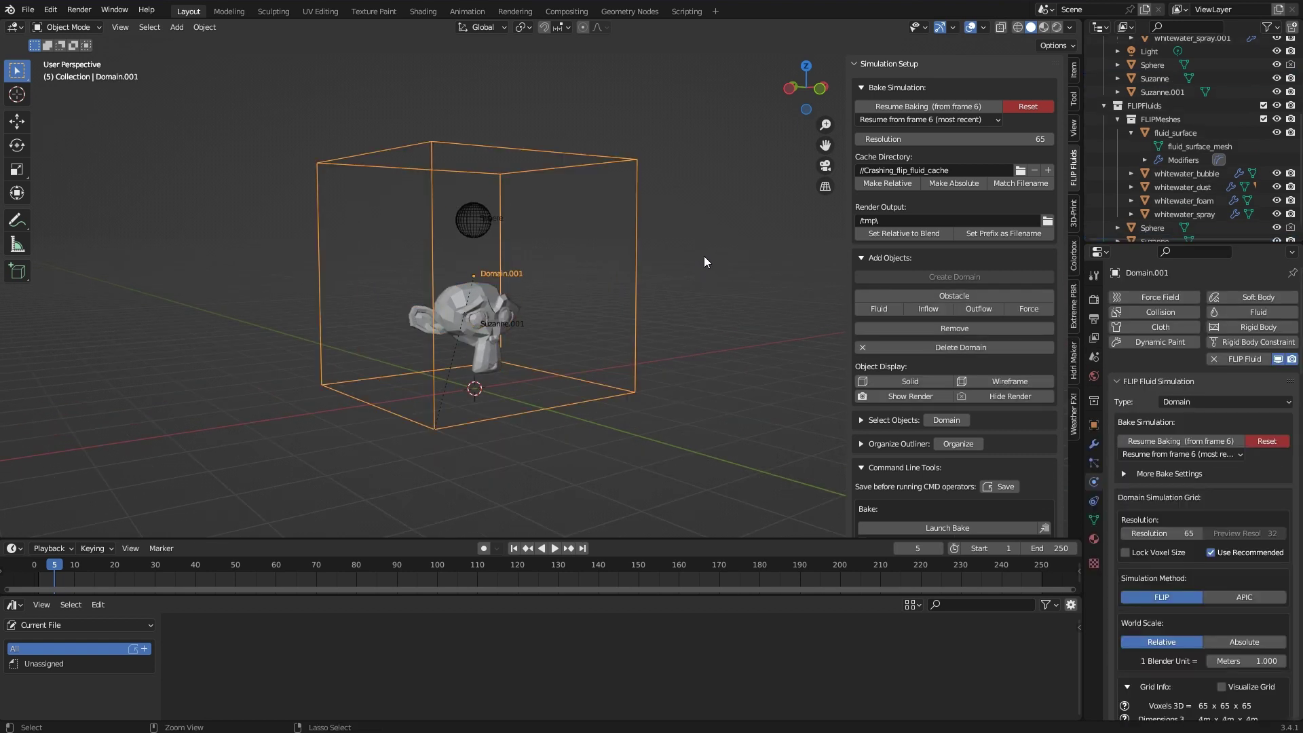
key("ctrl+z")
key("ctrl+shift+z")
key("ctrl+shift+z")
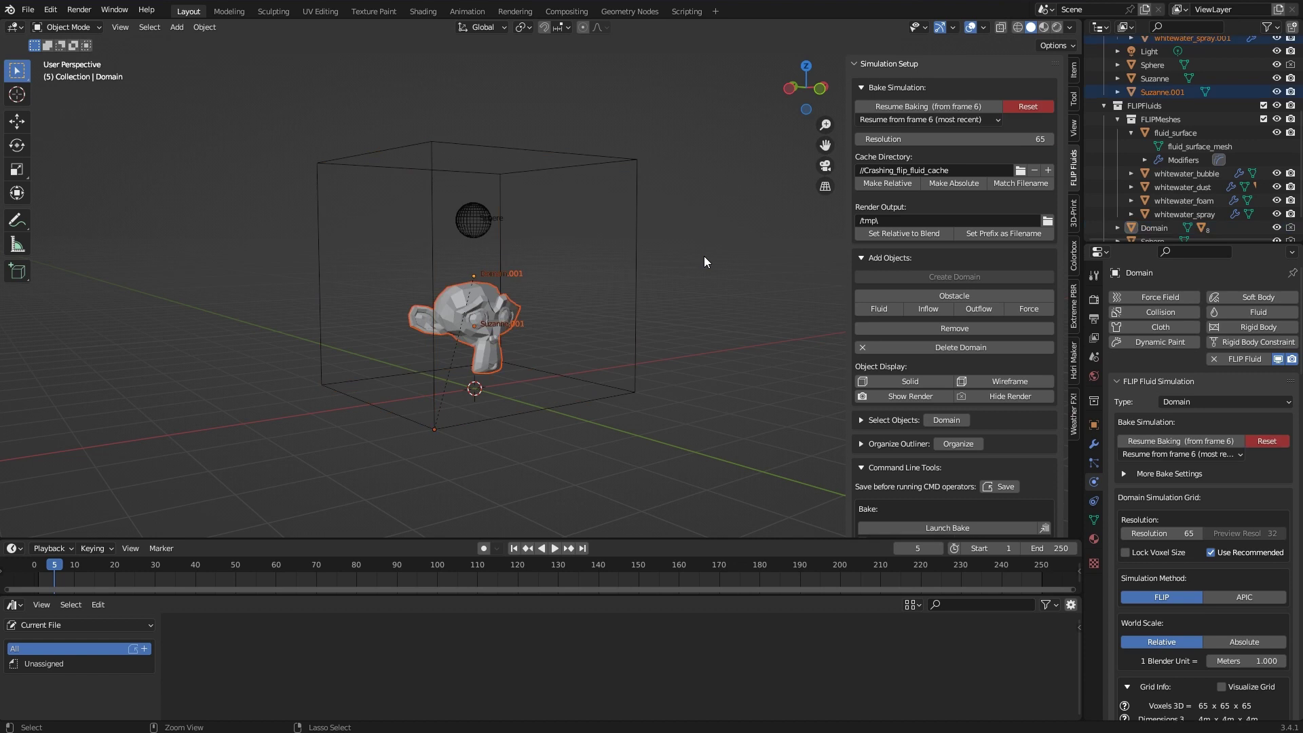
Remove the original Domain with the FLIP Fluids Delete Domain button
left_click(615, 157)
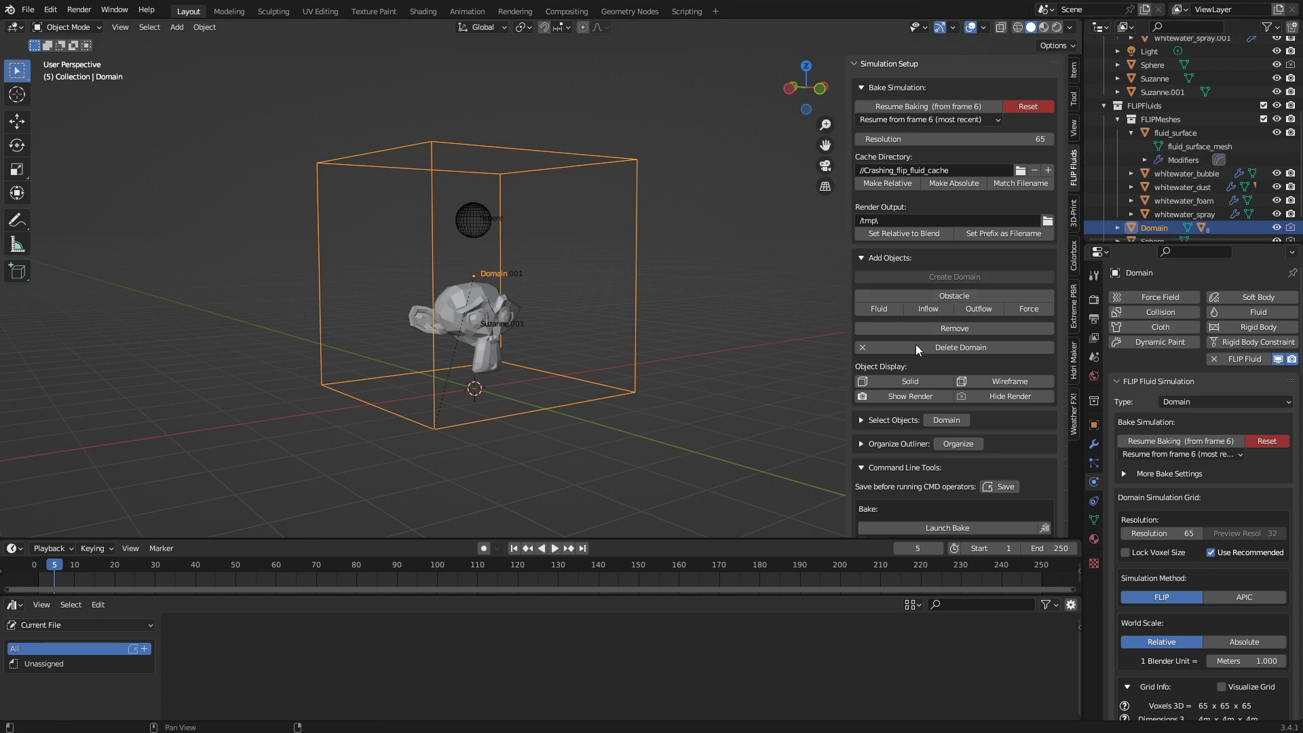
left_click(882, 348)
left_click(851, 348)
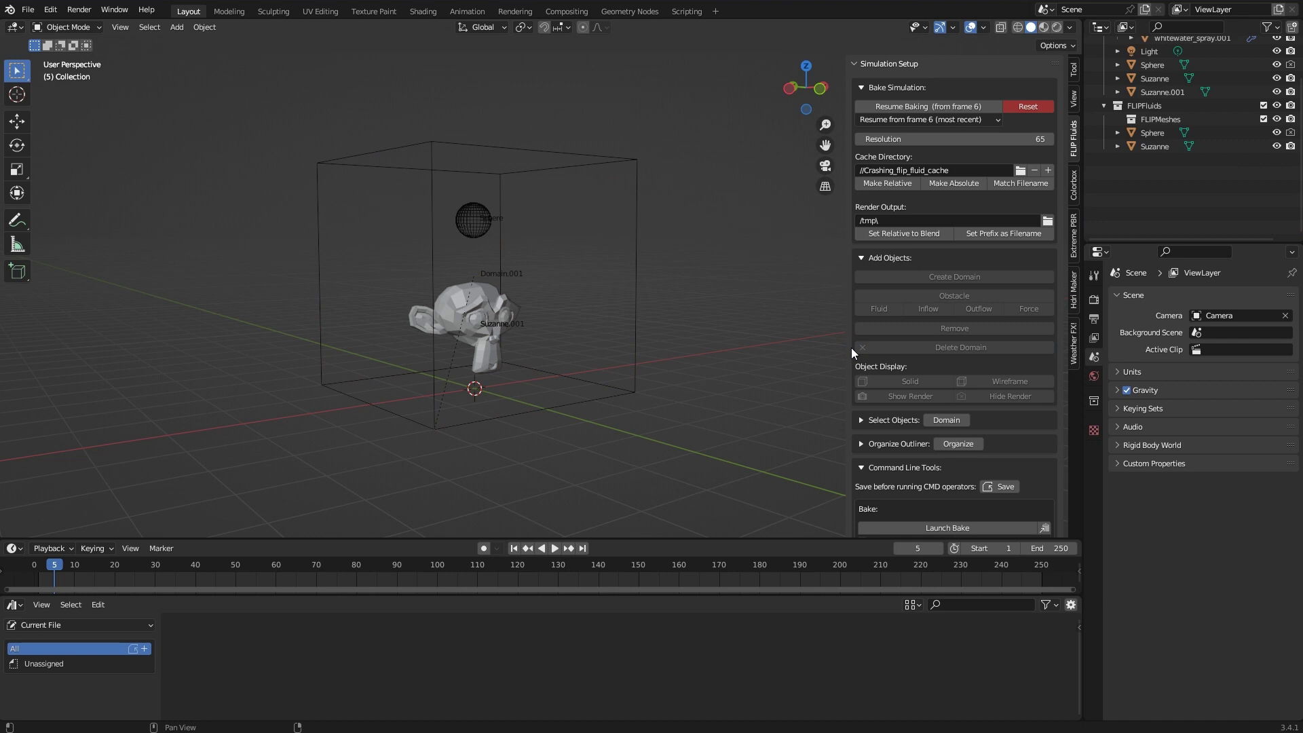
Delete Suzanne from the outliner and select Domain.001
scroll(1244, 177, "up", 3)
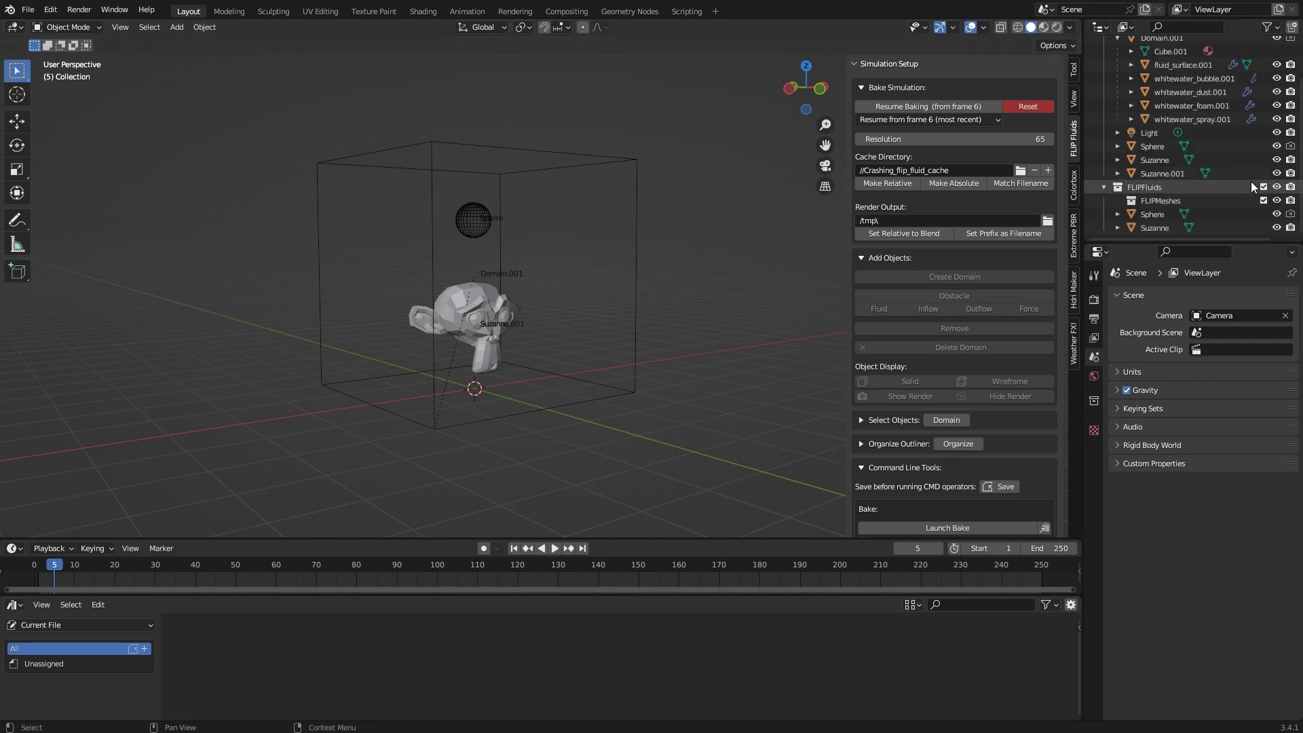
left_click(1170, 160)
key("x")
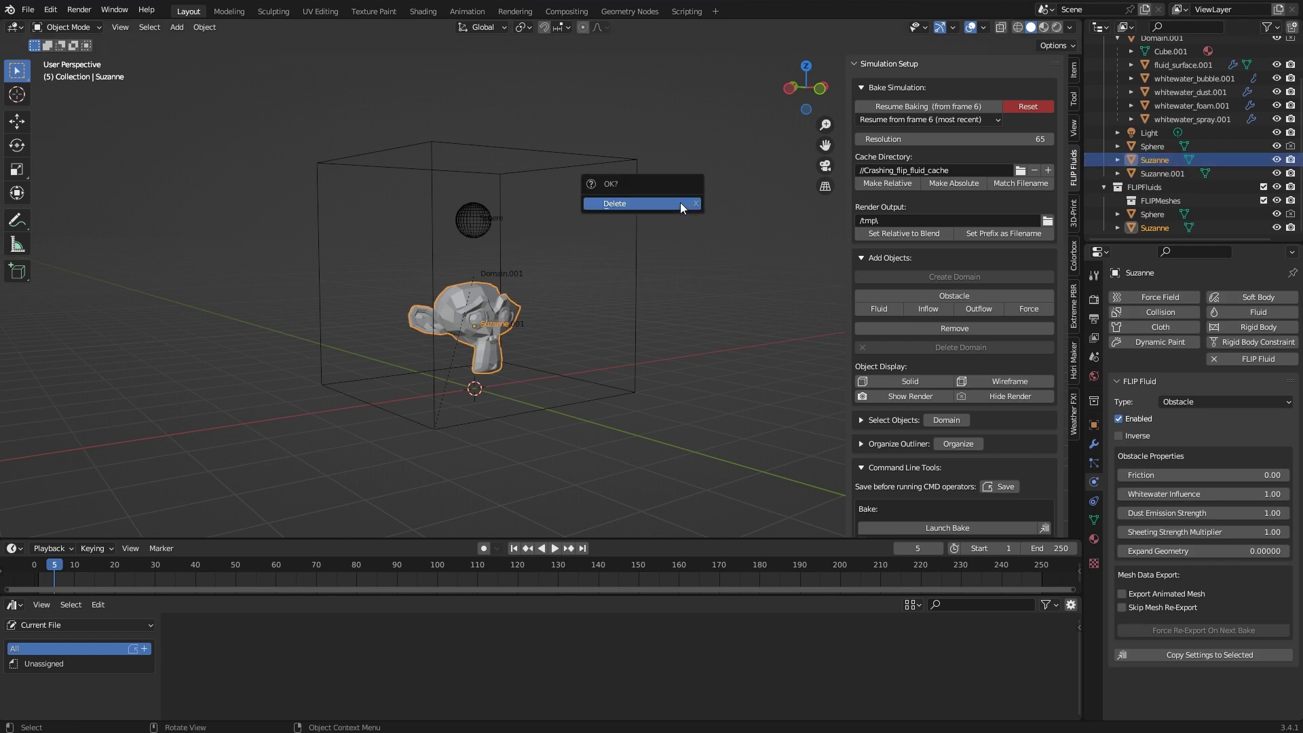
left_click(679, 203)
left_click(593, 160)
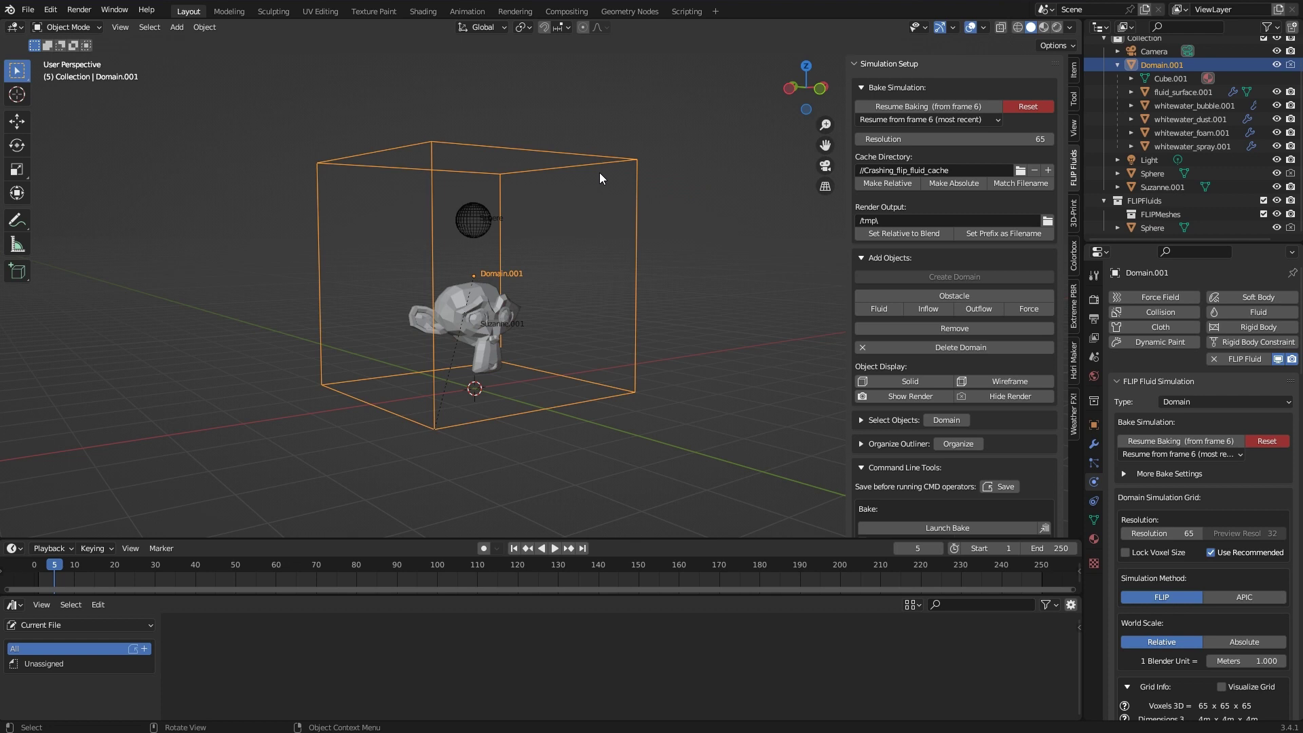
Organize the fluid objects into FLIPFluids collections and toggle the DOMAIN collection open
scroll(988, 256, "down", 2)
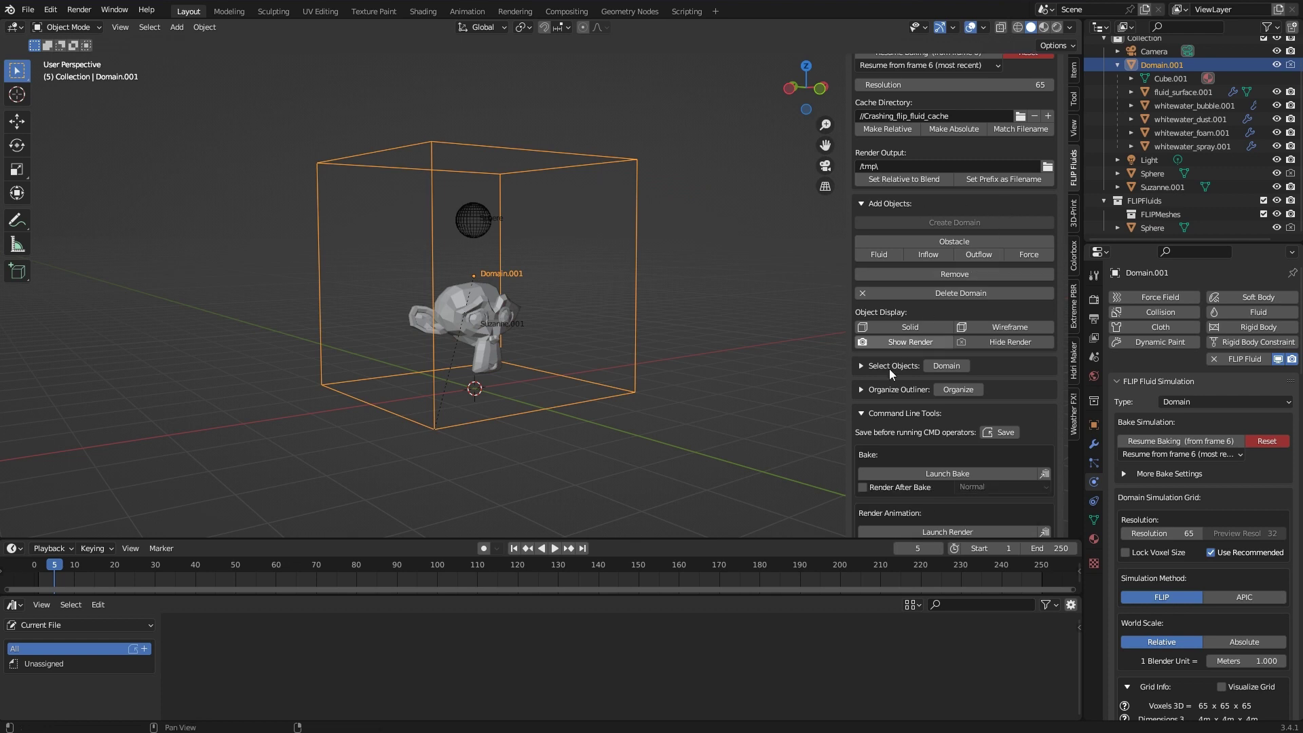
left_click(979, 390)
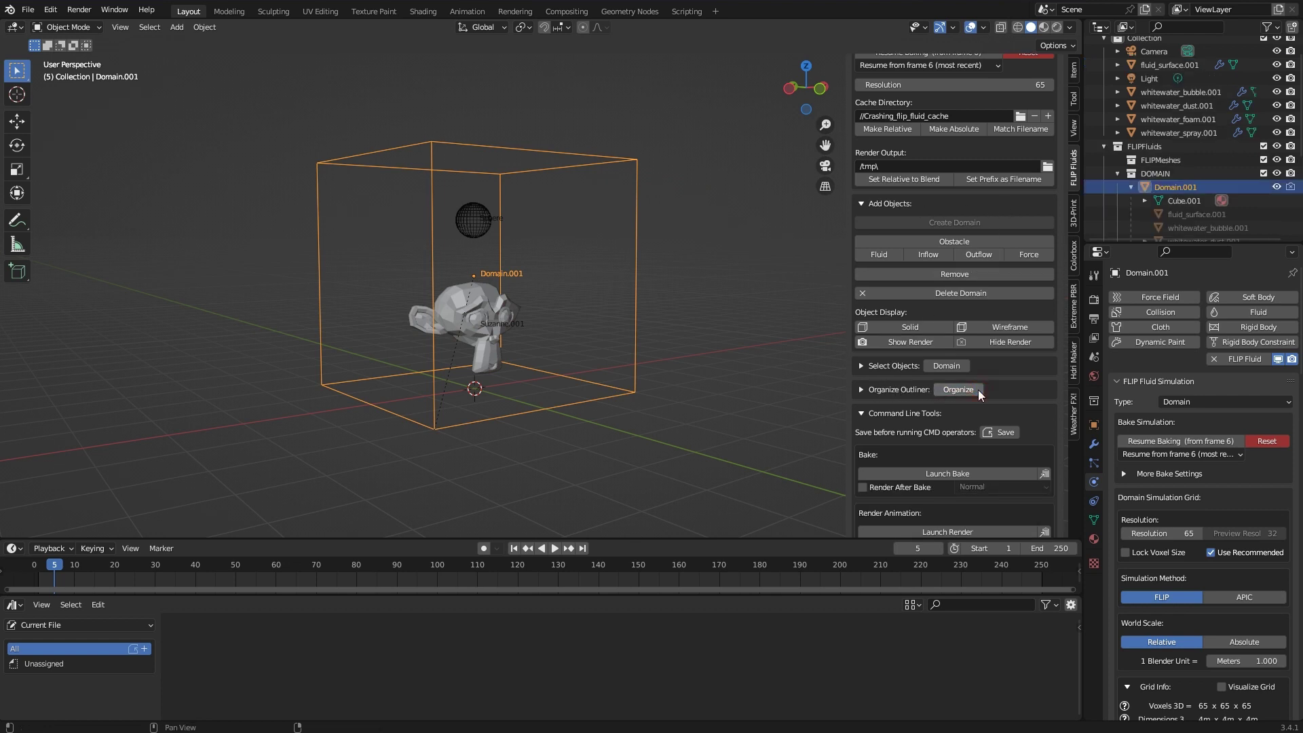
left_click(1117, 173)
left_click(1117, 173)
scroll(1117, 173, "down", 5)
scroll(1118, 173, "down", 3)
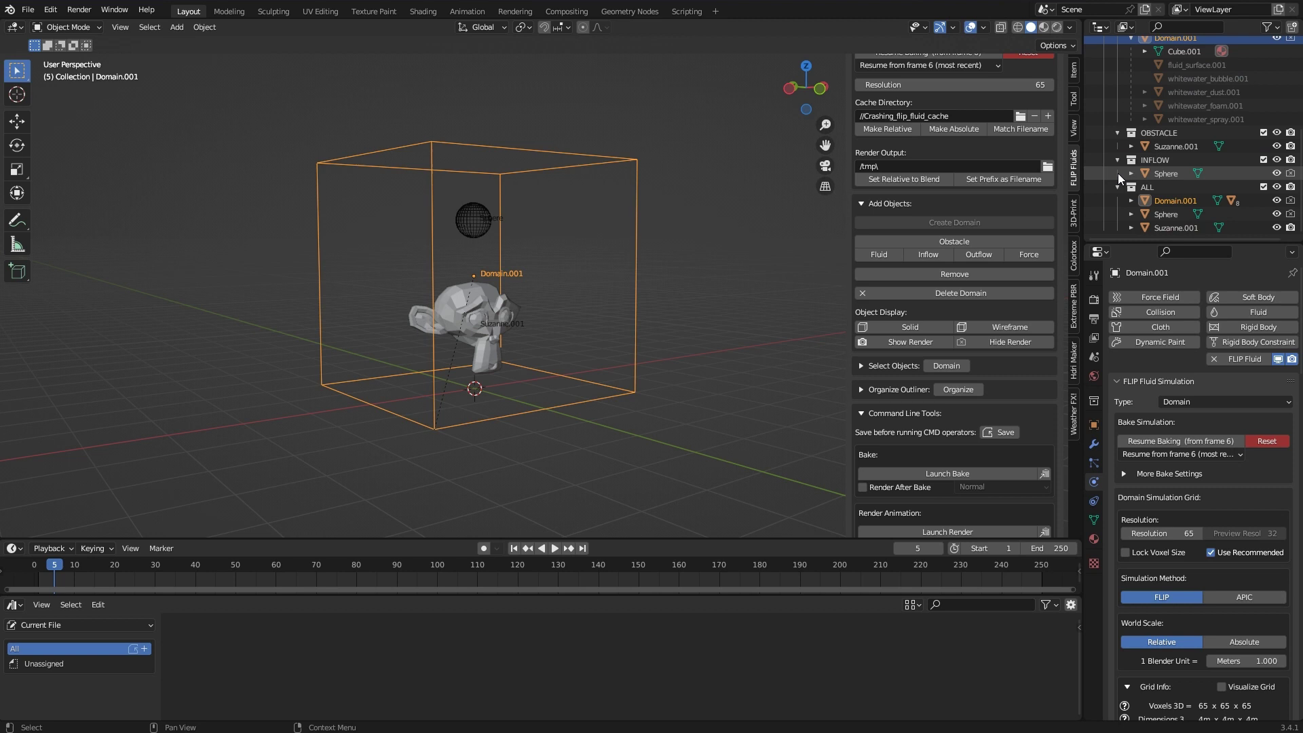
scroll(1196, 213, "up", 12)
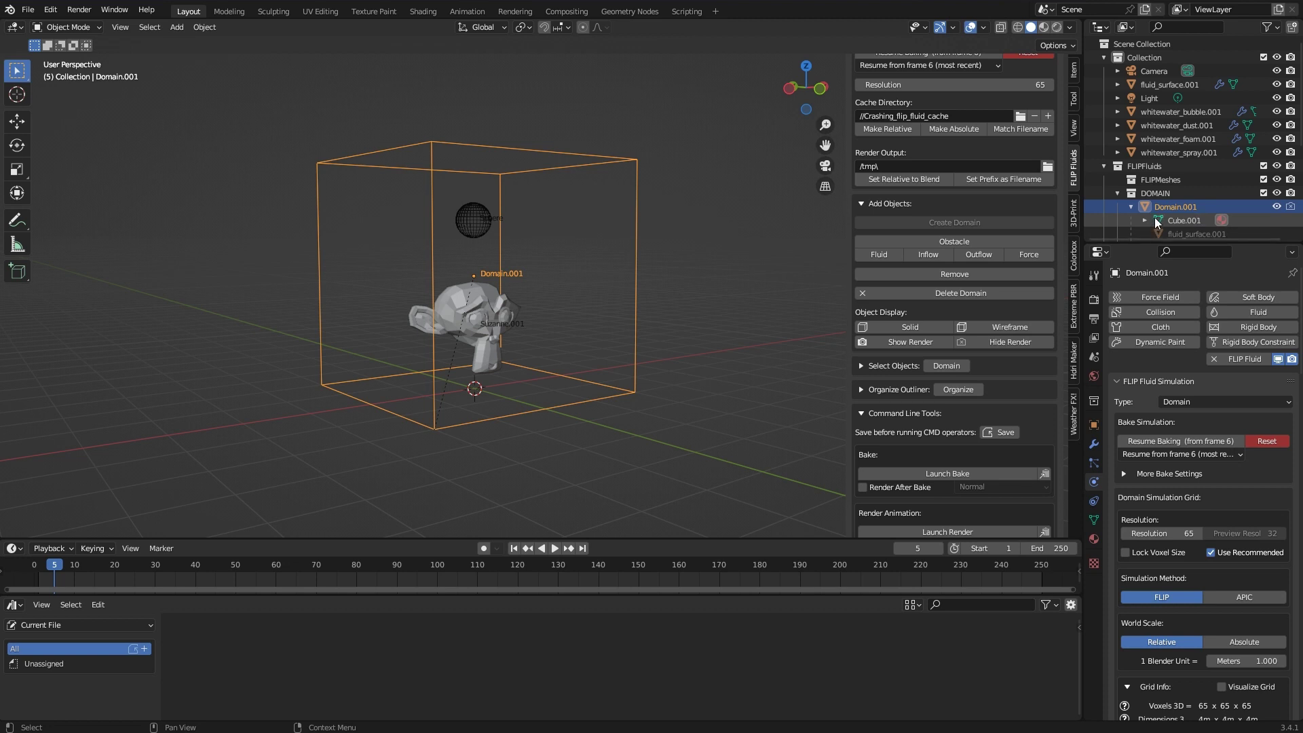
scroll(997, 249, "up", 2)
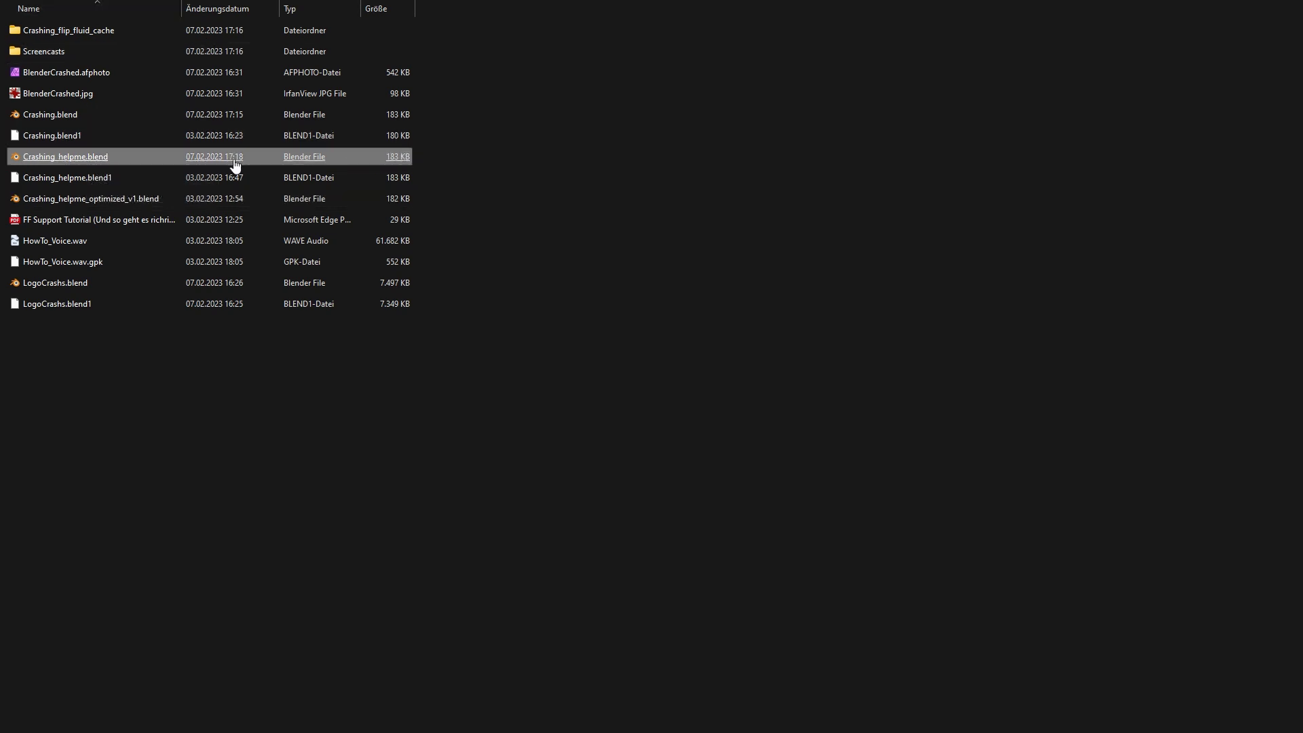
Compress Crashing_helpme.blend into a ZIP archive from its context menu
right_click(126, 164)
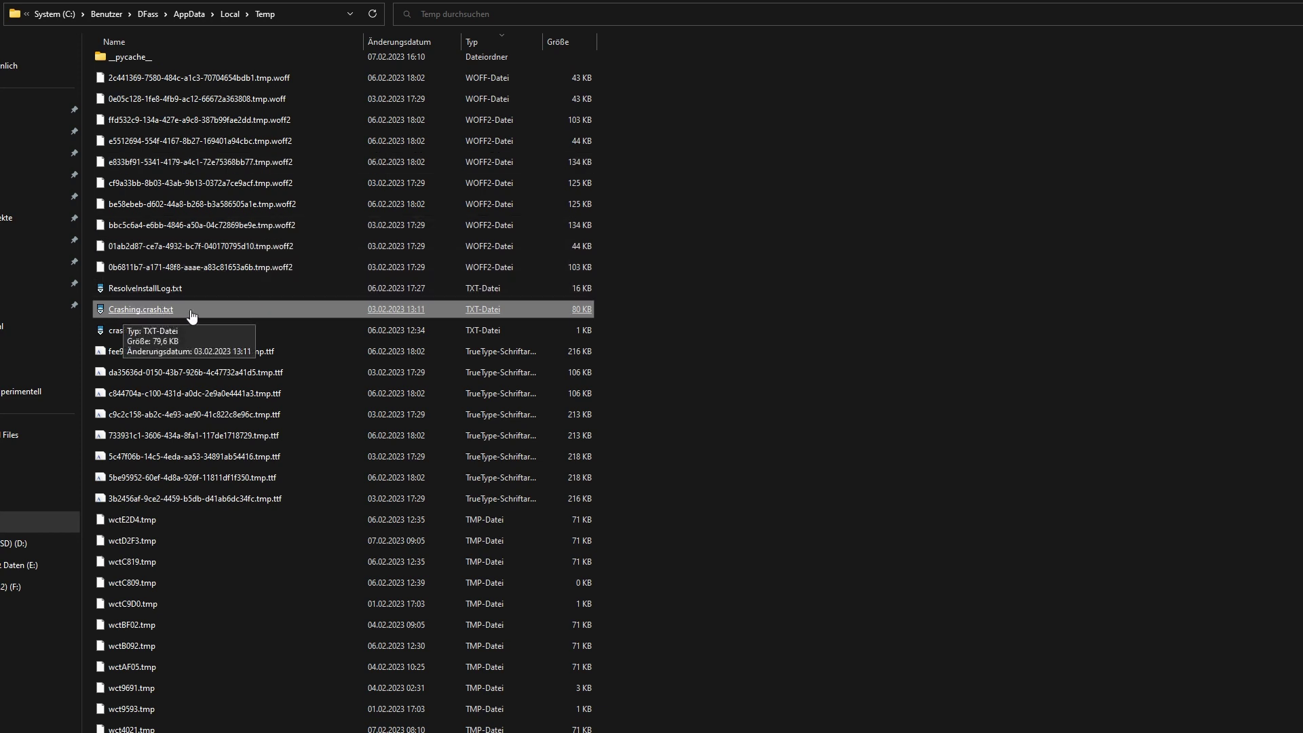
Copy Crashing.crash.txt from the Temp folder for adding to the ZIP
right_click(185, 312)
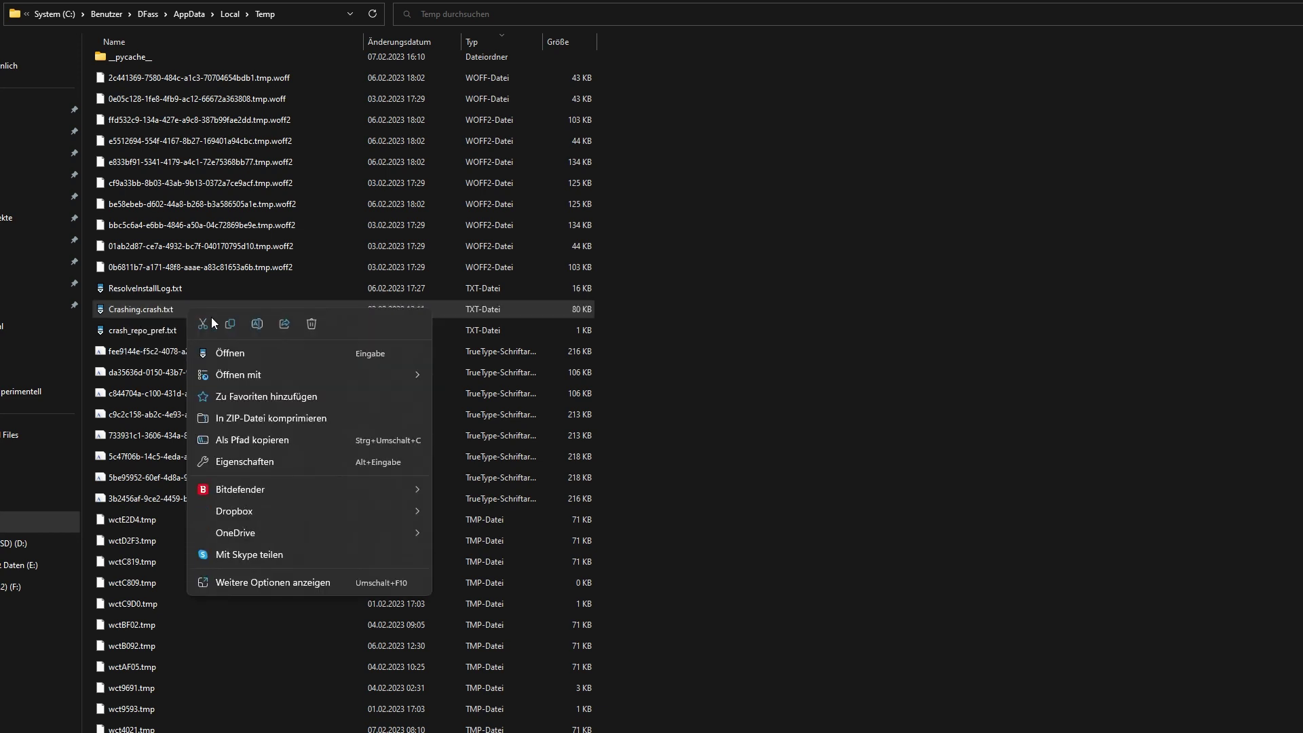
left_click(231, 324)
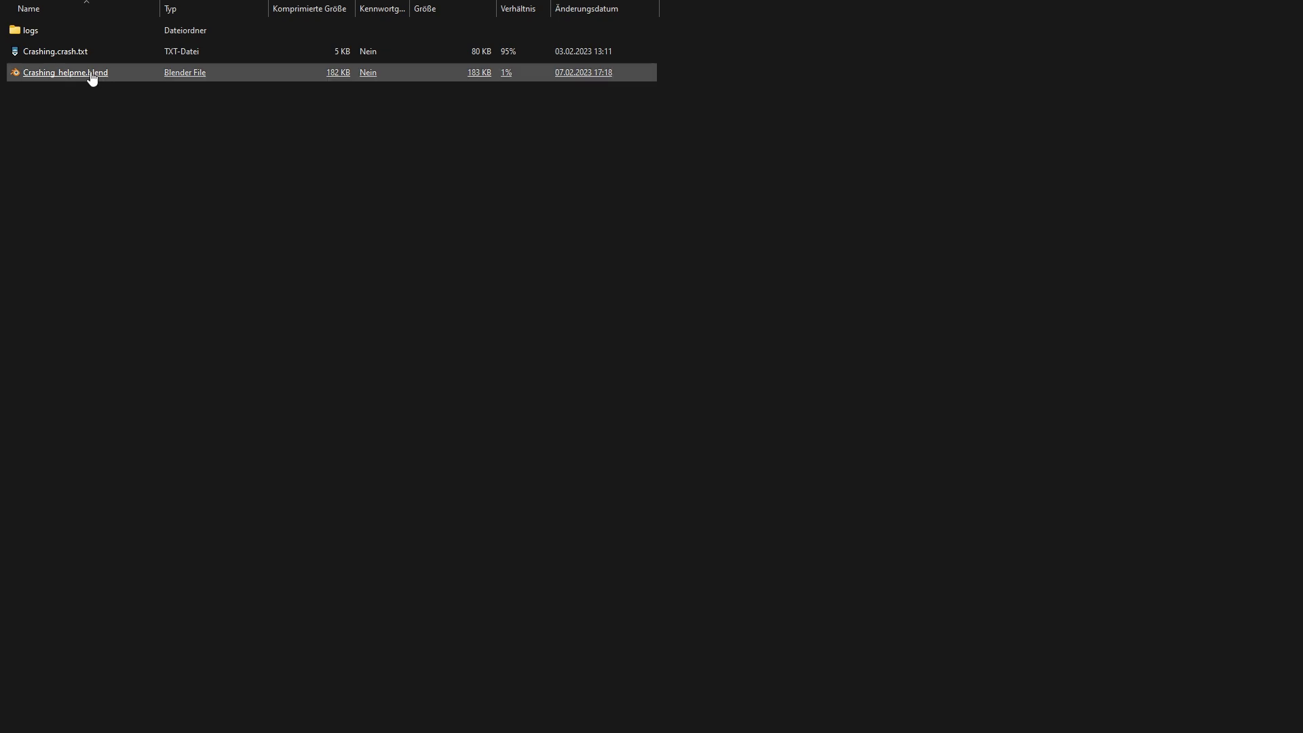
right_click(91, 73)
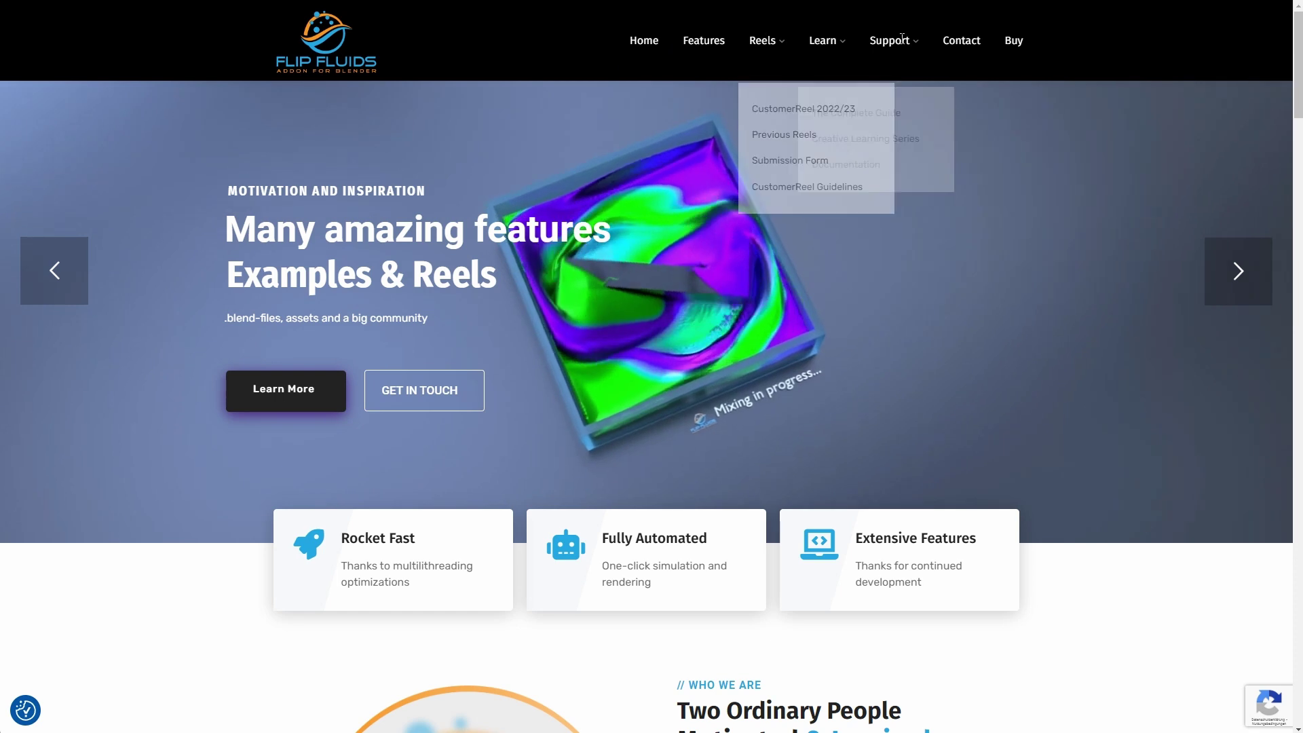
Open the FLIP Fluids Support Form page and scroll through its empty fields to the submit area
mouse_move(903, 40)
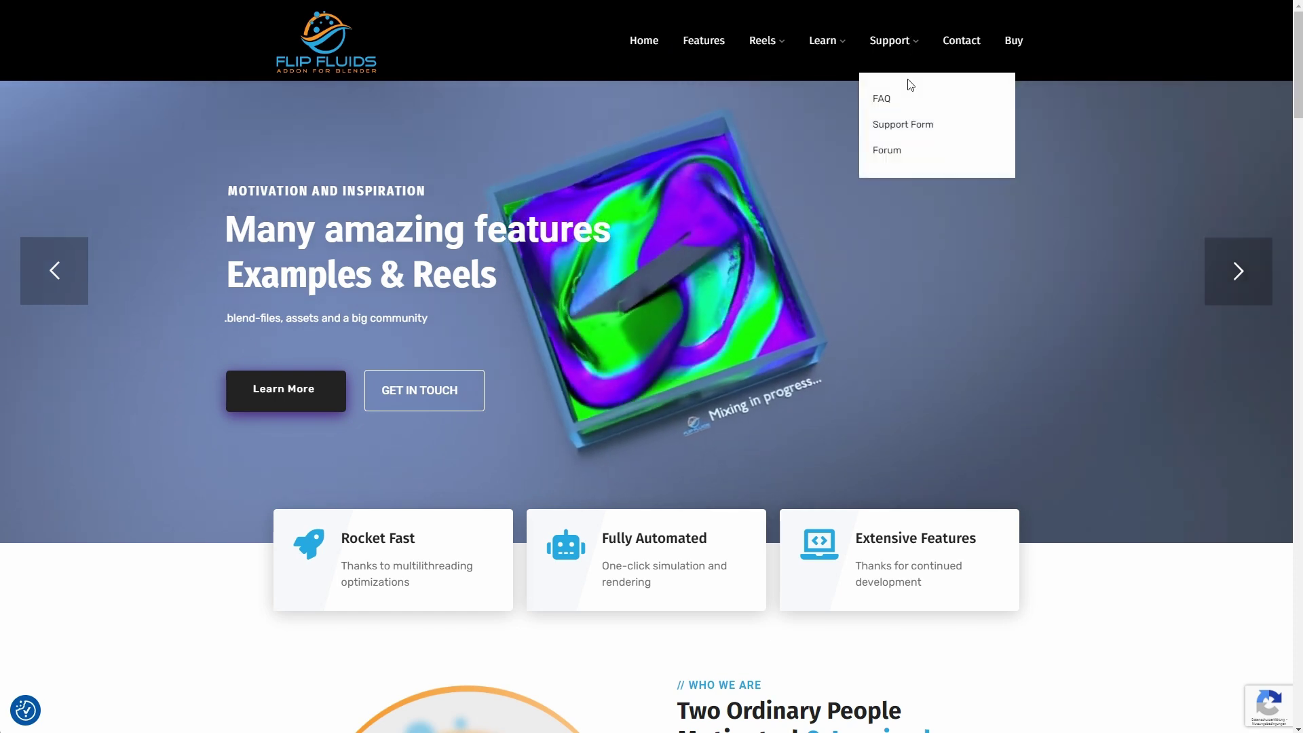
left_click(965, 132)
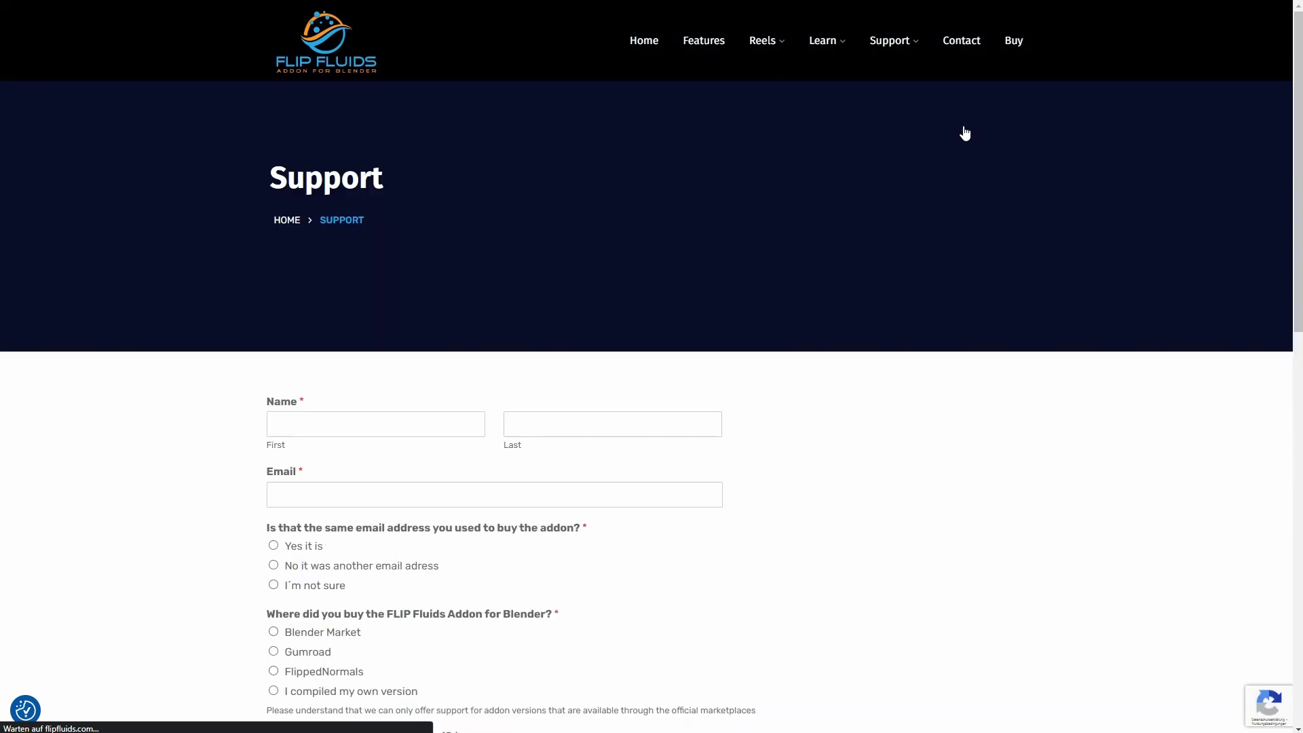
scroll(831, 352, "down", 5)
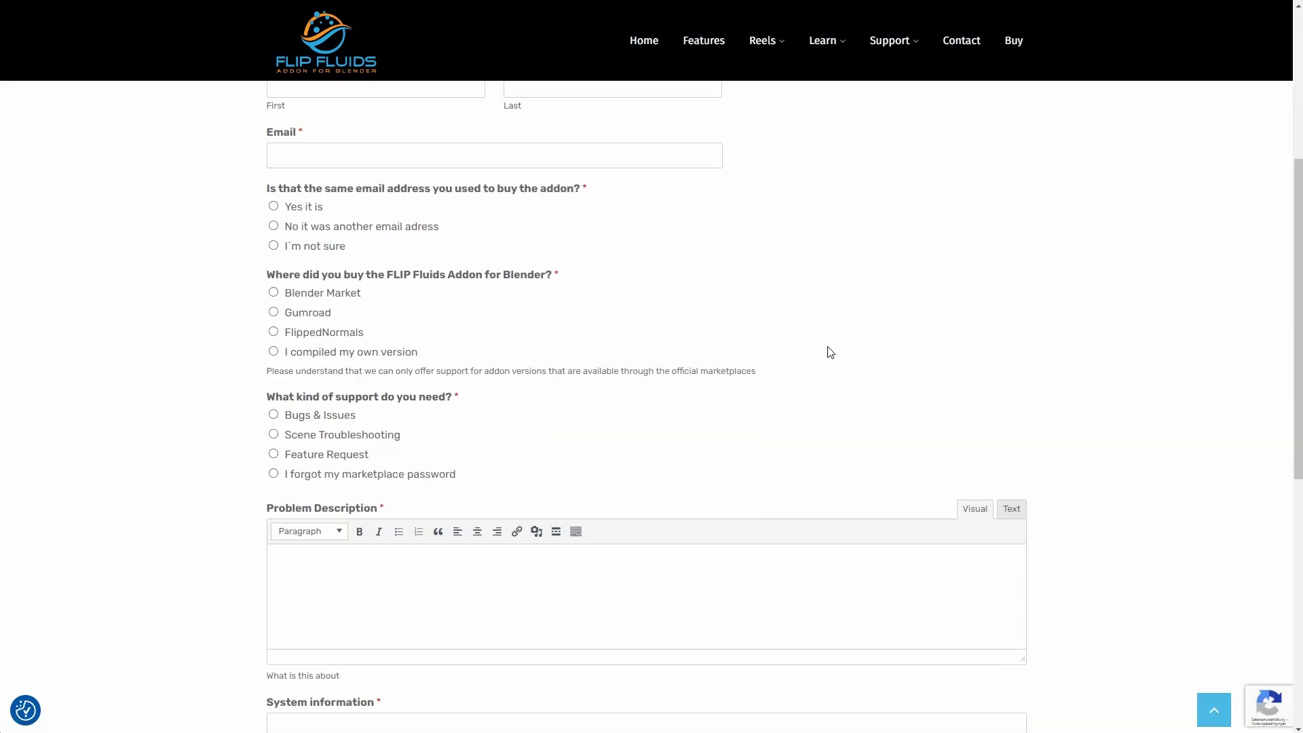
scroll(830, 353, "down", 8)
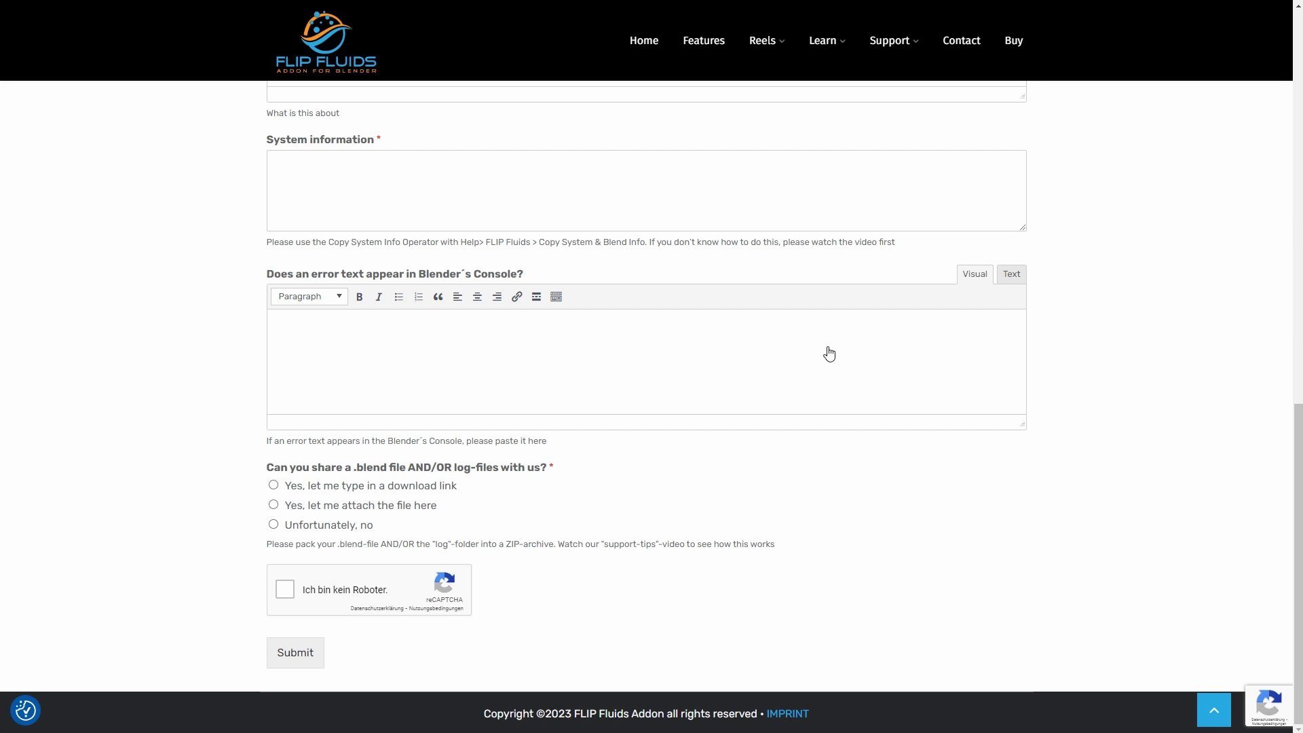
scroll(829, 353, "up", 7)
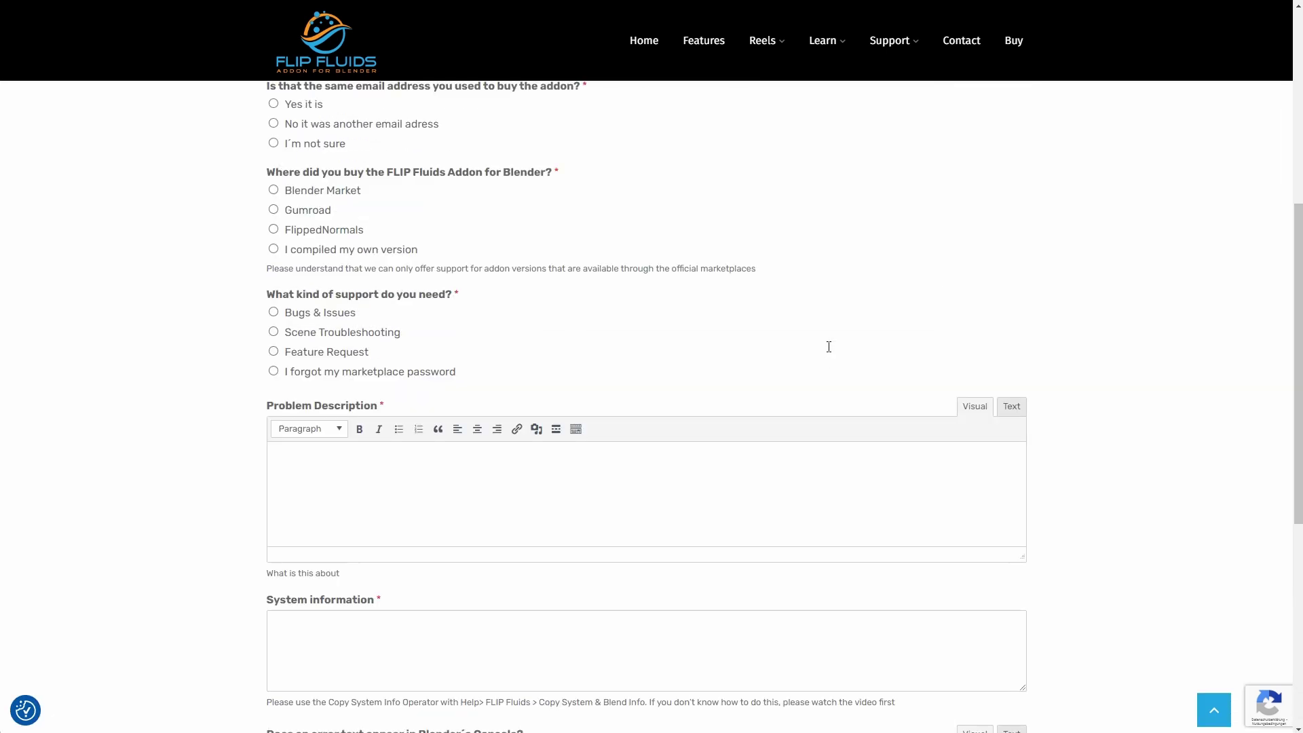
scroll(829, 347, "up", 6)
scroll(831, 352, "down", 3)
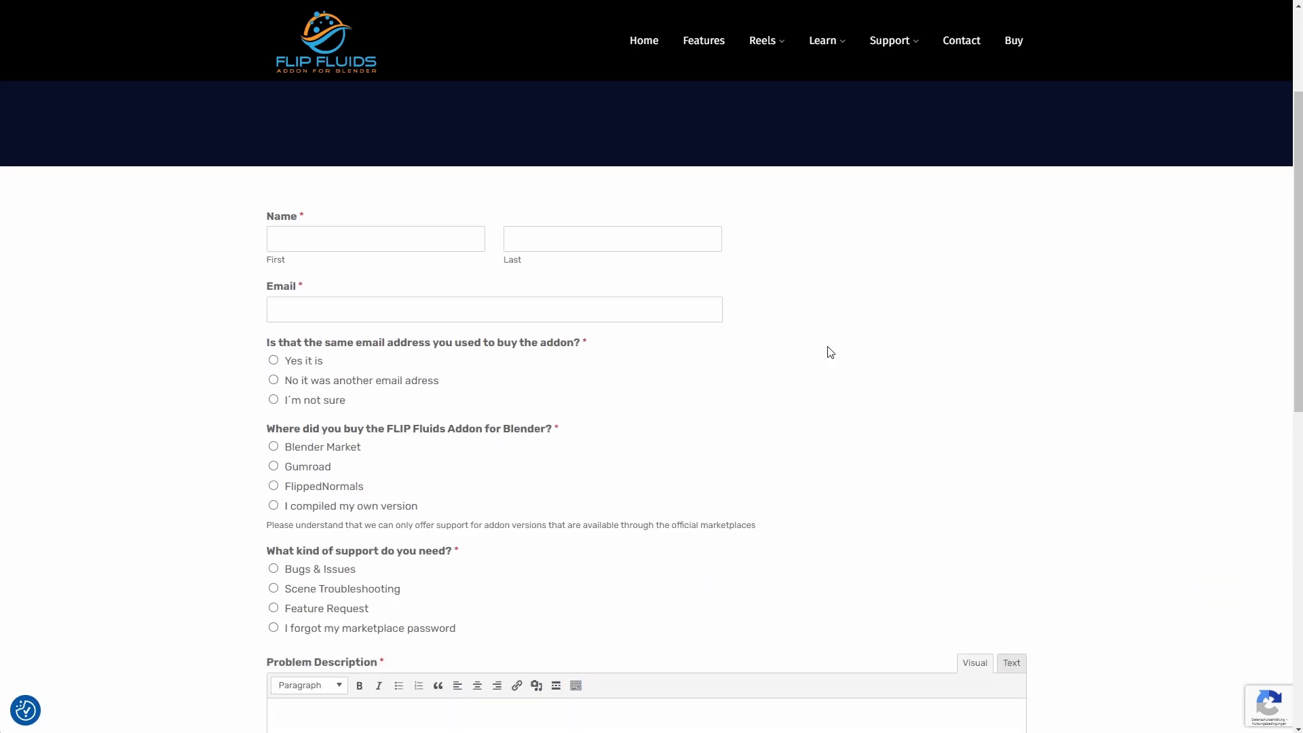
scroll(831, 352, "down", 1)
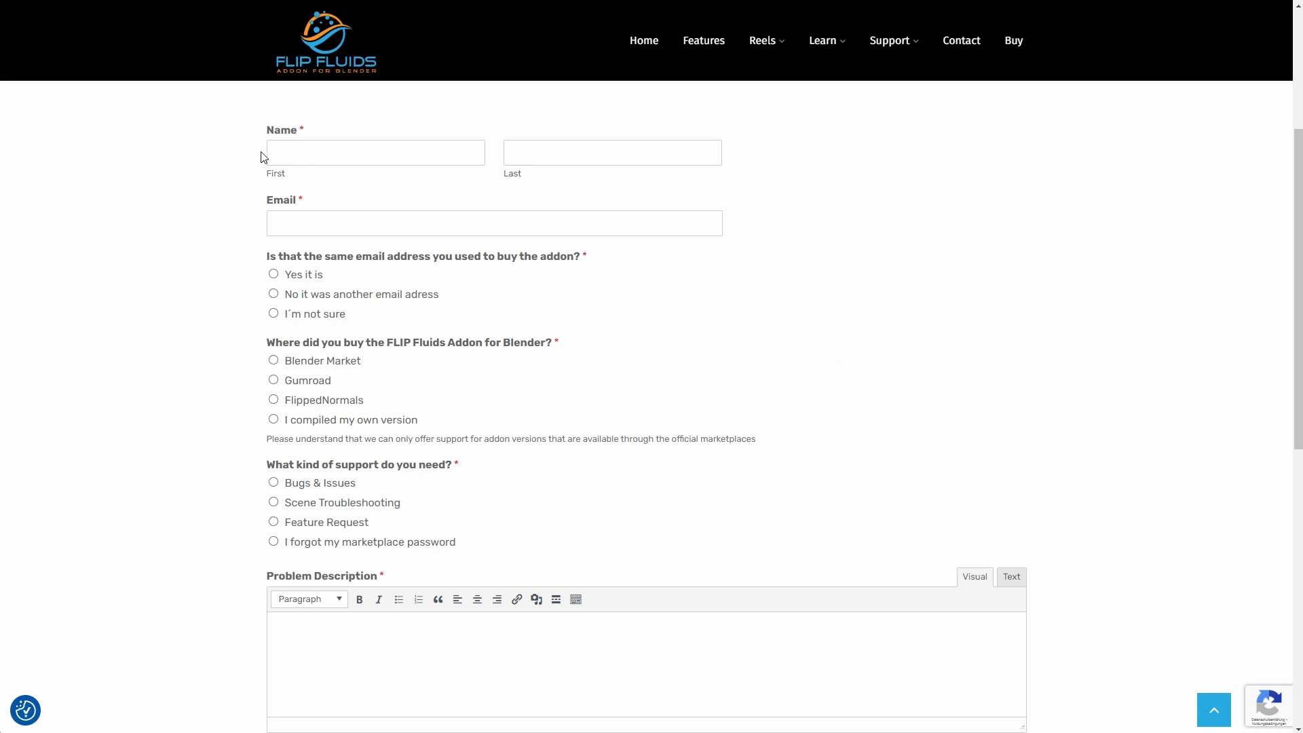
Enter the requester's first name, last name and e-mail address in the support form
left_click(301, 156)
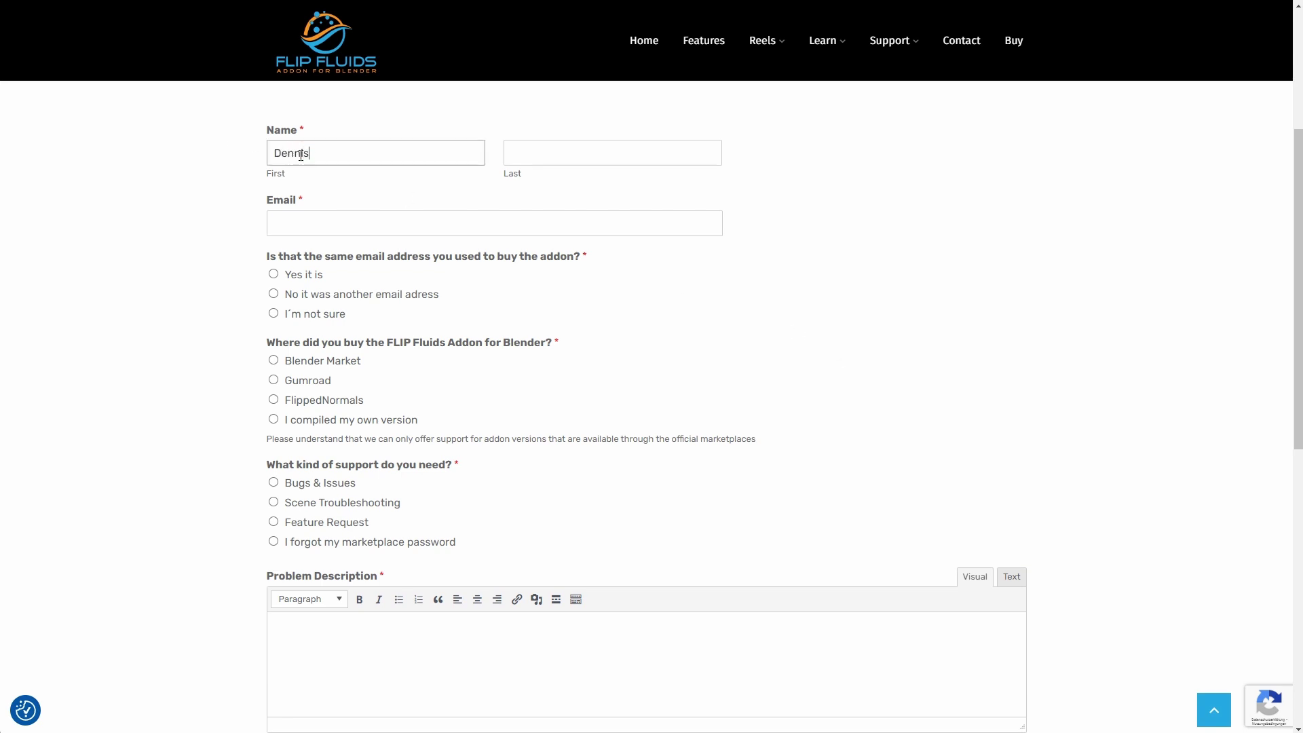
key("Tab")
key("Tab")
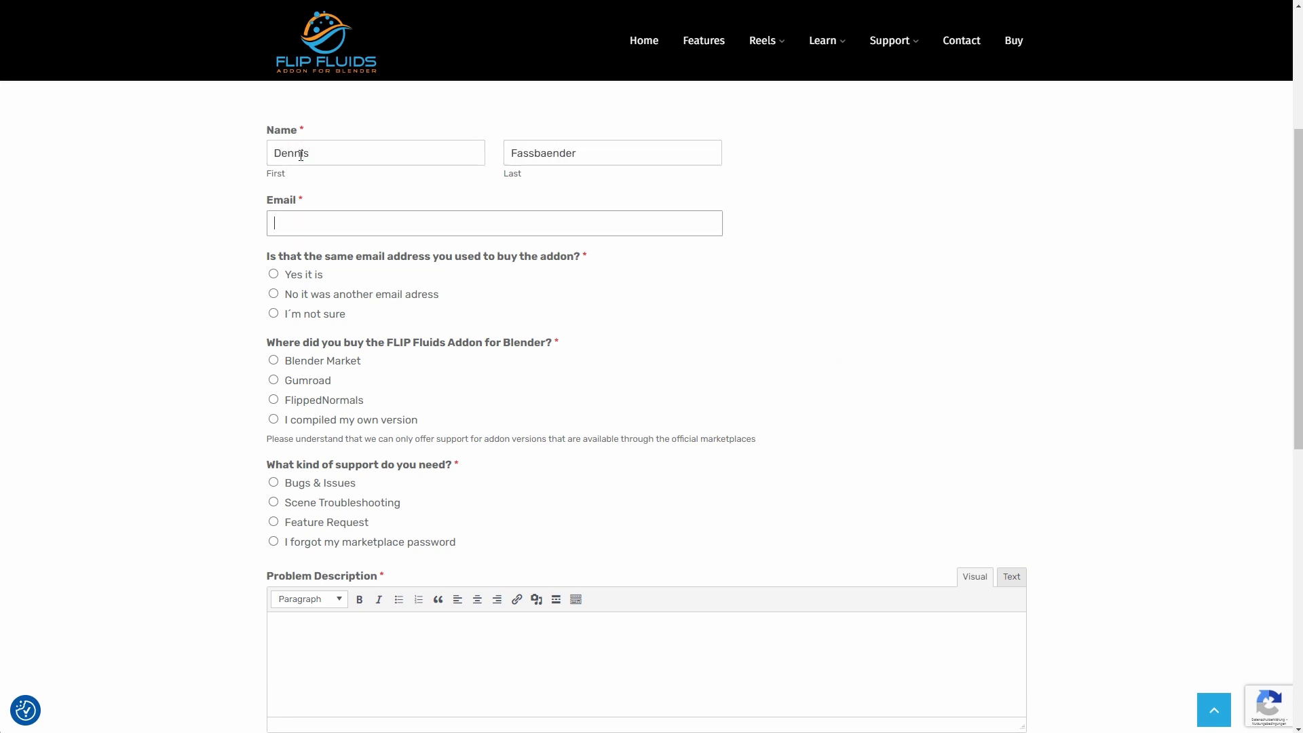
Answer the form's questions with 'Yes it is', 'Blender Market' and 'Bugs & Issues'
scroll(815, 298, "down", 1)
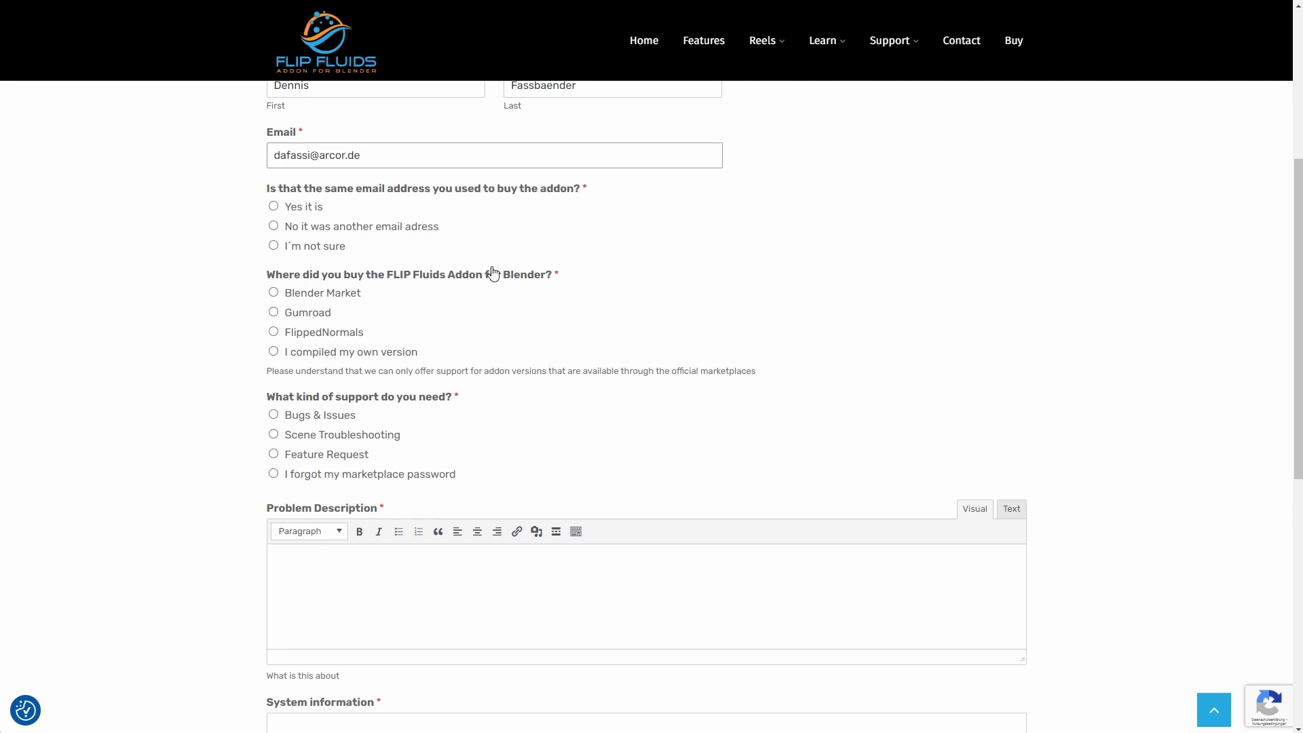
left_click(274, 207)
scroll(277, 268, "down", 1)
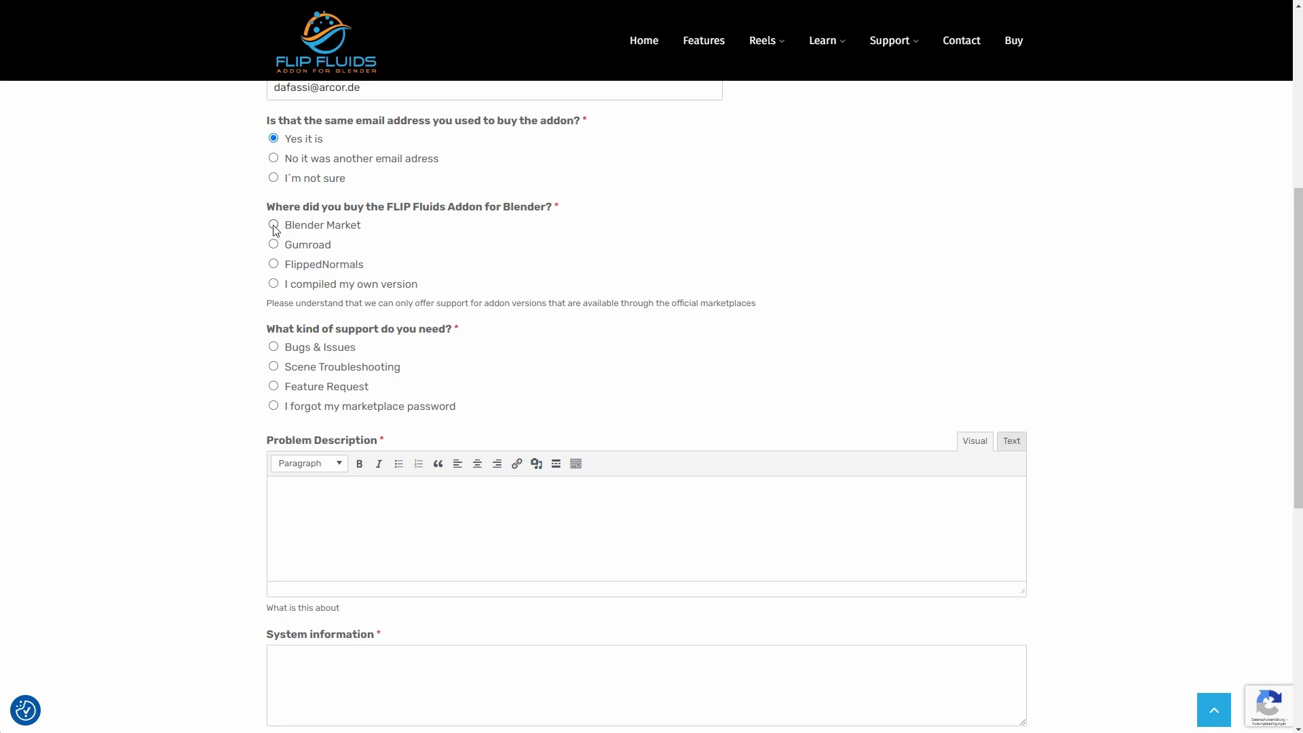
left_click(274, 224)
scroll(748, 364, "down", 2)
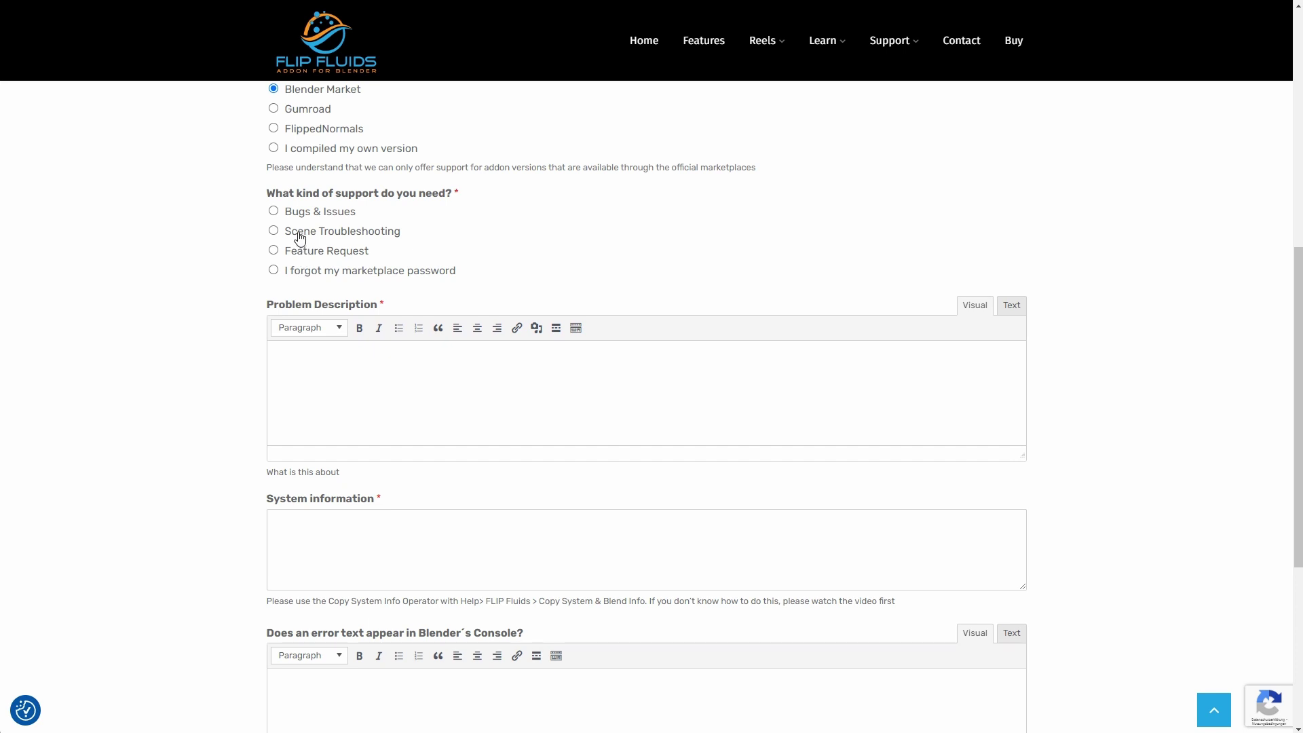
left_click(280, 214)
scroll(937, 300, "down", 1)
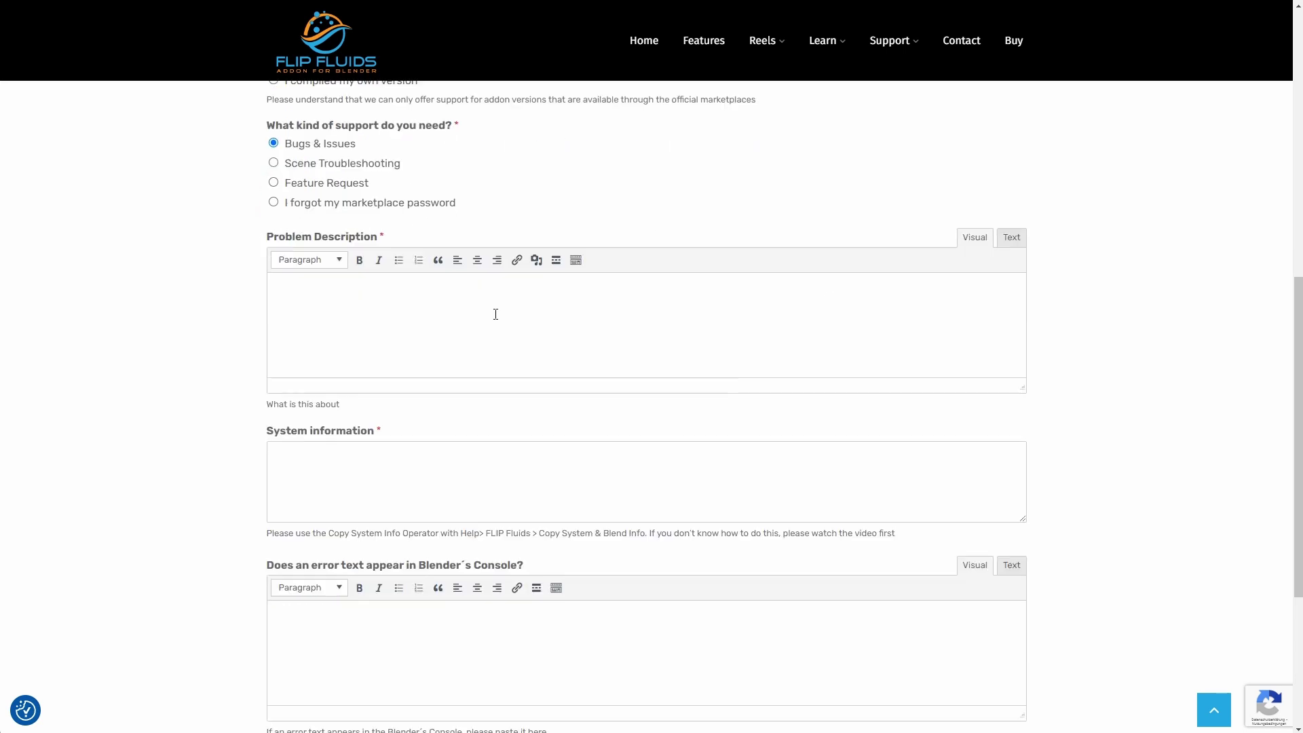
Fill Problem Description with the pasted explanation that Blender always crashes after frame 6
left_click(317, 309)
type("Hello unfortunately Blende")
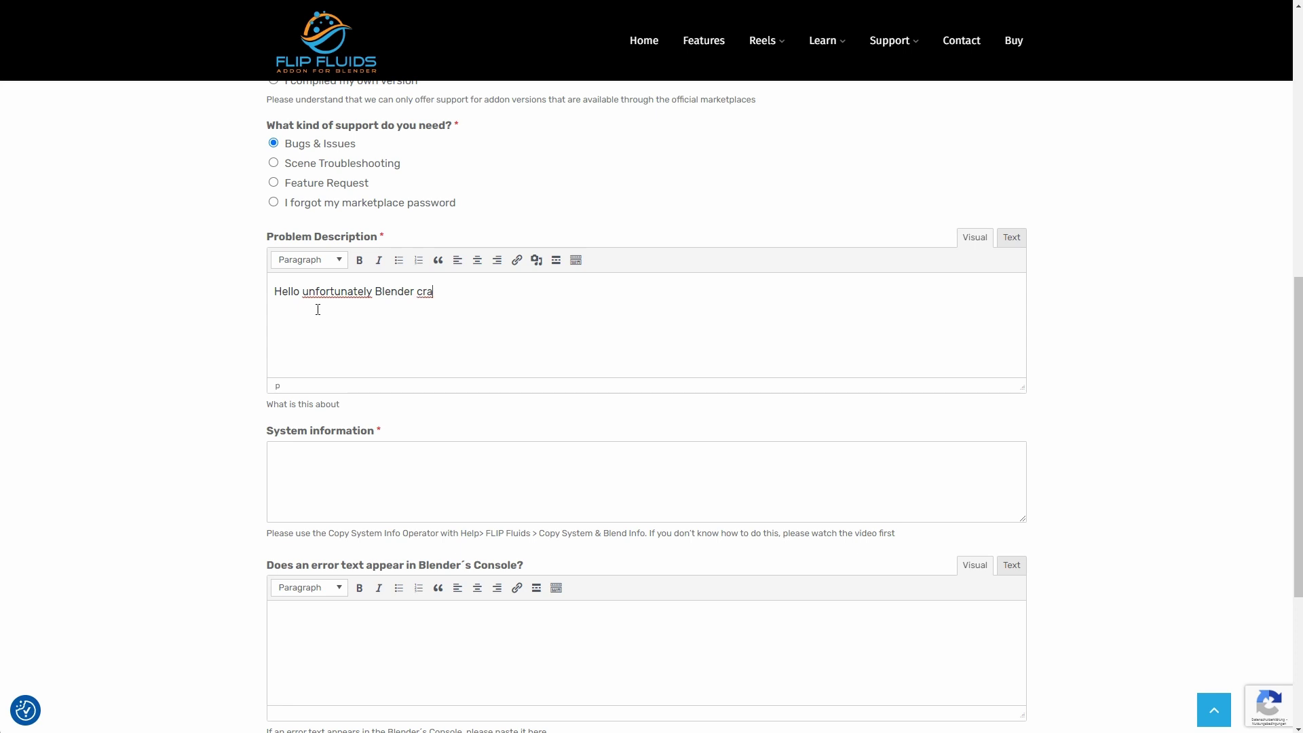
type("r crah")
double_click(428, 292)
key("ctrl+a")
type("Hello, unfortunately Blender always crashes after frame 6 when I try to simulate my scene. I've tested everything possible and can't get any further.")
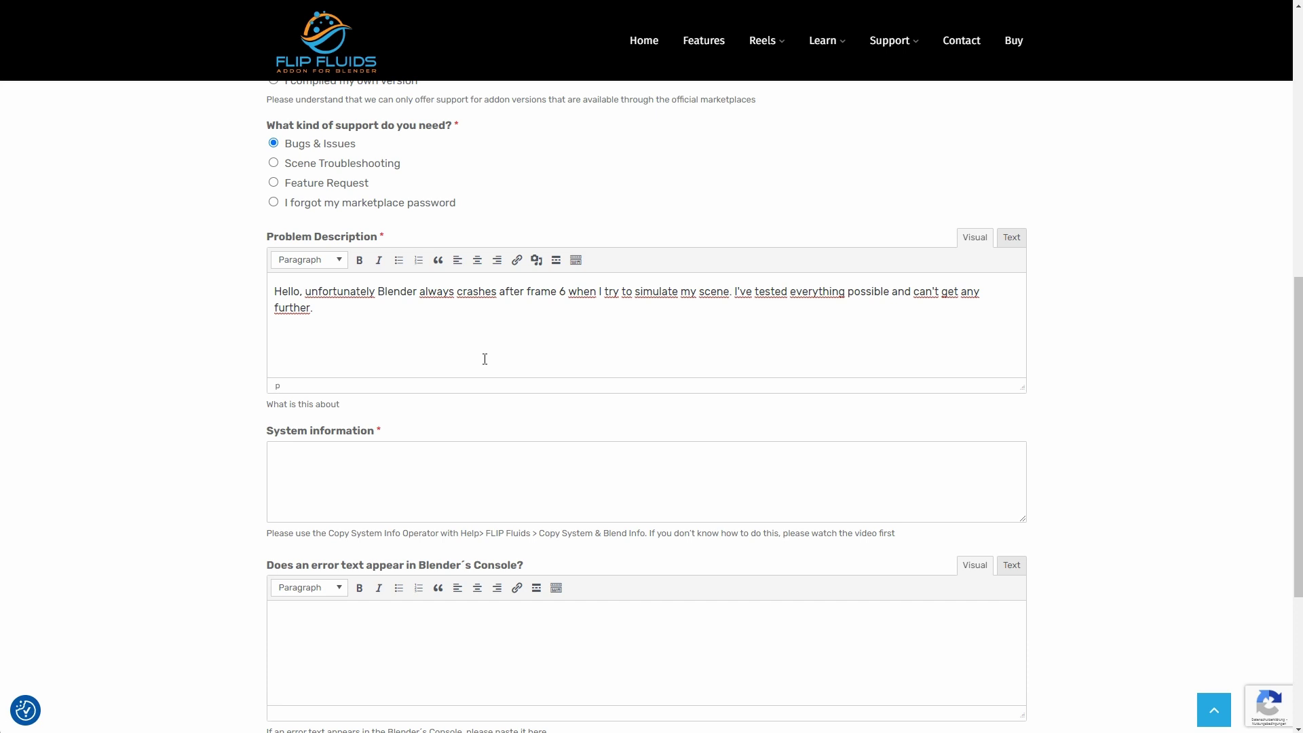
scroll(484, 359, "down", 2)
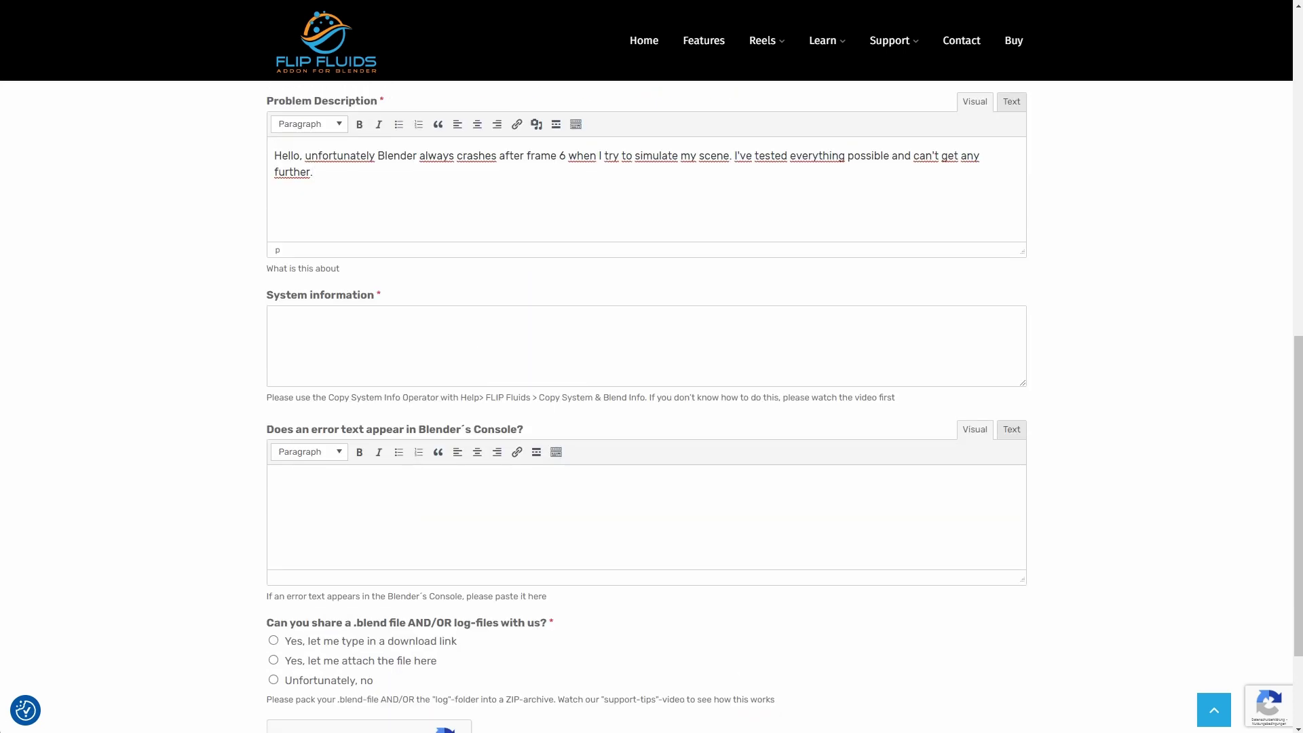
In Blender, run Help > FLIP Fluids > Copy System & Blend Info
left_click(298, 326)
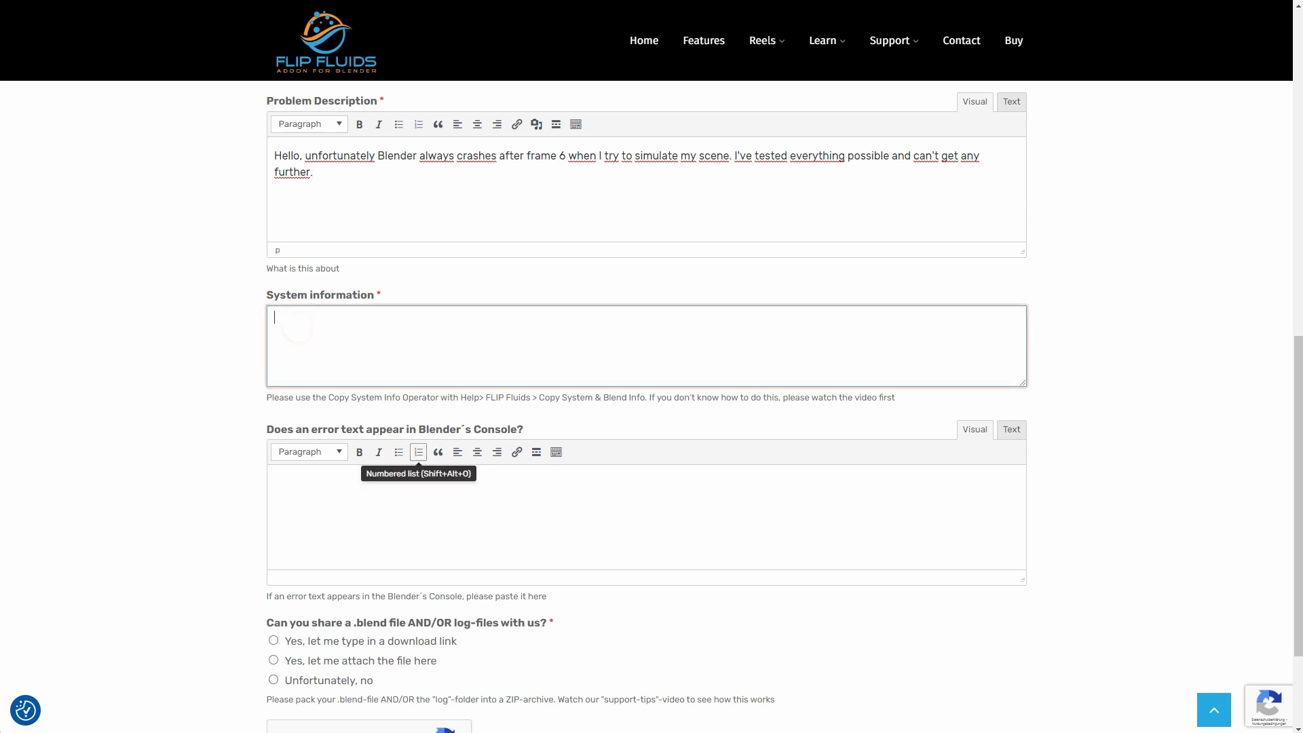
key("alt+Tab")
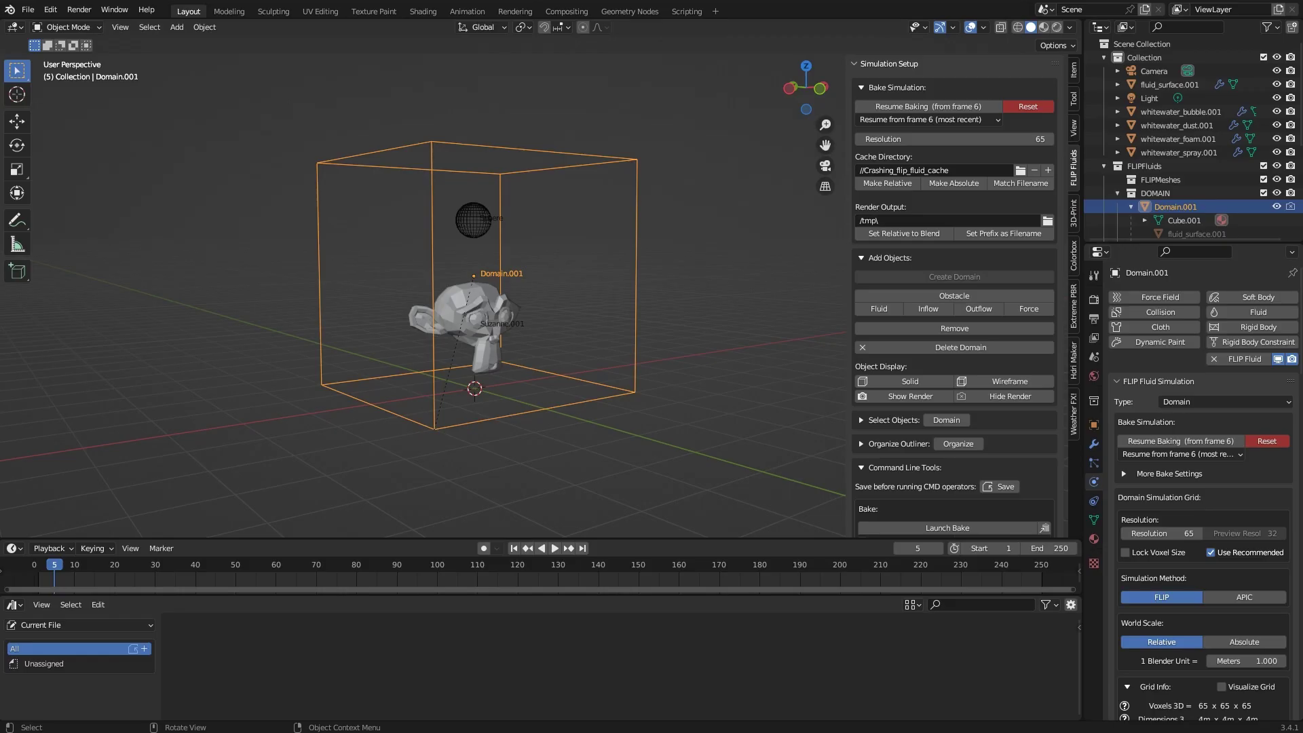
left_click(146, 10)
mouse_move(229, 164)
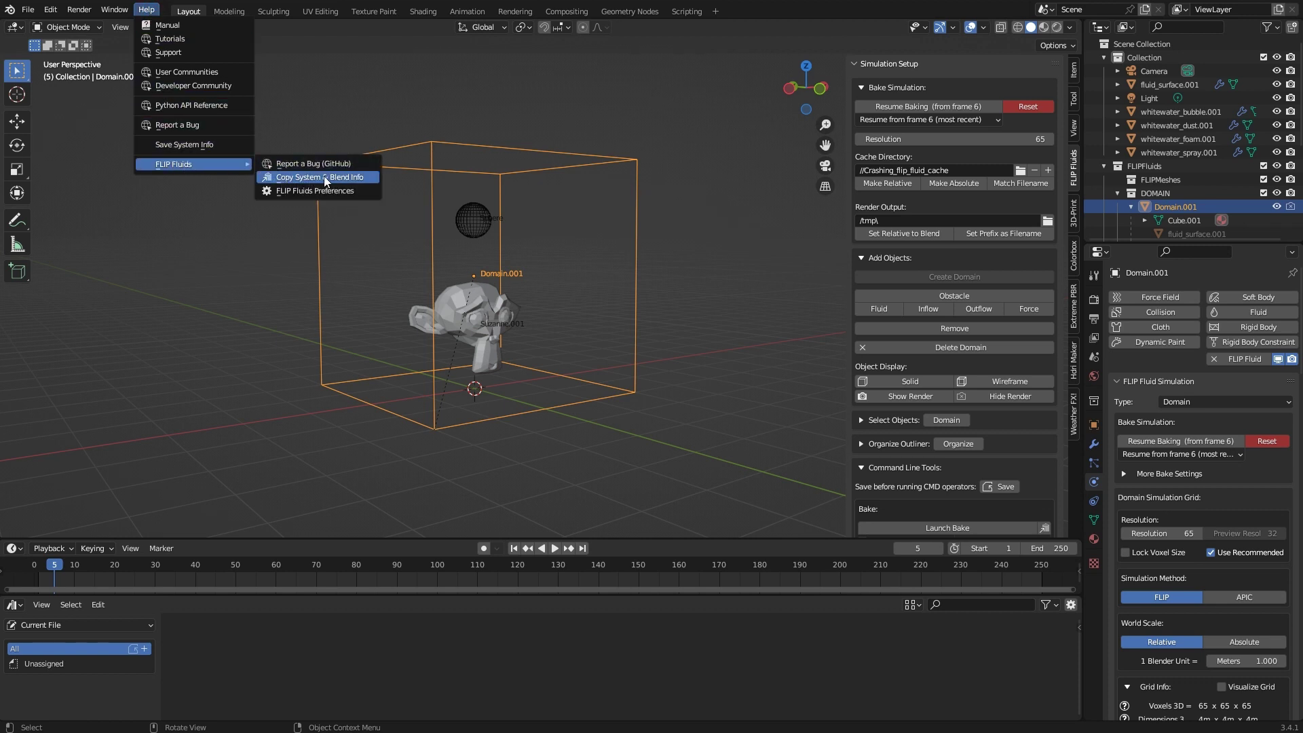
left_click(367, 178)
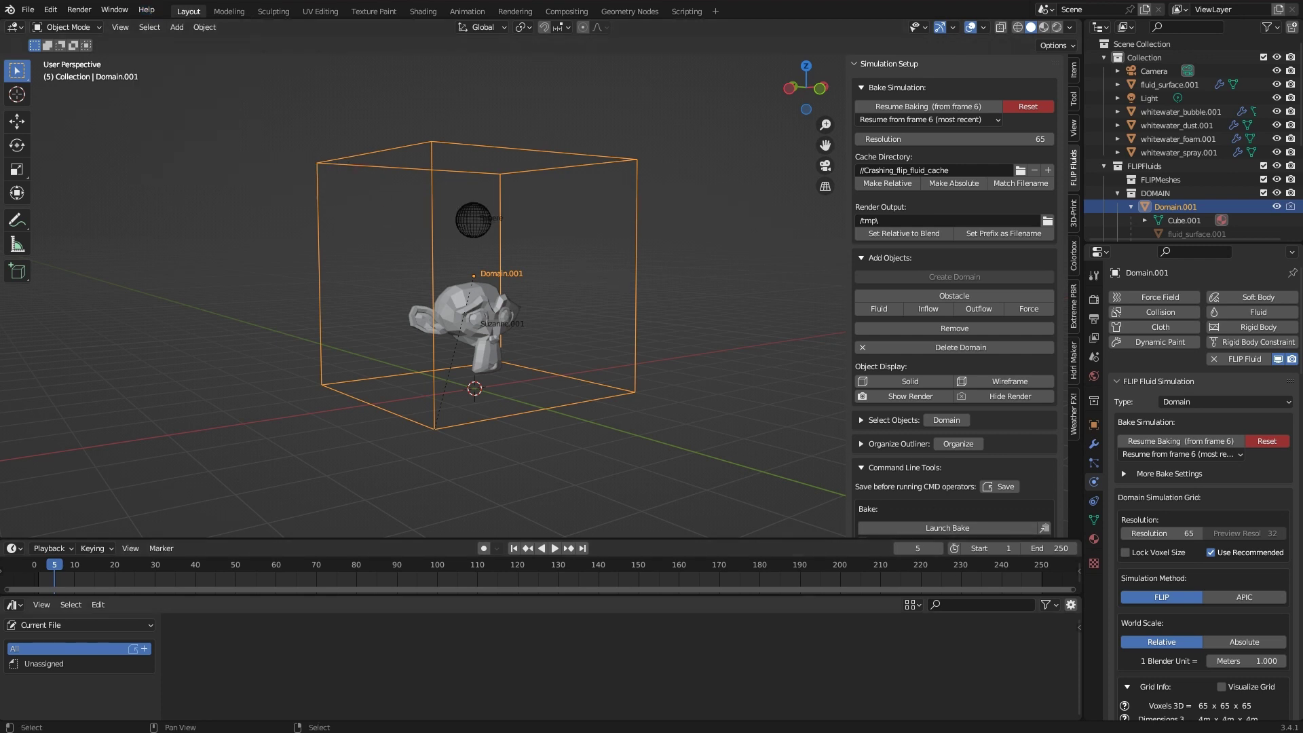
Paste the FLIP Fluids 1.6.1 system details into System information and make the box taller
key("alt+Tab")
left_click(460, 336)
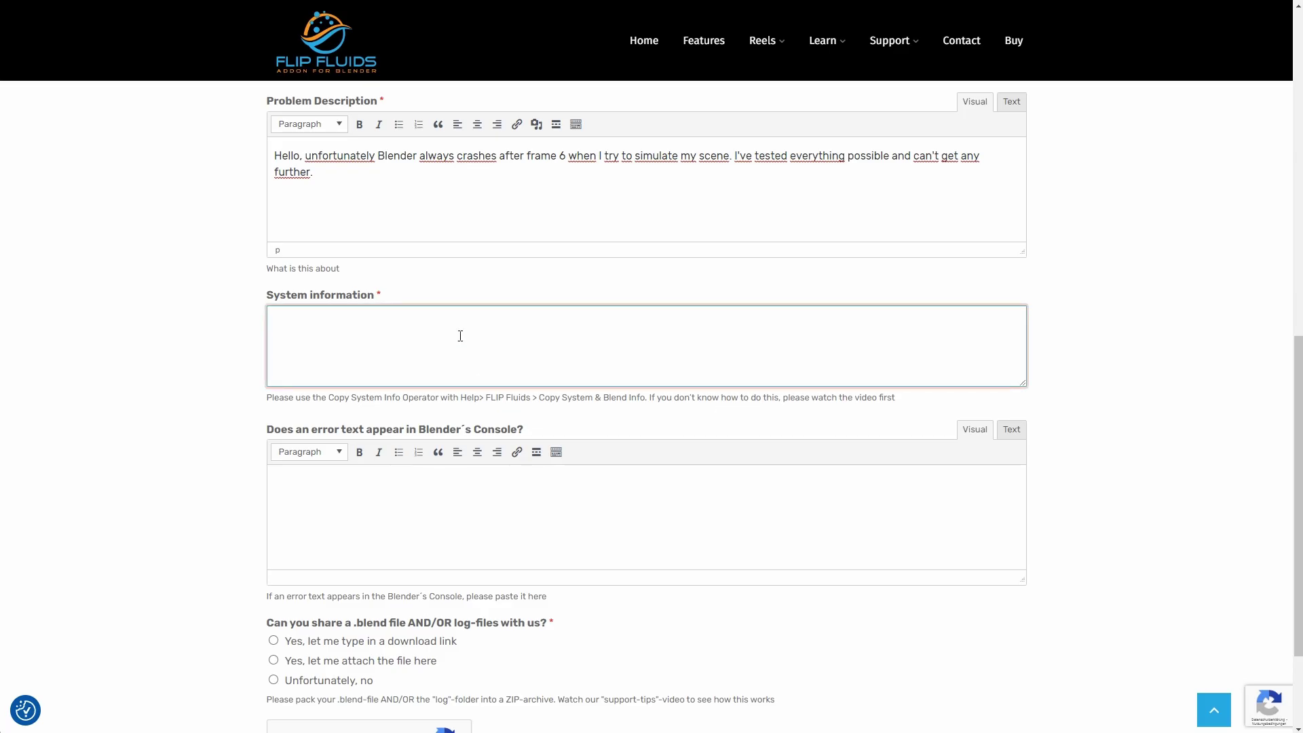
right_click(293, 333)
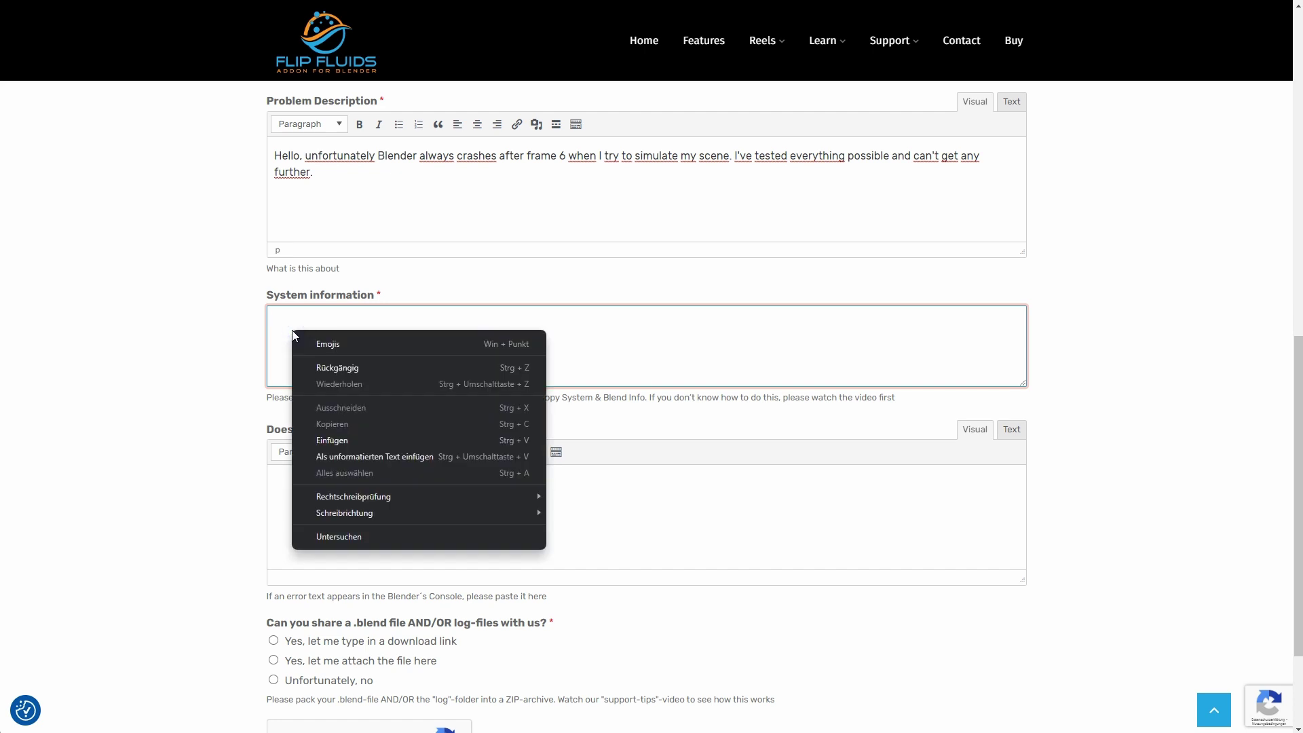
left_click(332, 440)
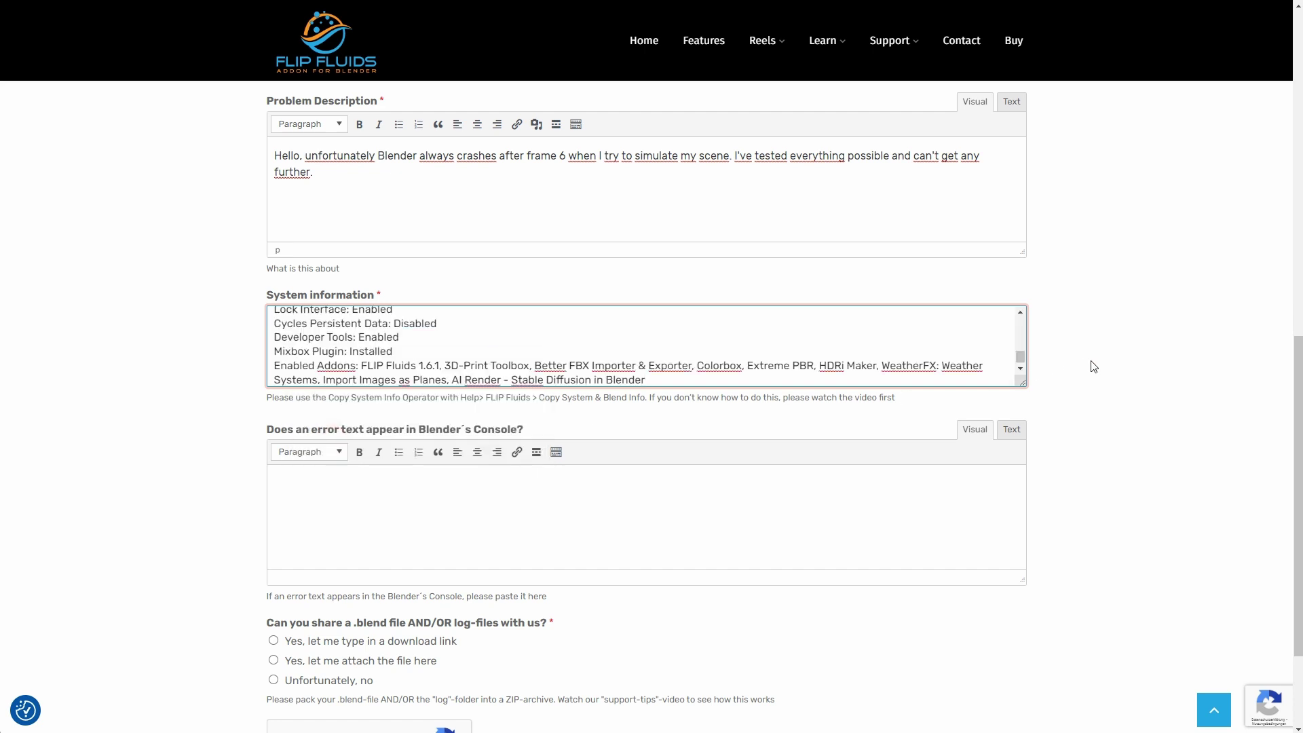
left_click_drag(1021, 382, 1023, 490)
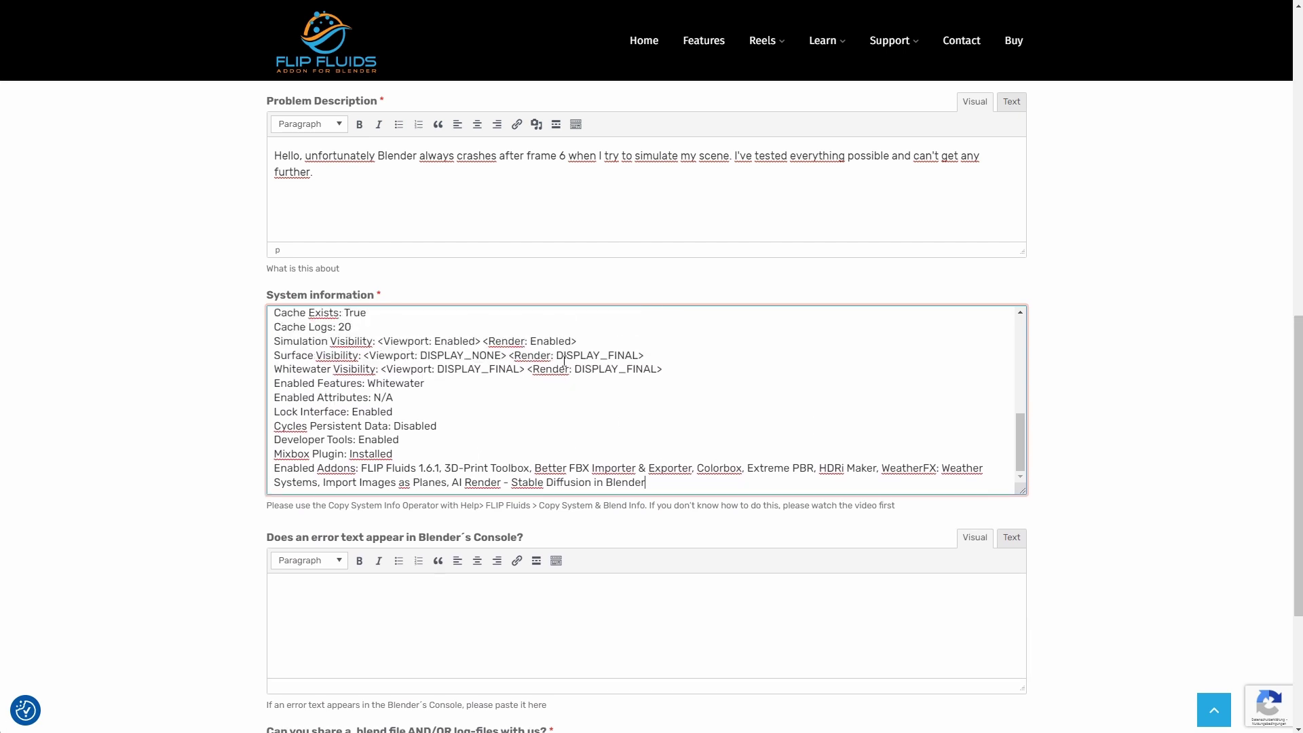
scroll(564, 360, "up", 10)
scroll(564, 360, "down", 10)
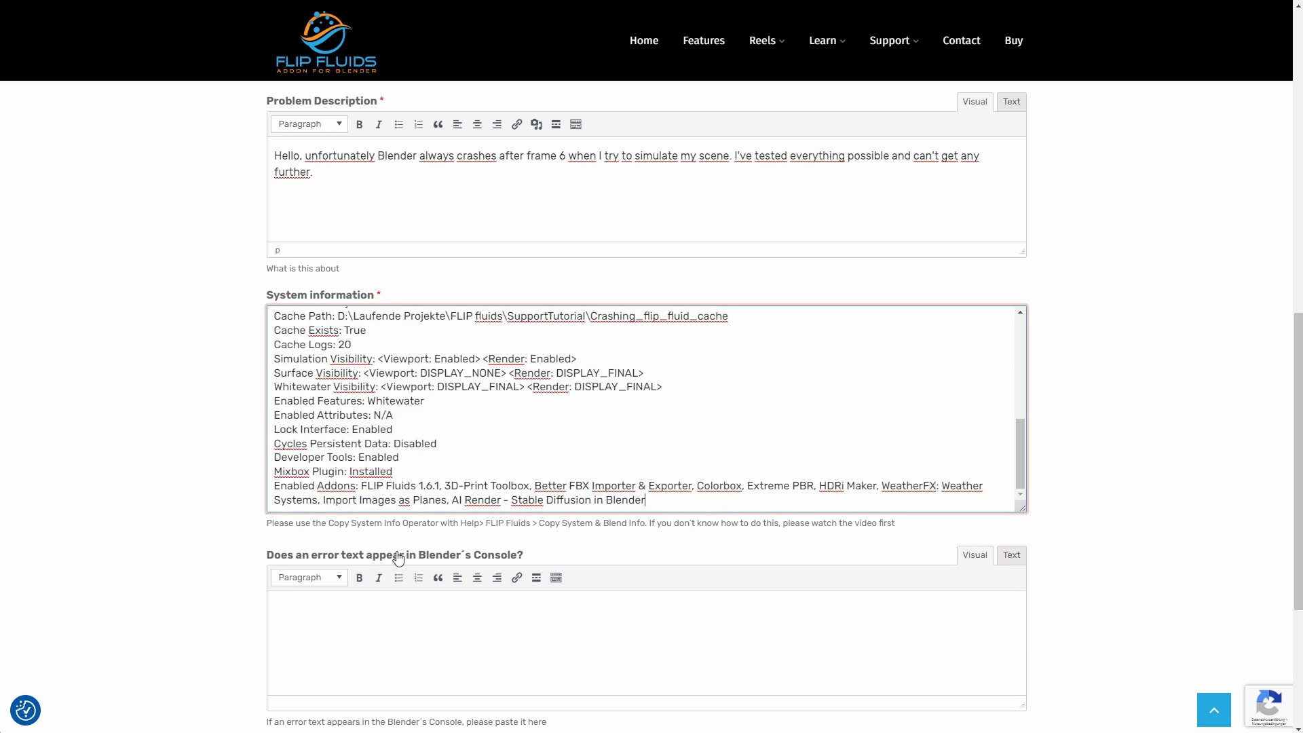
left_click(306, 608)
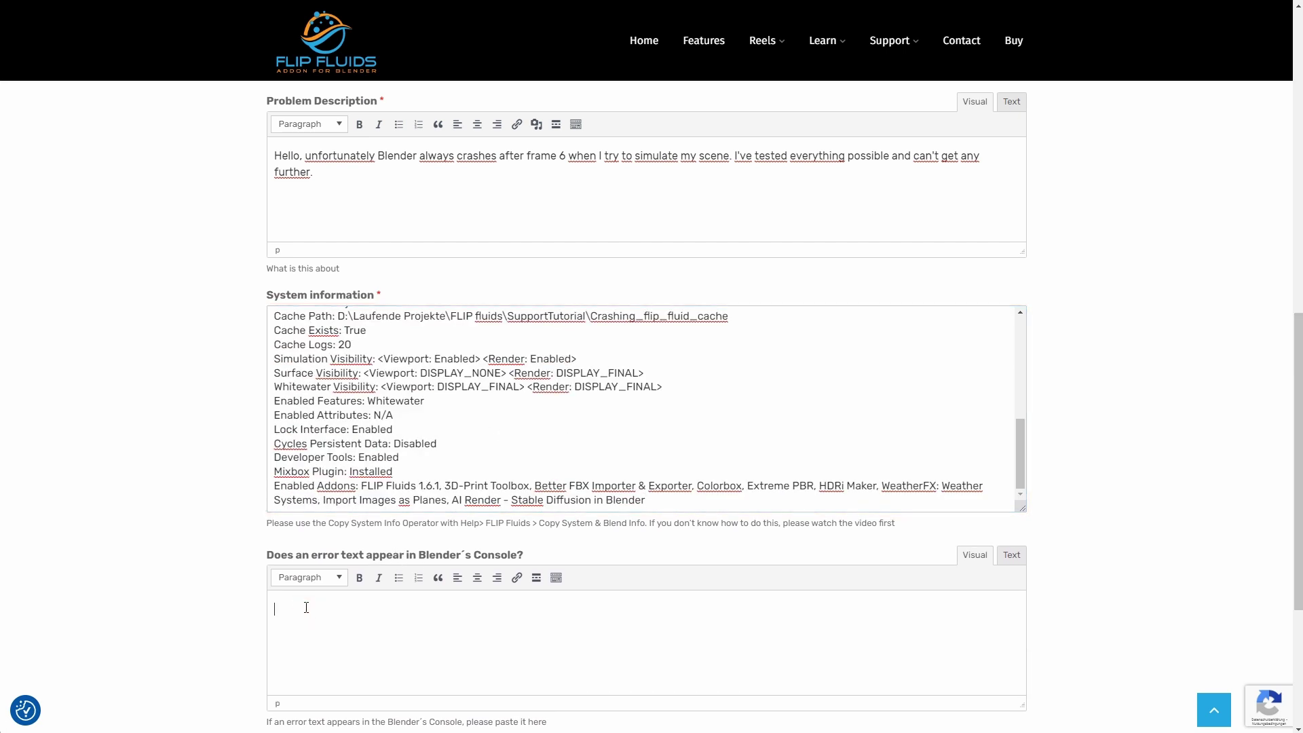
scroll(311, 585, "down", 4)
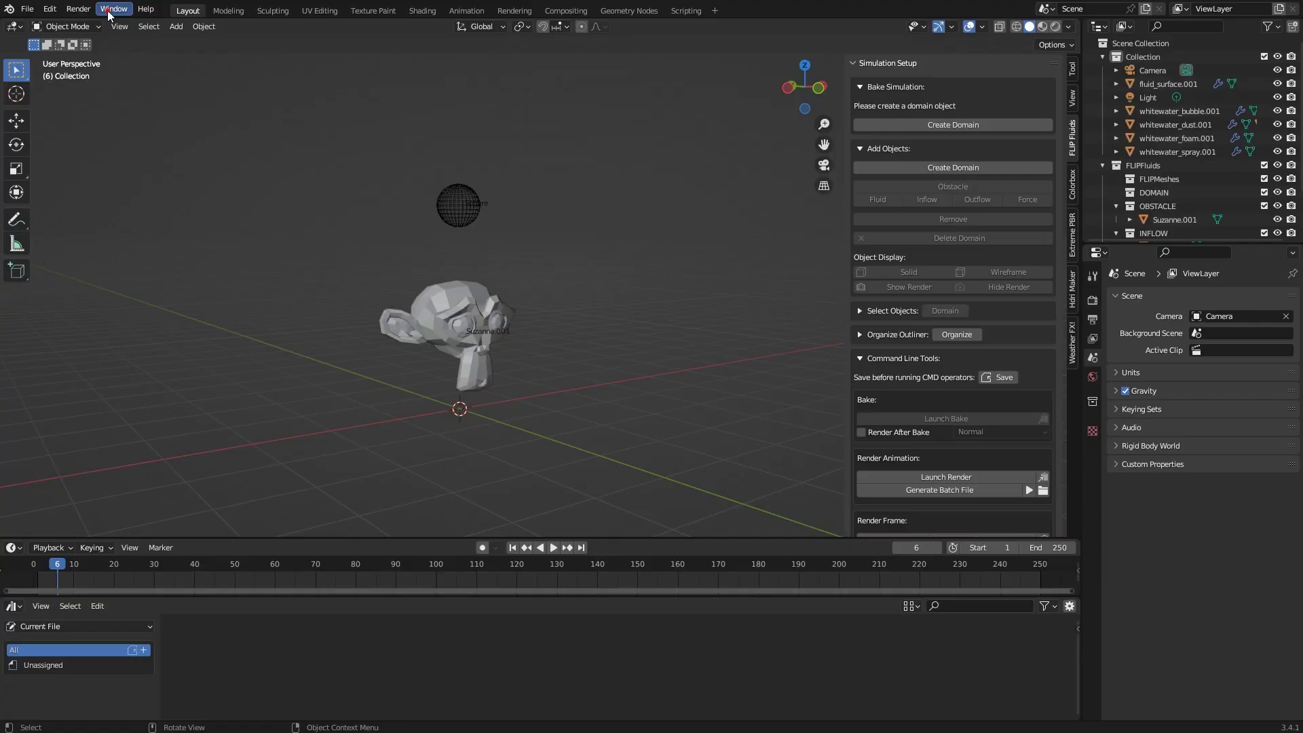
Copy the traceback ending in the FLIP_Fluids_domain KeyError from Blender's system console
left_click(114, 8)
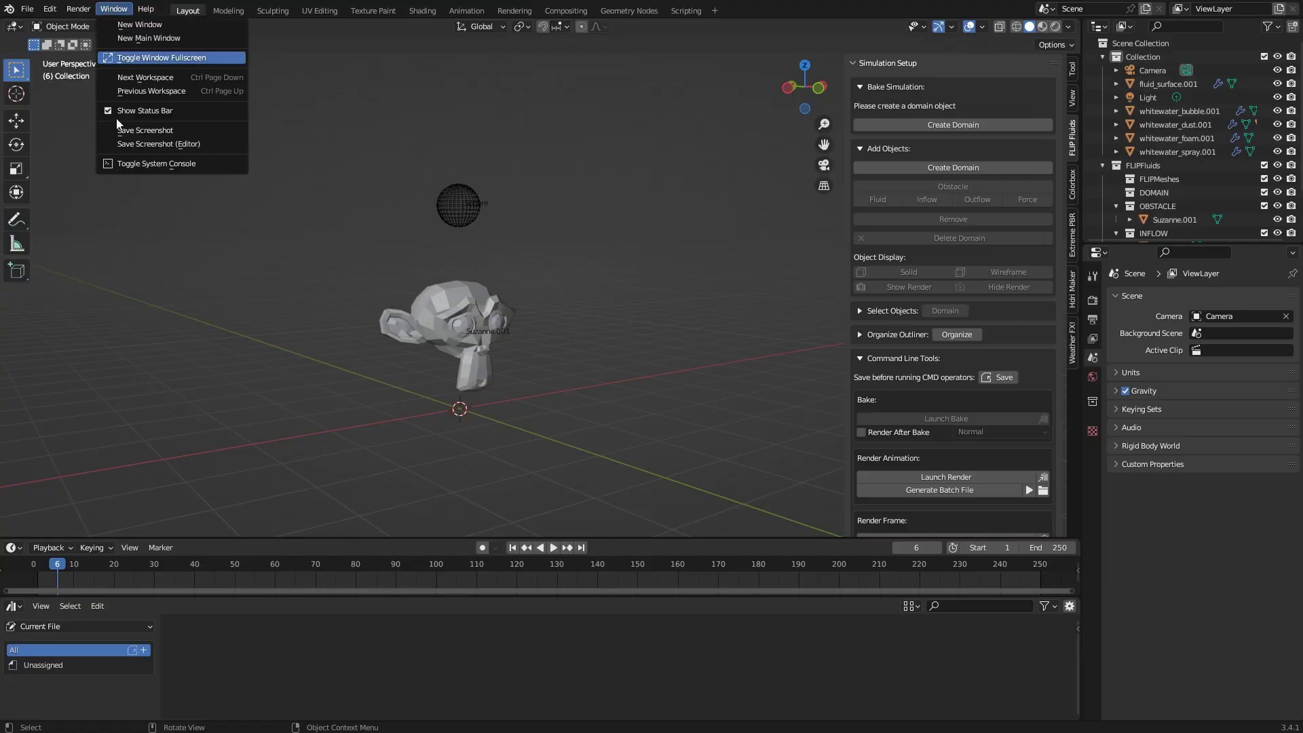
left_click(212, 166)
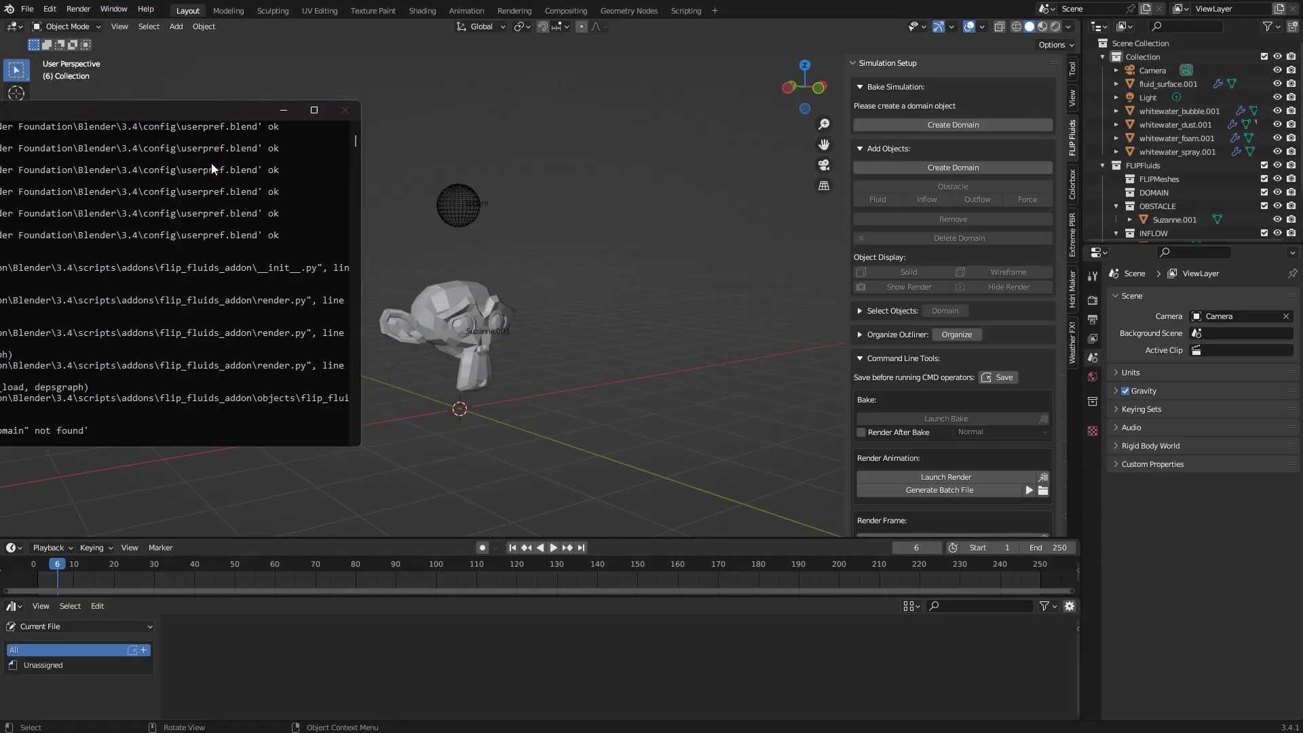
left_click_drag(160, 113, 567, 152)
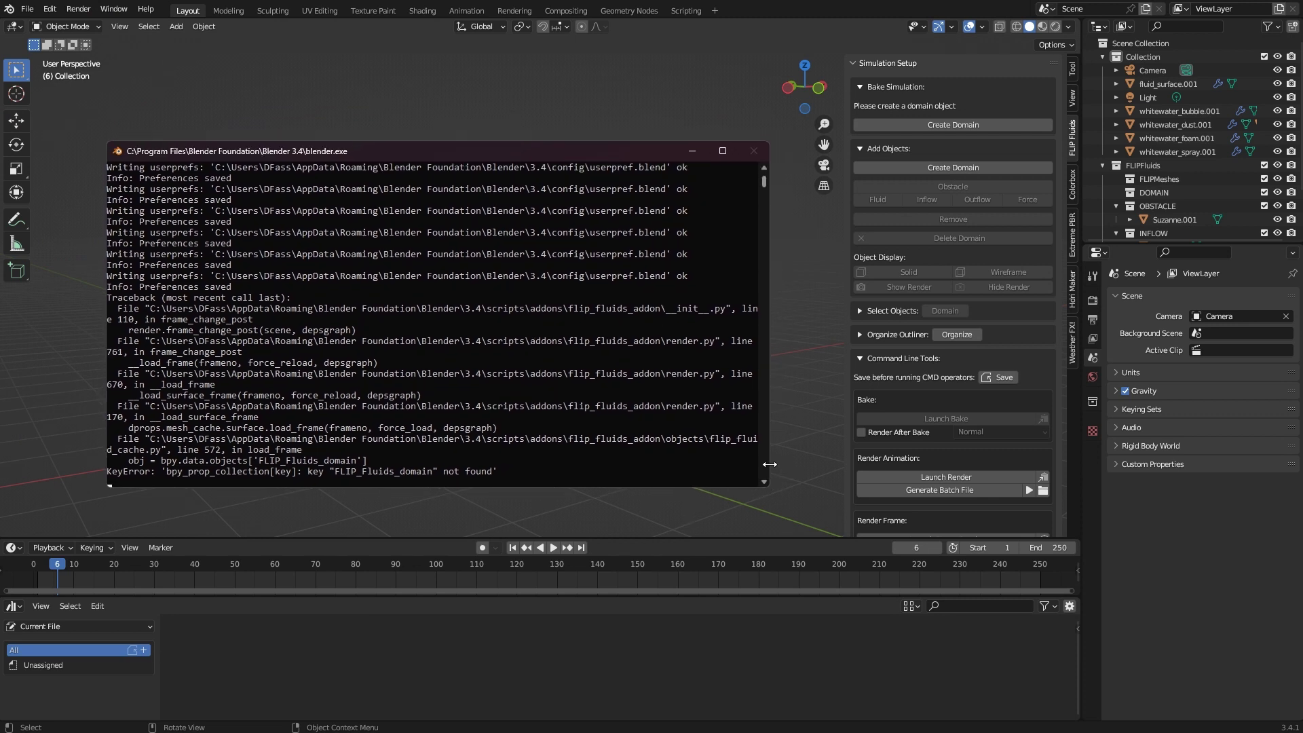
left_click_drag(770, 467, 1085, 452)
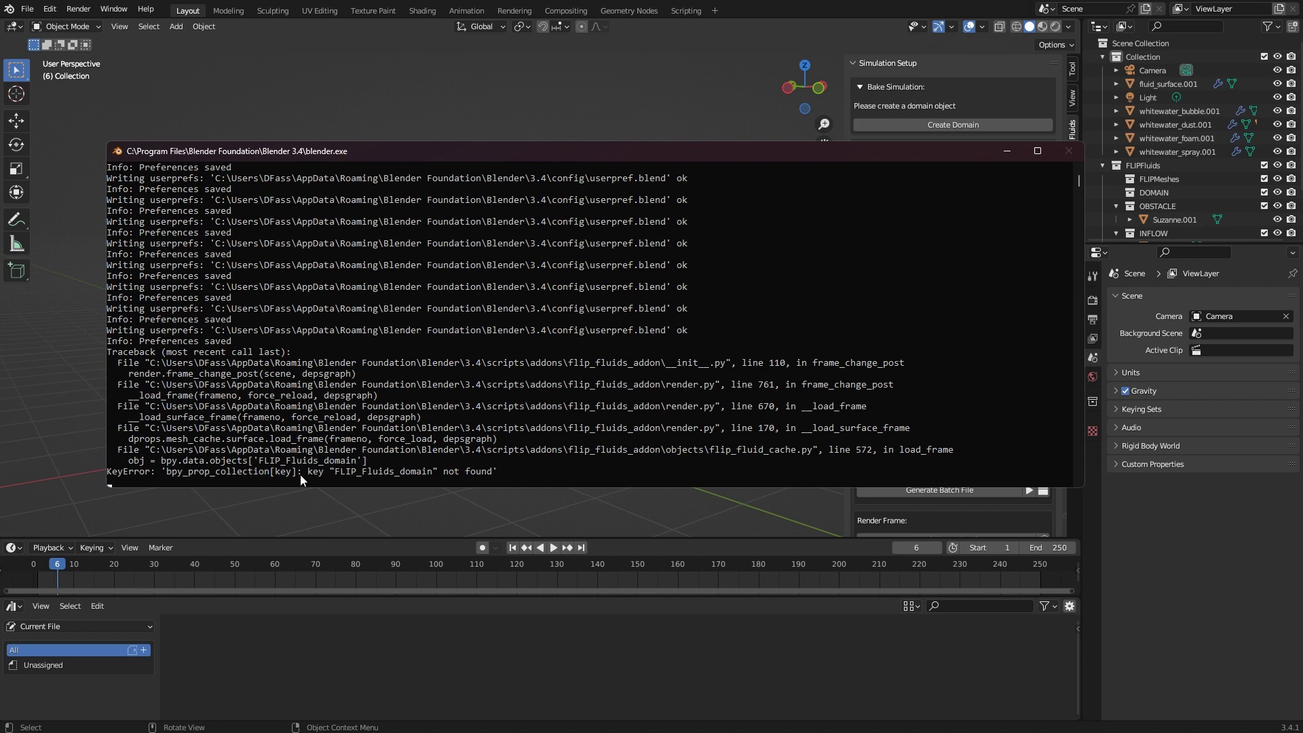
left_click(506, 473)
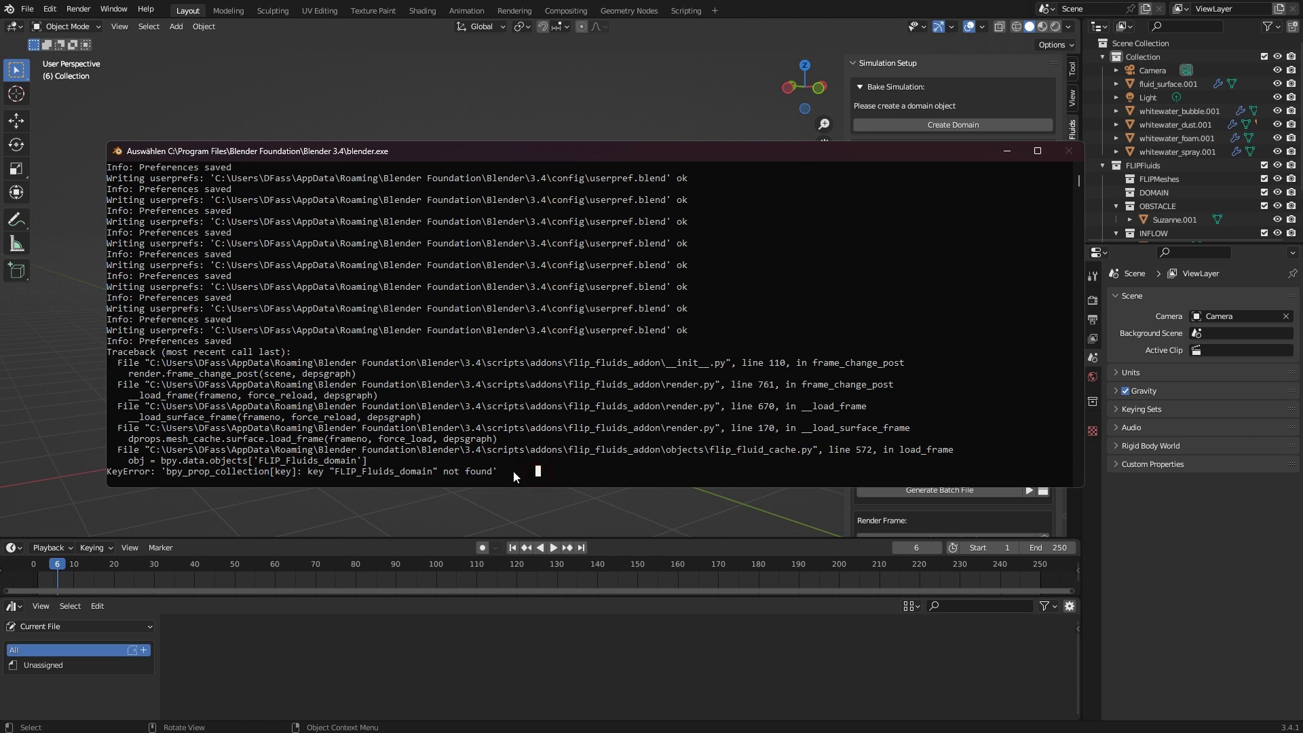
left_click_drag(508, 471, 109, 354)
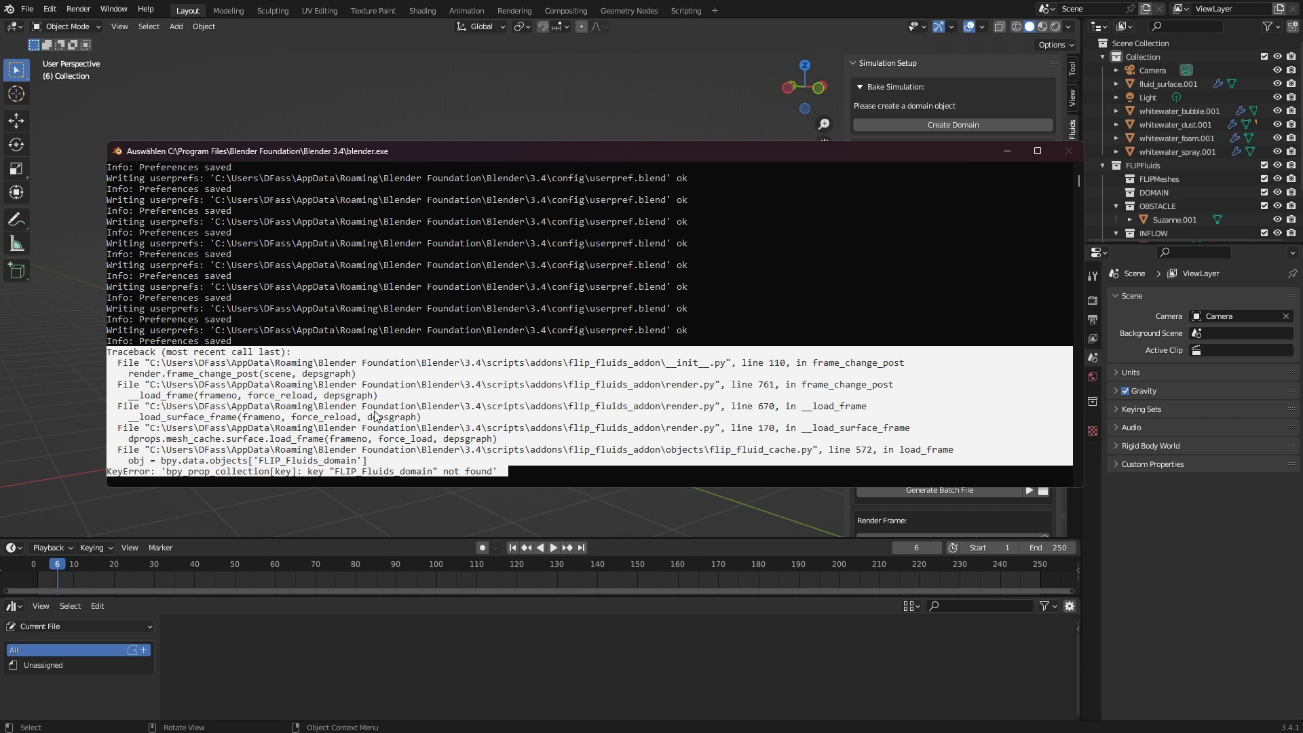
key("ctrl+c")
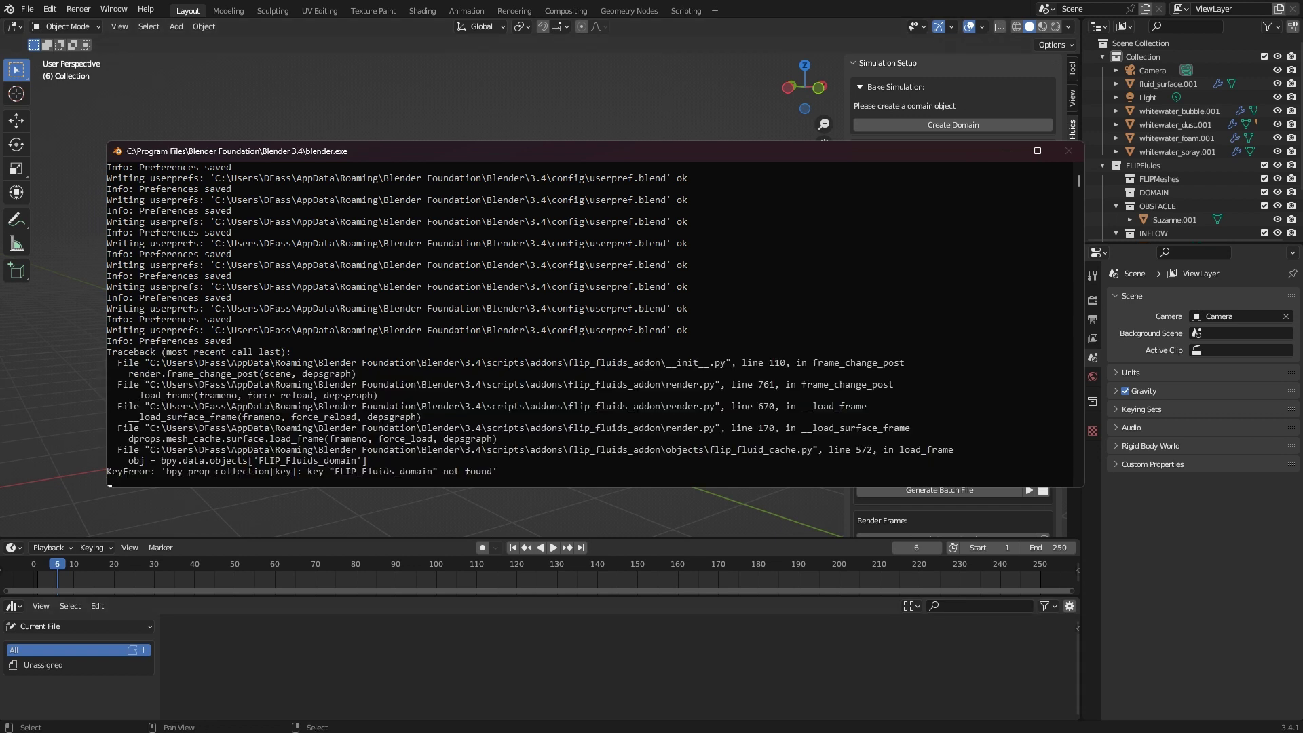
key("alt+Tab")
Paste the FLIP_Fluids_domain KeyError traceback into the console-error box and enlarge it
right_click(315, 427)
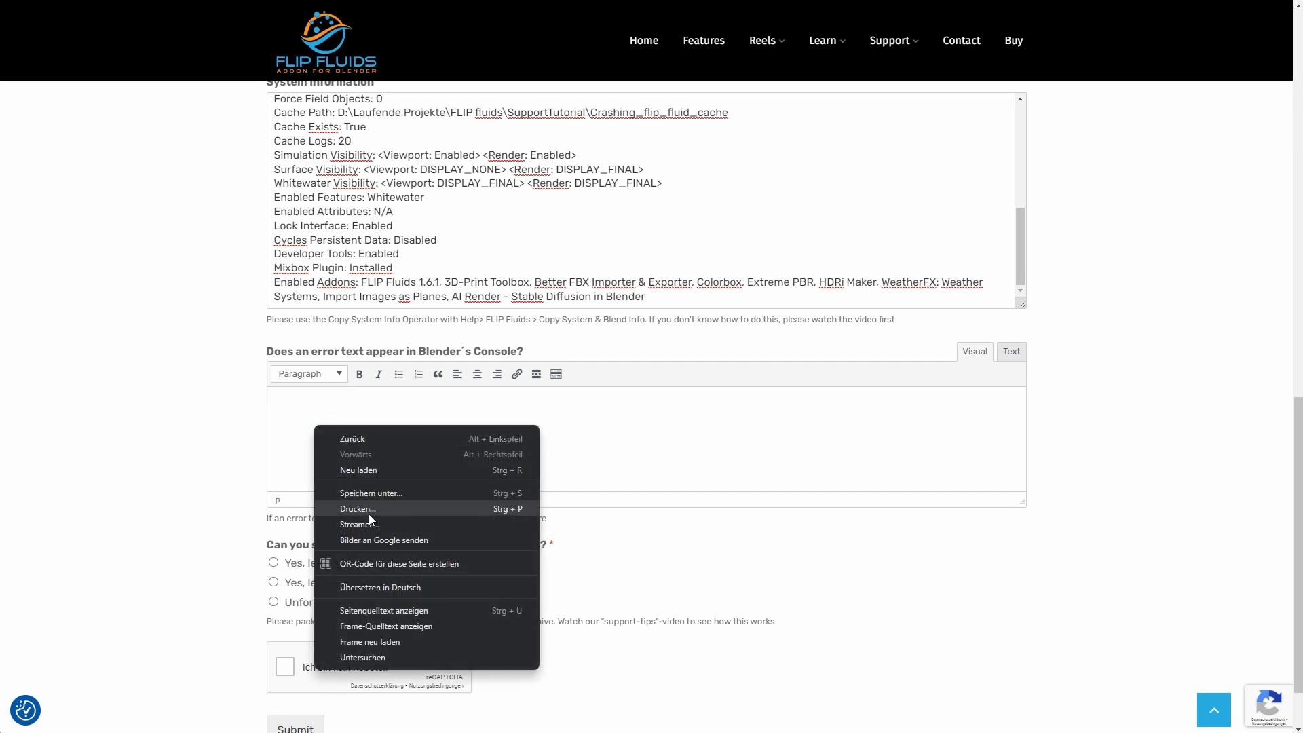
left_click(679, 437)
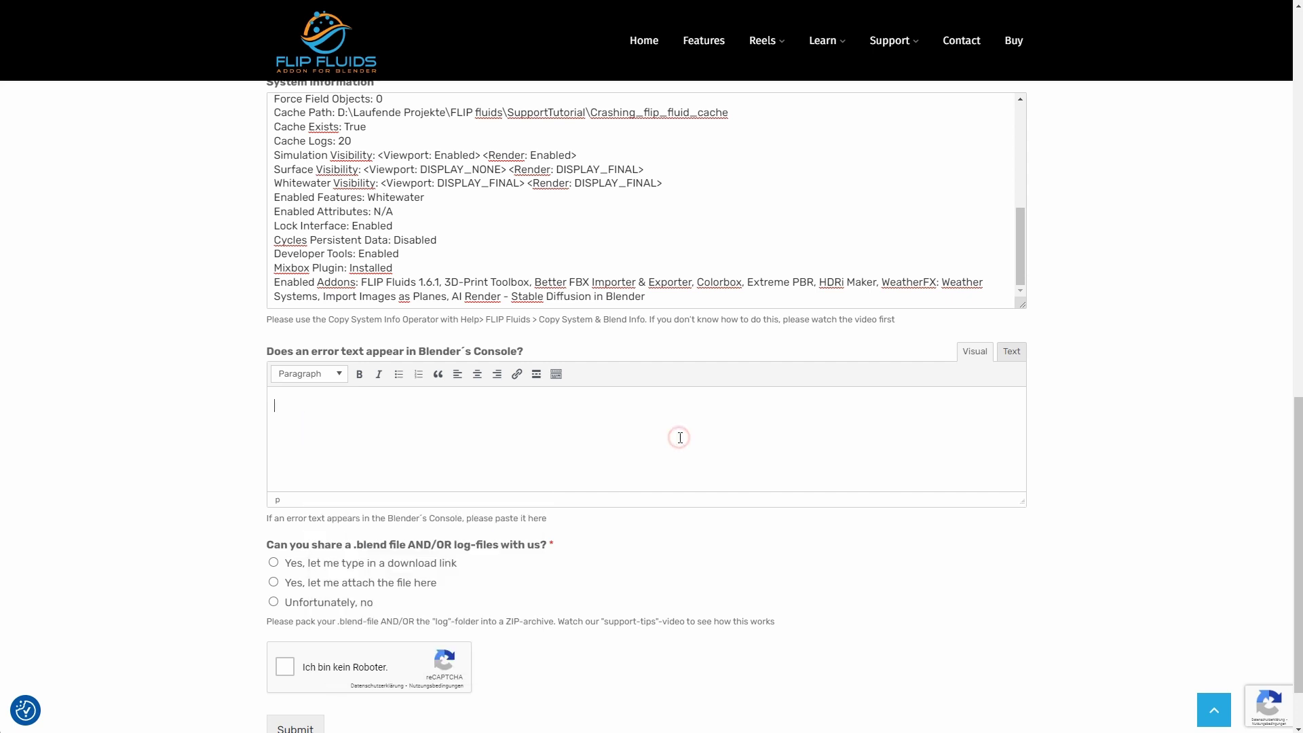
key("ctrl+v")
left_click_drag(1022, 503, 1038, 630)
scroll(975, 560, "down", 1)
scroll(978, 550, "down", 2)
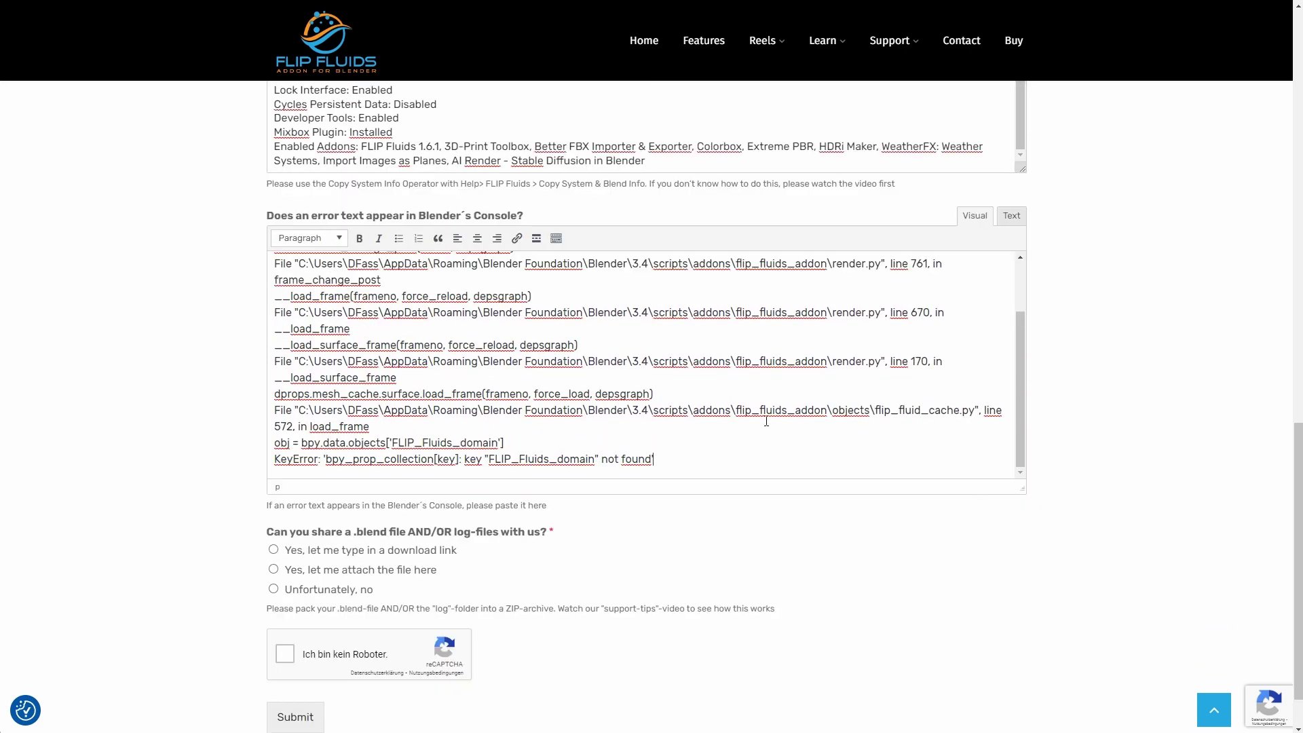
scroll(650, 394, "up", 3)
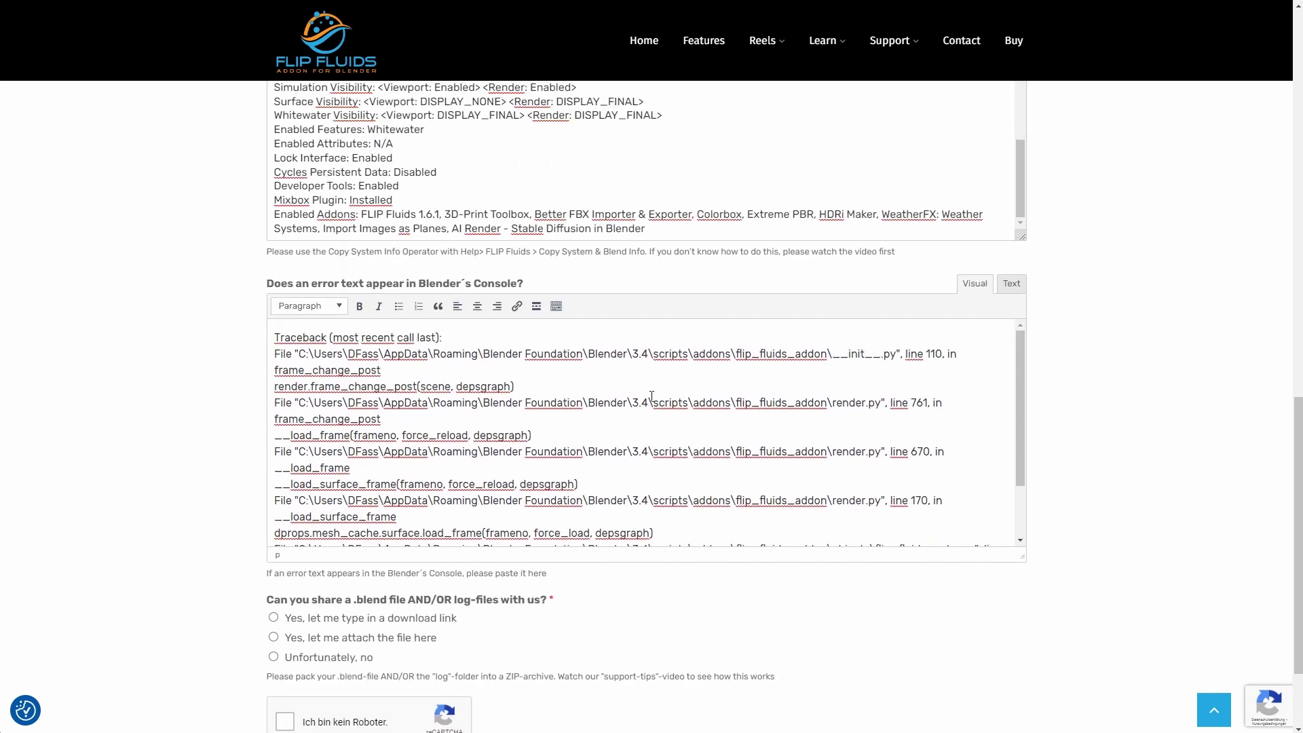
scroll(652, 397, "down", 2)
scroll(740, 459, "down", 1)
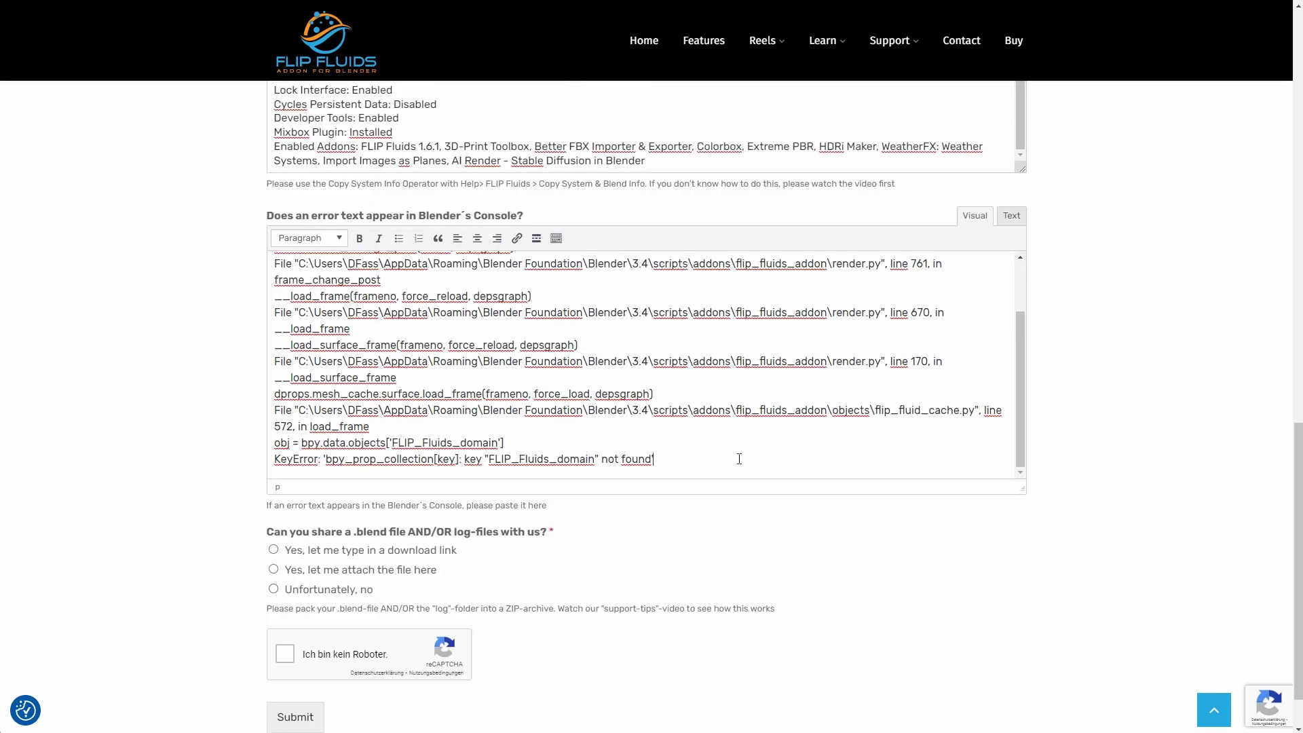
scroll(829, 547, "down", 1)
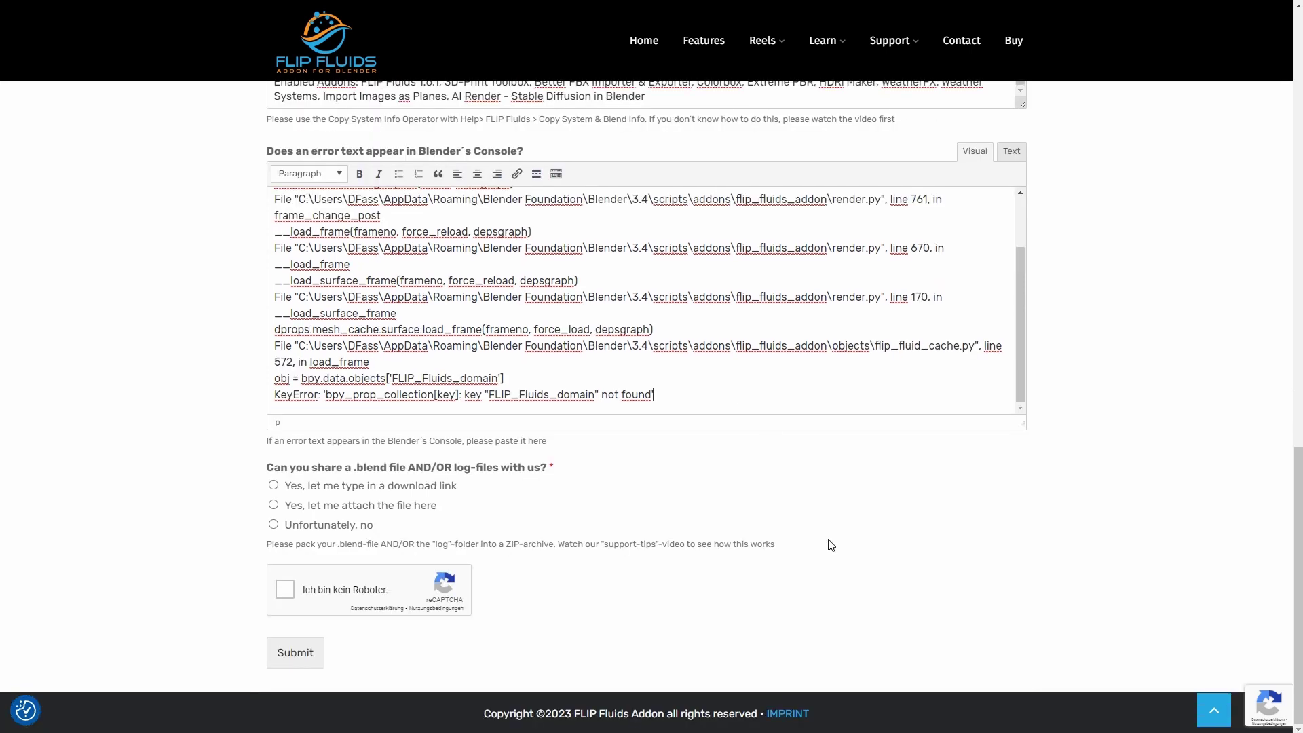
Attach Crashing_helpme.zip from the SupportTutorial folder to File Upload and tick reCAPTCHA
left_click(273, 484)
left_click(313, 590)
type("http.......")
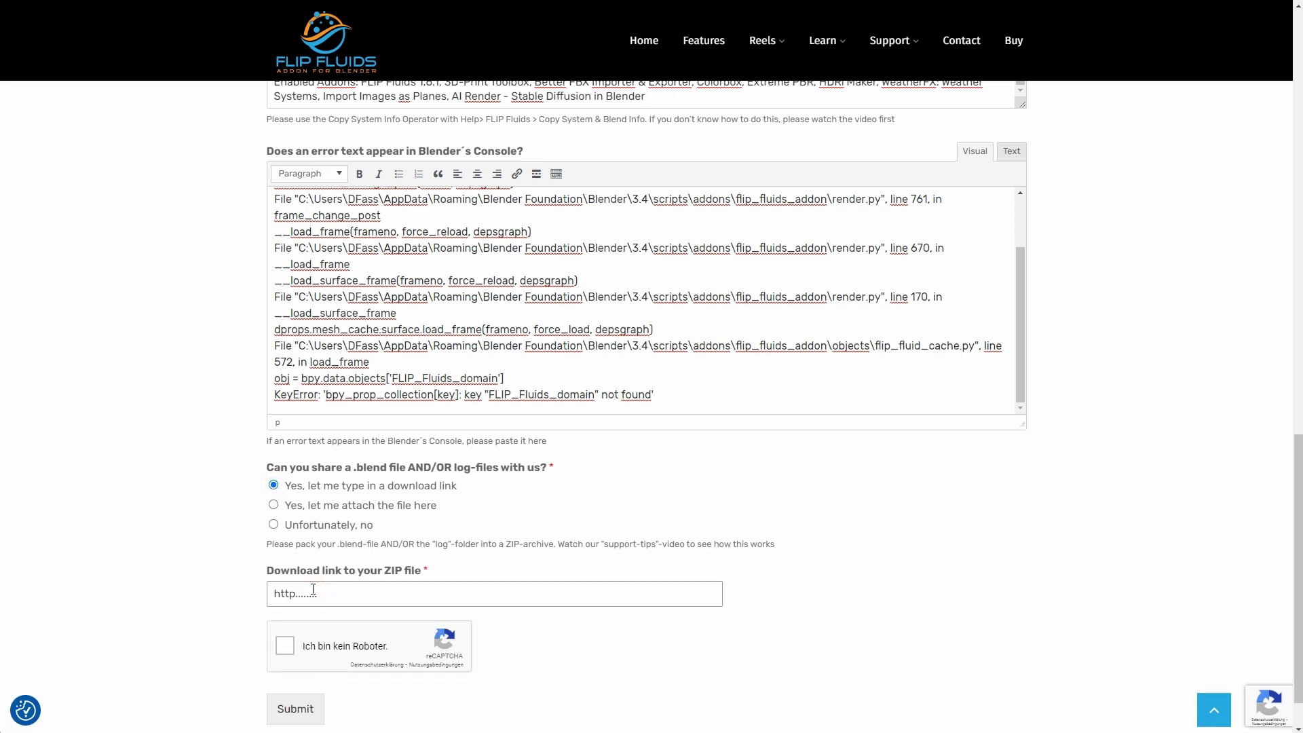
left_click(273, 505)
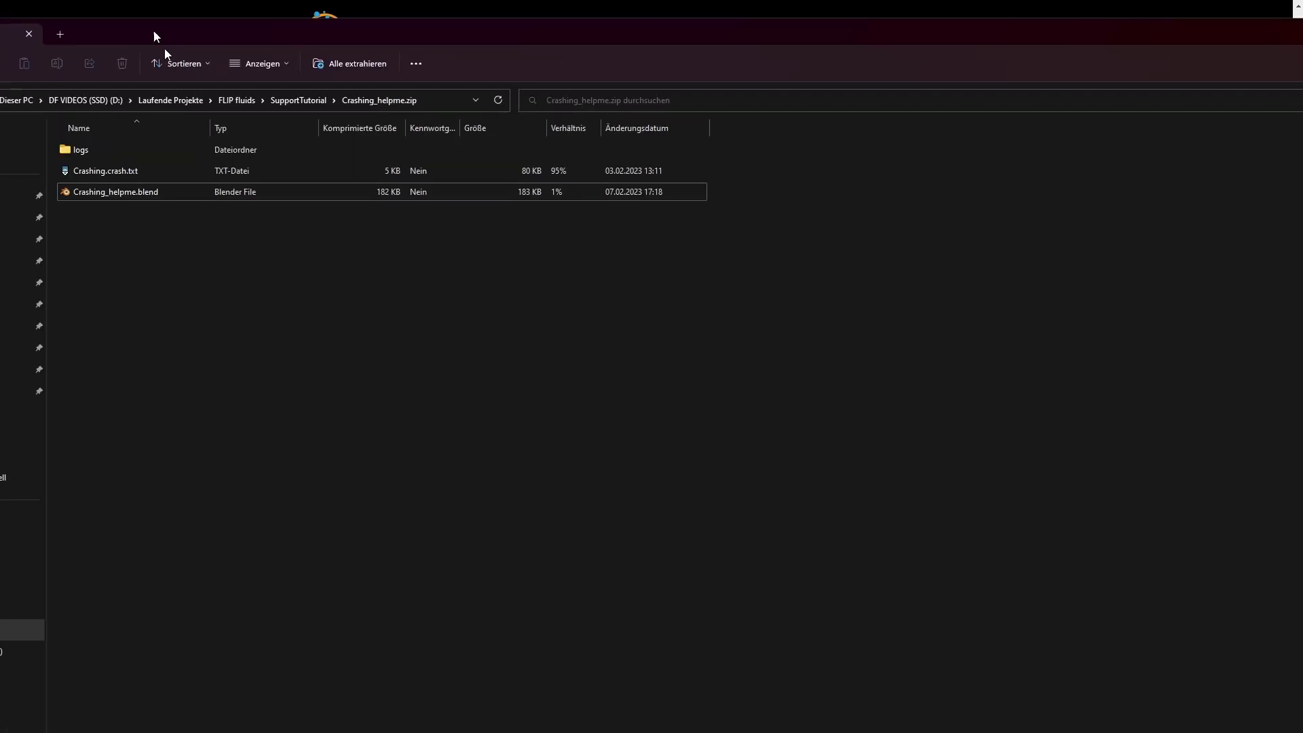
left_click_drag(156, 37, 797, 253)
left_click(928, 317)
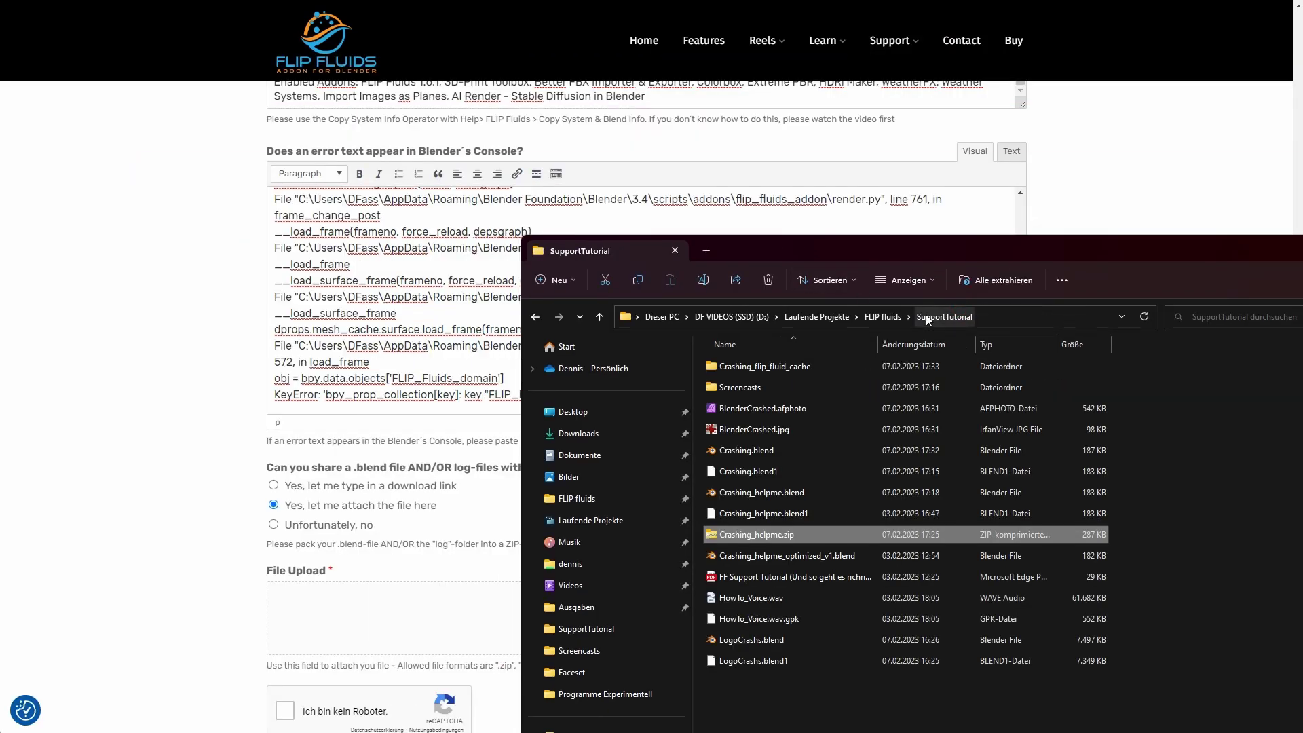
left_click_drag(760, 535, 392, 608)
scroll(163, 622, "down", 3)
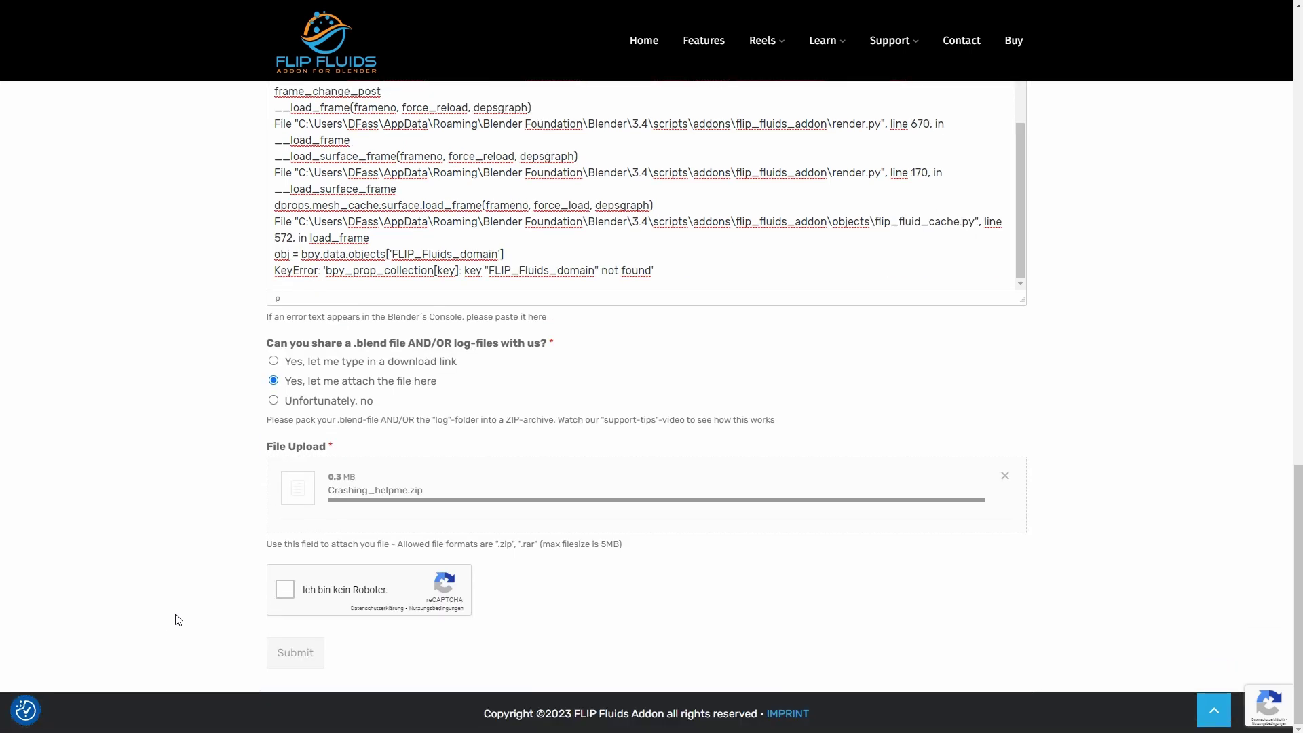
left_click(285, 589)
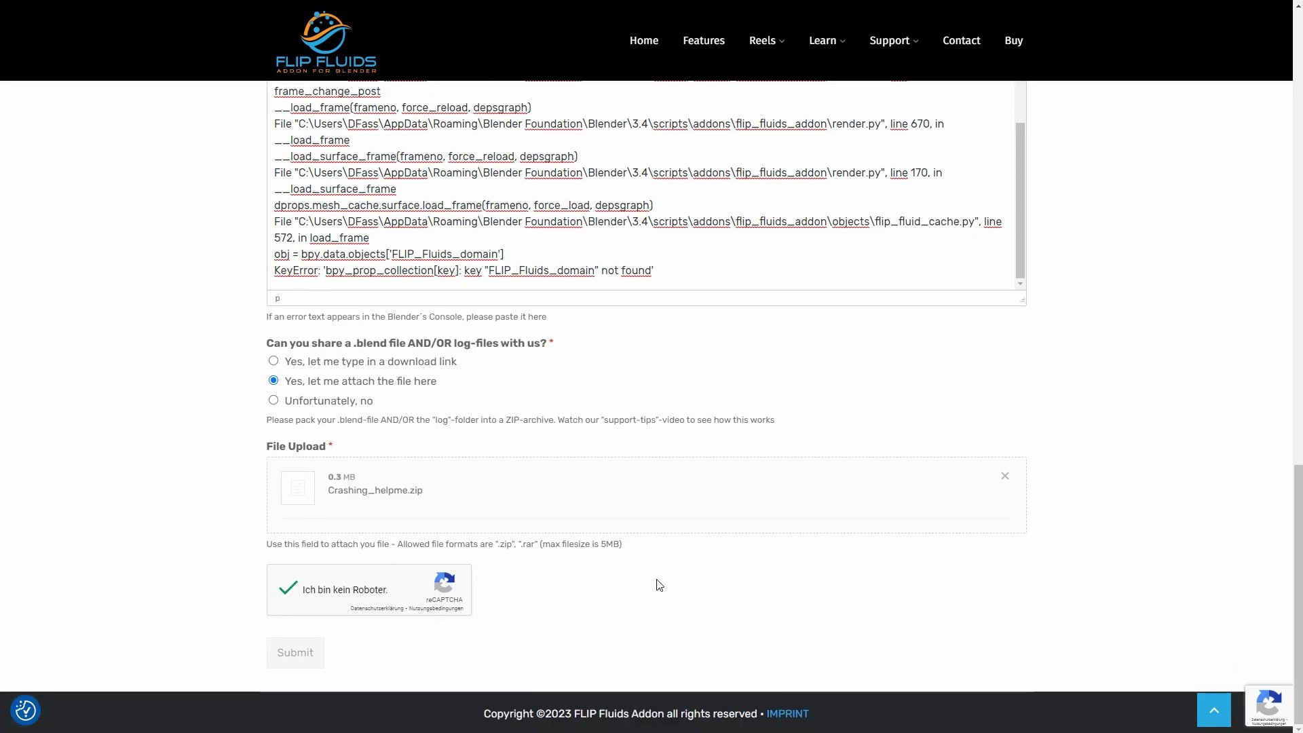
Submit the completed FLIP Fluids support form
left_click(302, 659)
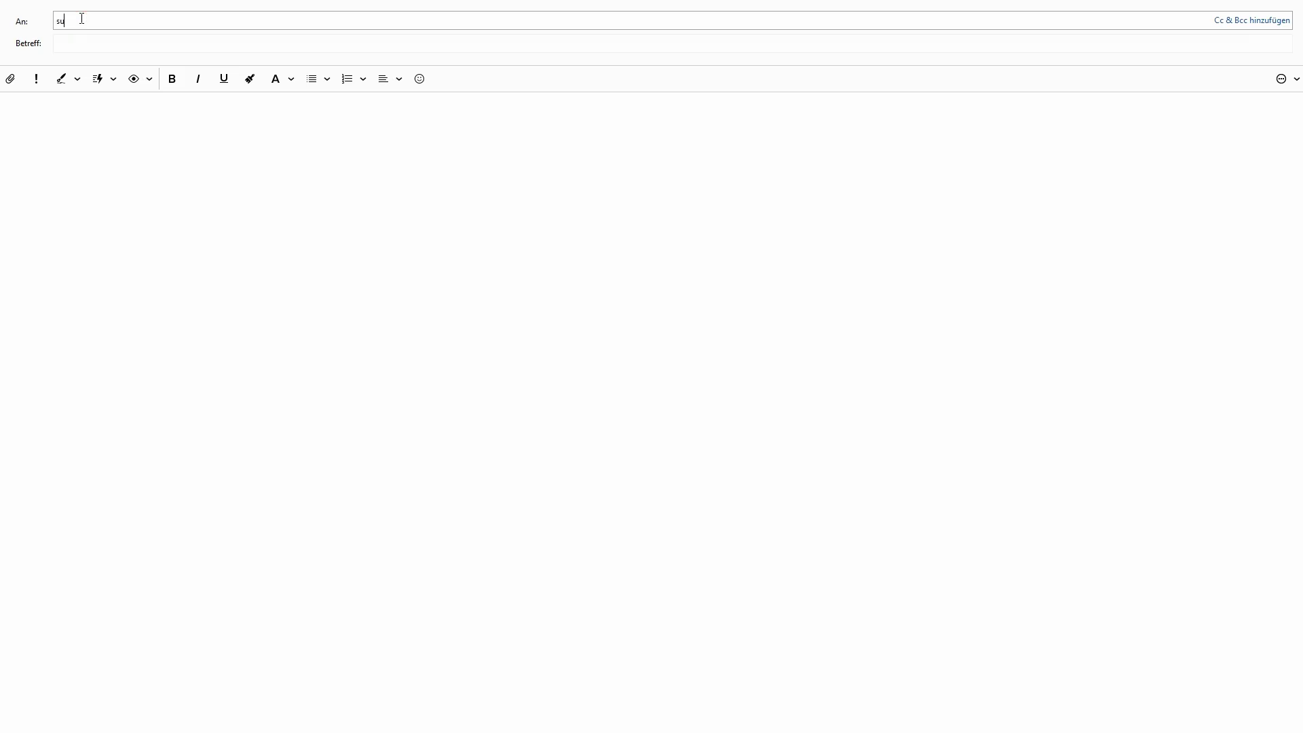
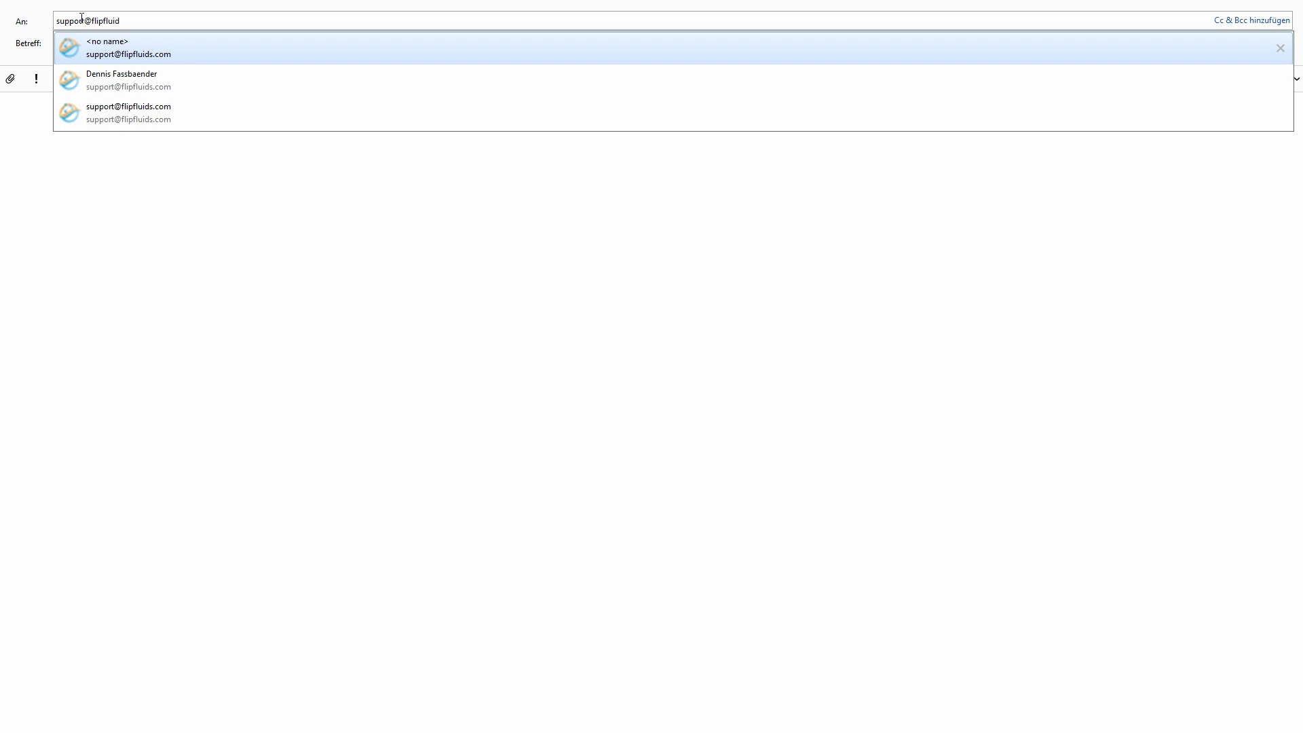
Address the email to FLIP Fluids support, subject 'The simulation crashes', stating Blender crashes at frame 6
left_click(75, 45)
type("The s")
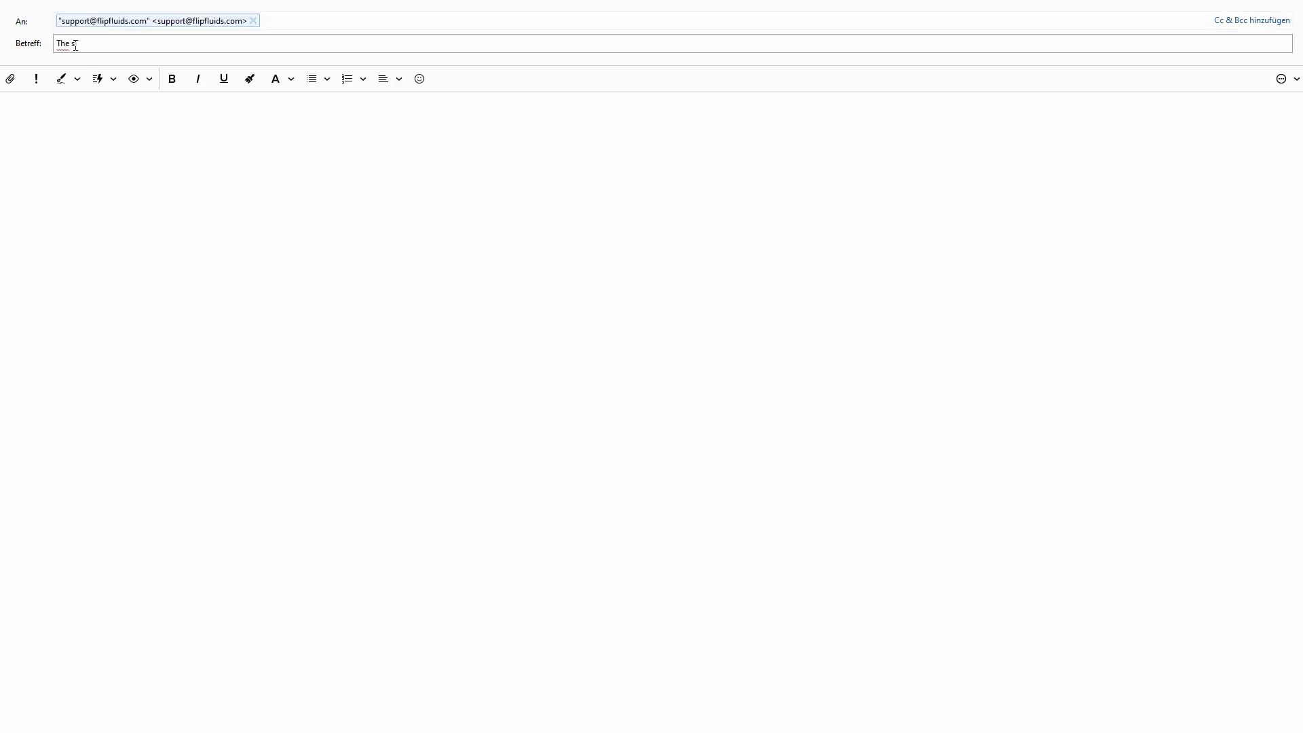
type("imulation crashes")
left_click(48, 126)
type("Hello support team.")
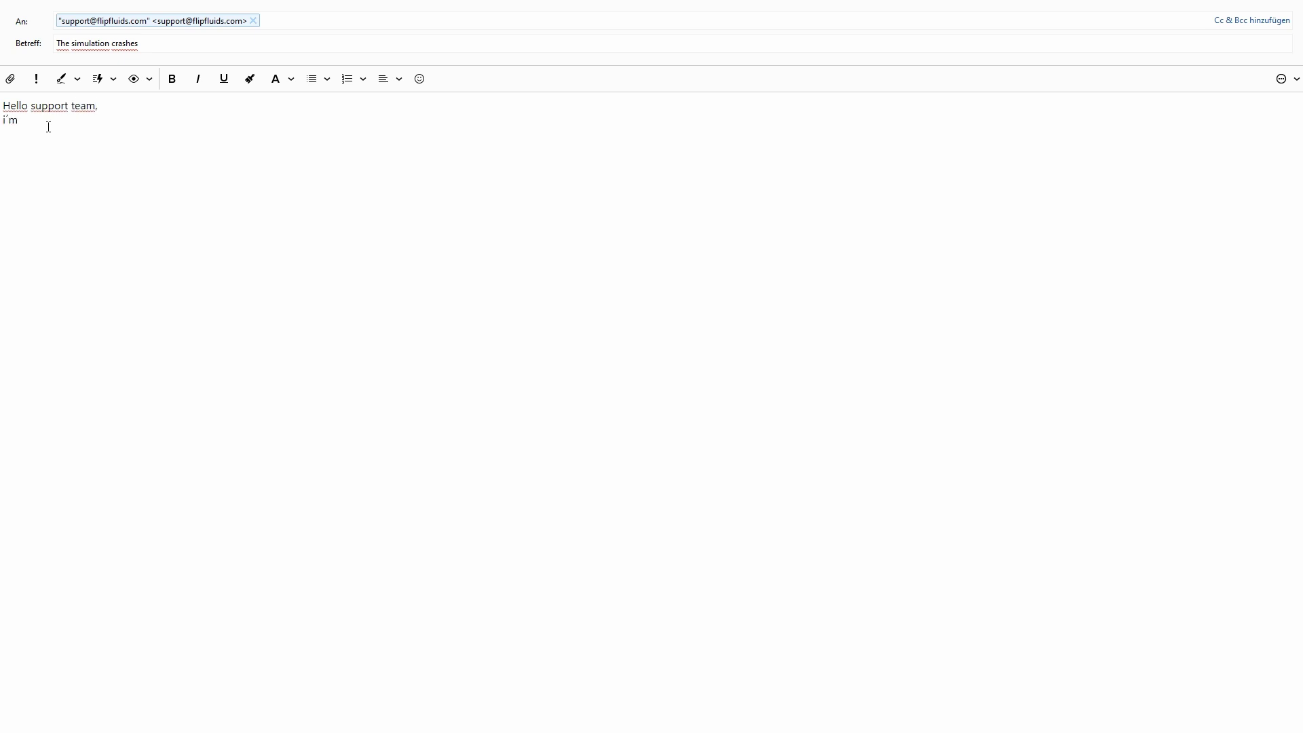
type("tly having the problem that Blender always crashes when the simulator is at frame 6.")
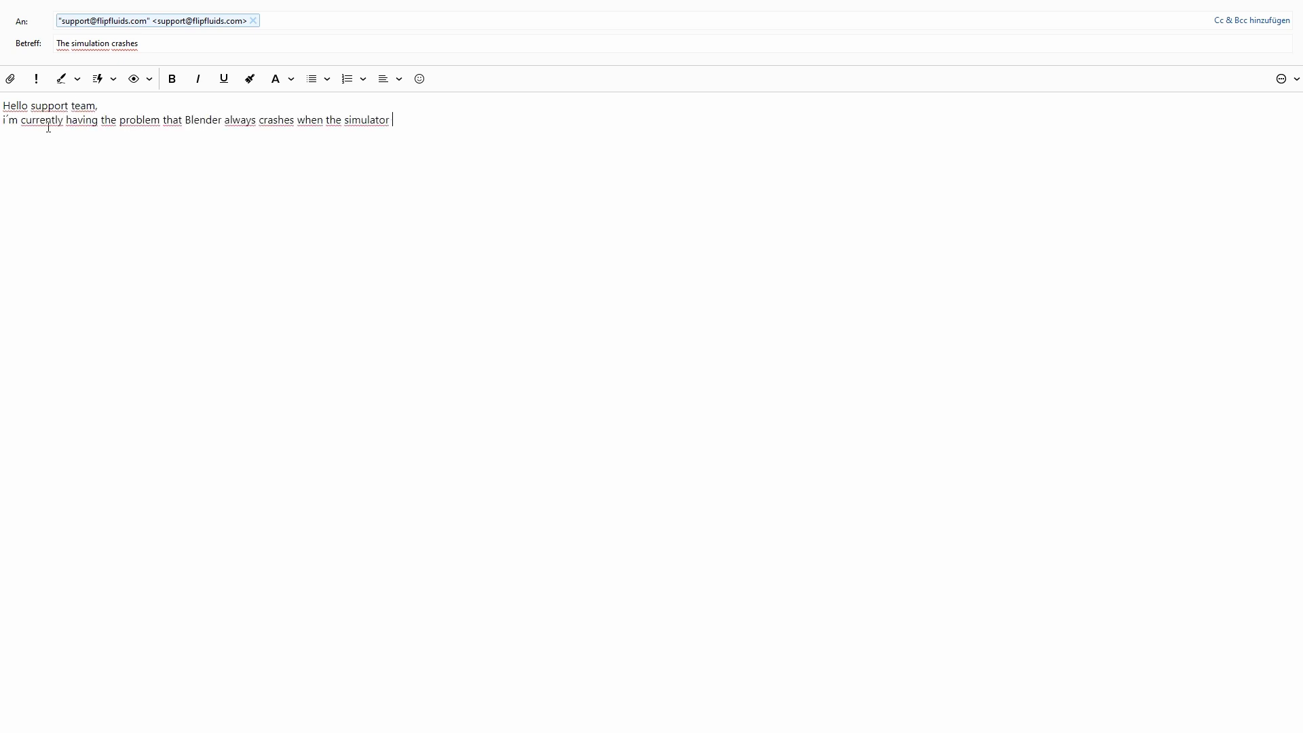
Bold 'frame 6' and 'crashes', then add that everything was tried and introduce the system information
left_click_drag(415, 120, 451, 120)
key("ctrl+b")
double_click(276, 120)
key("ctrl+b")
left_click(493, 129)
type("I´ve tryed everything")
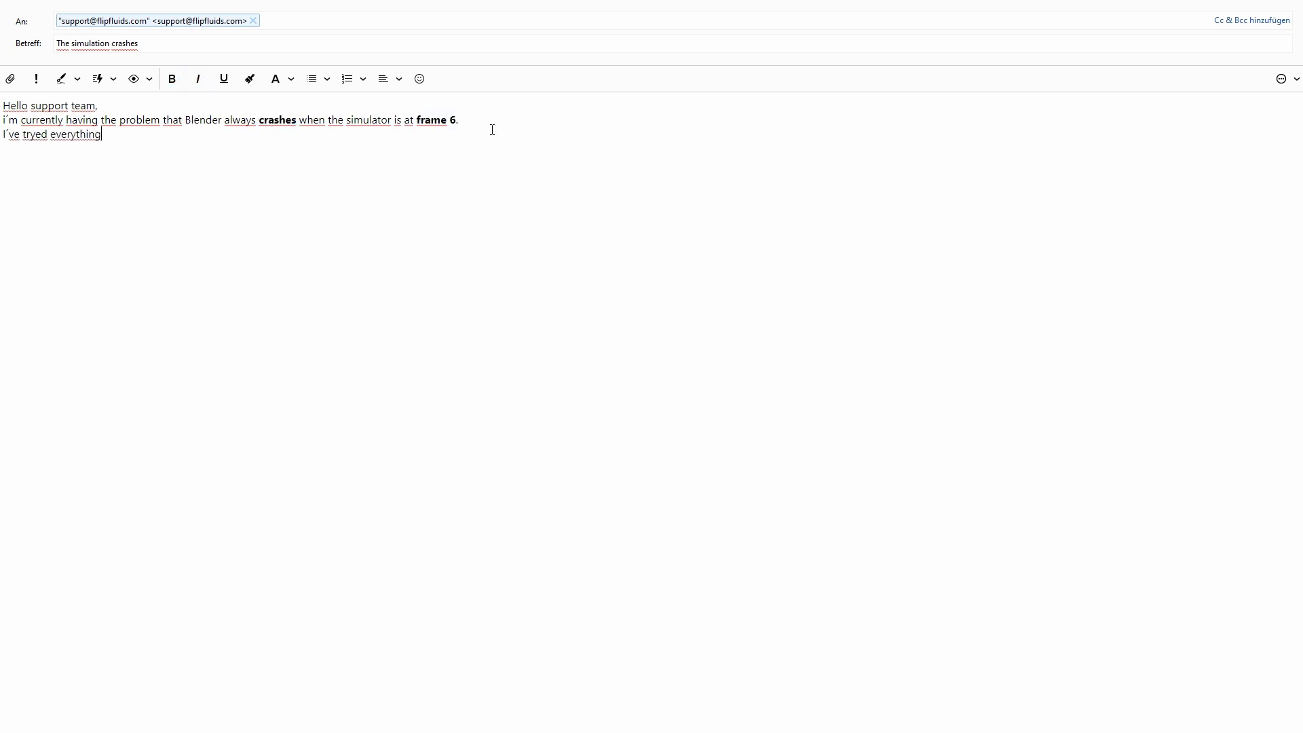
type(", but i just can´t get the problem under control :(.")
key("Return")
key("Return")
type("Can you helo")
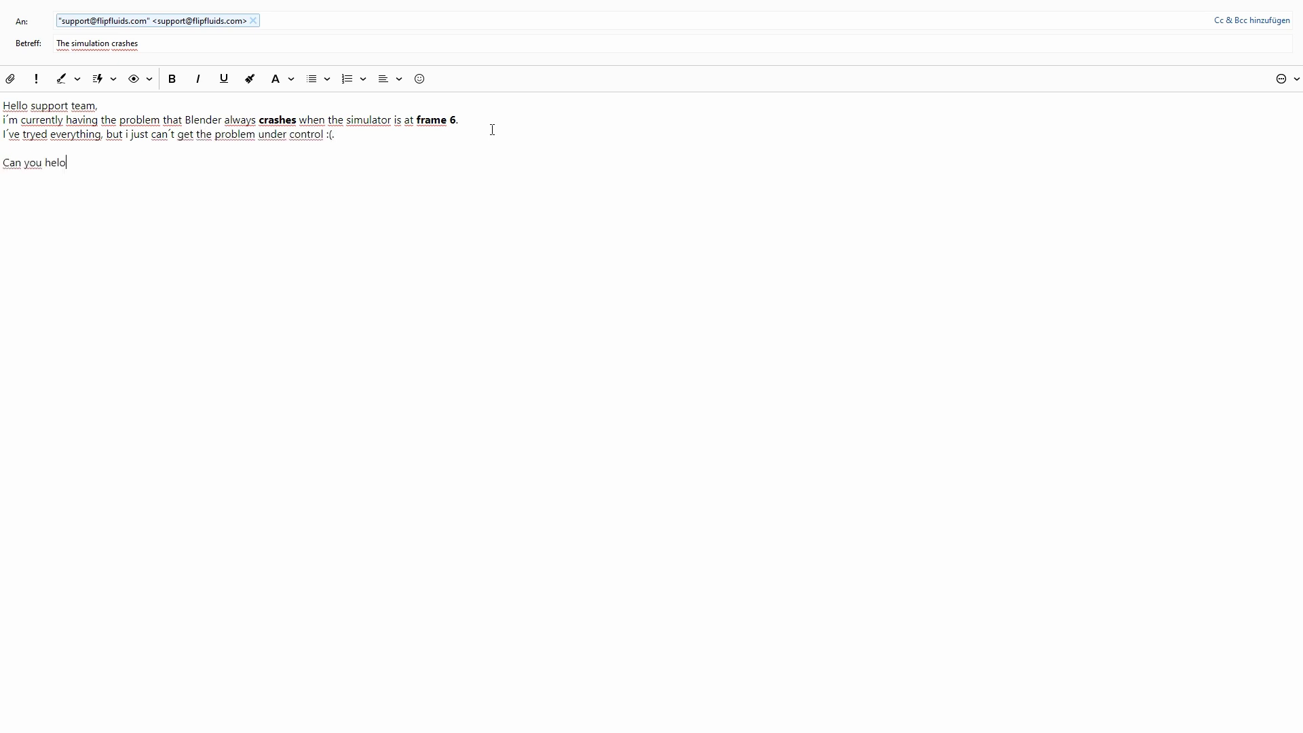
type("ere is my system information:")
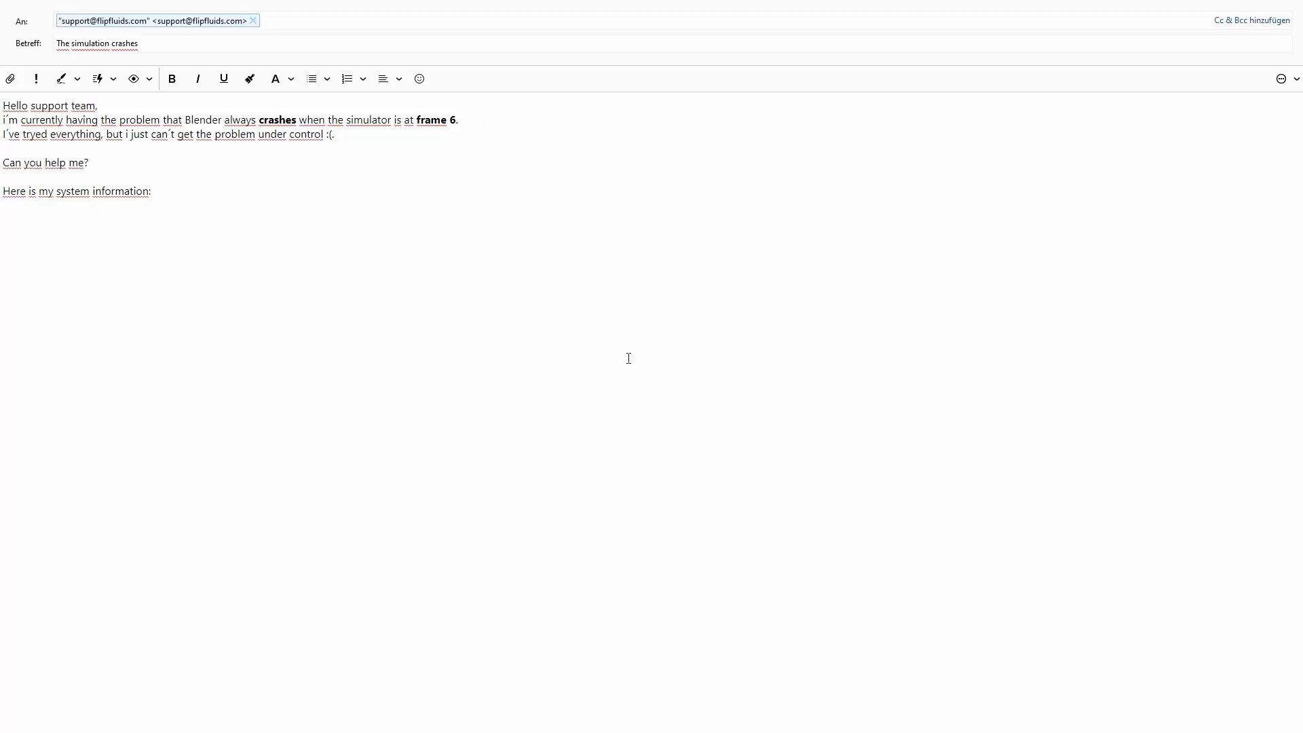
Copy the FLIP Fluids System & Blend Info from Blender's Help menu
left_click(145, 11)
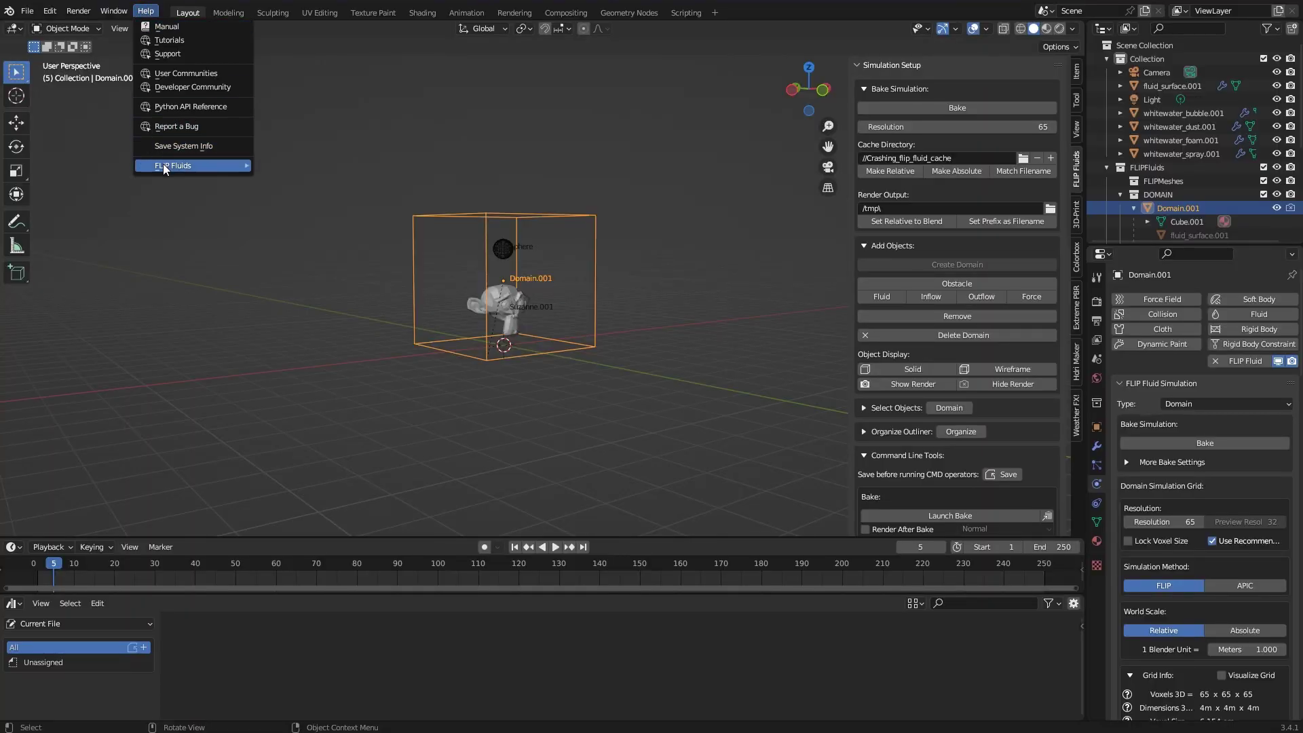
mouse_move(163, 165)
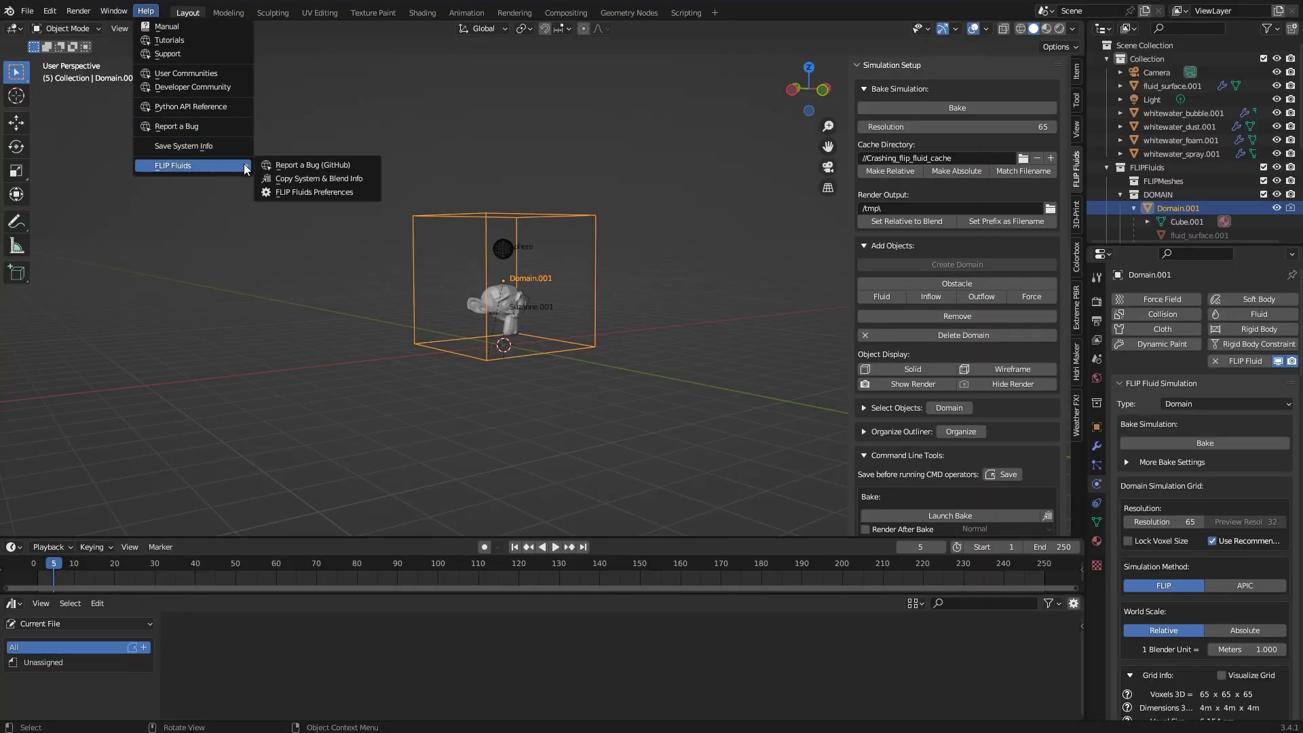
left_click(370, 182)
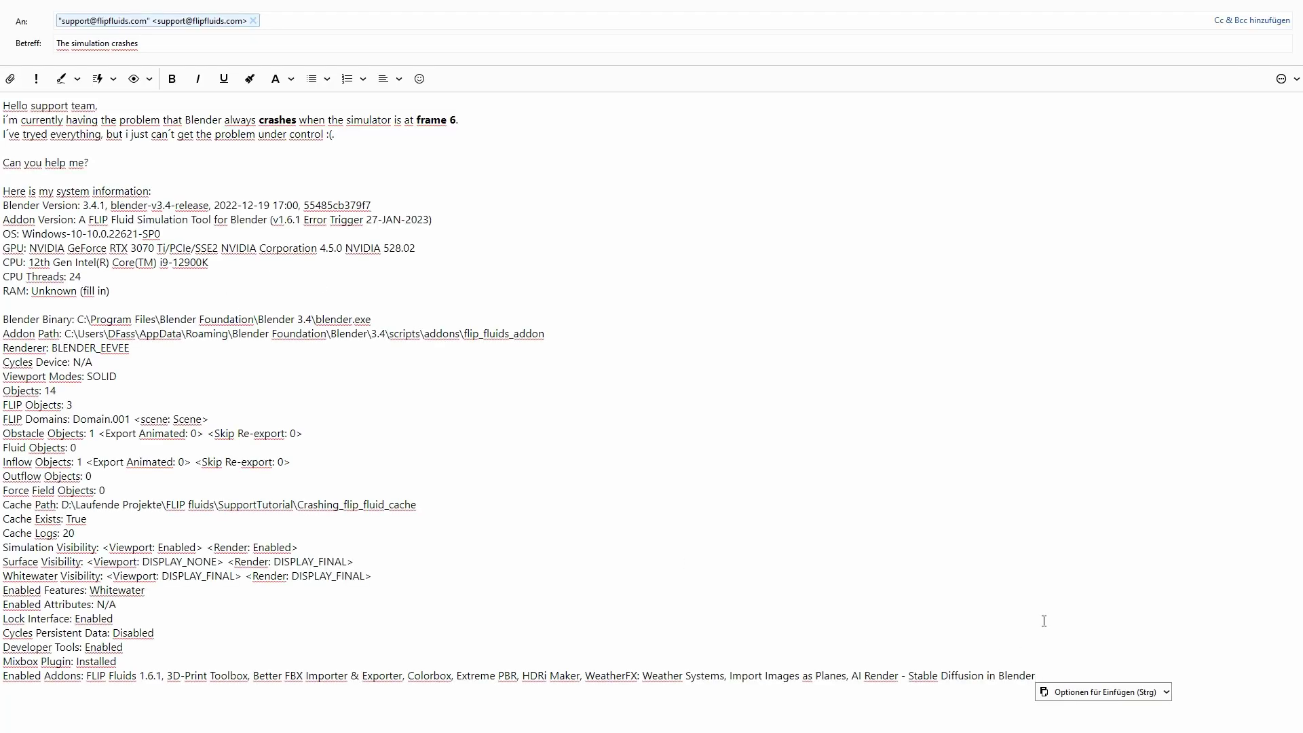
Add the console-text question, the cloud download-link note and an 'OR' line to the email
key("Return")
type("Console text? If not - it")
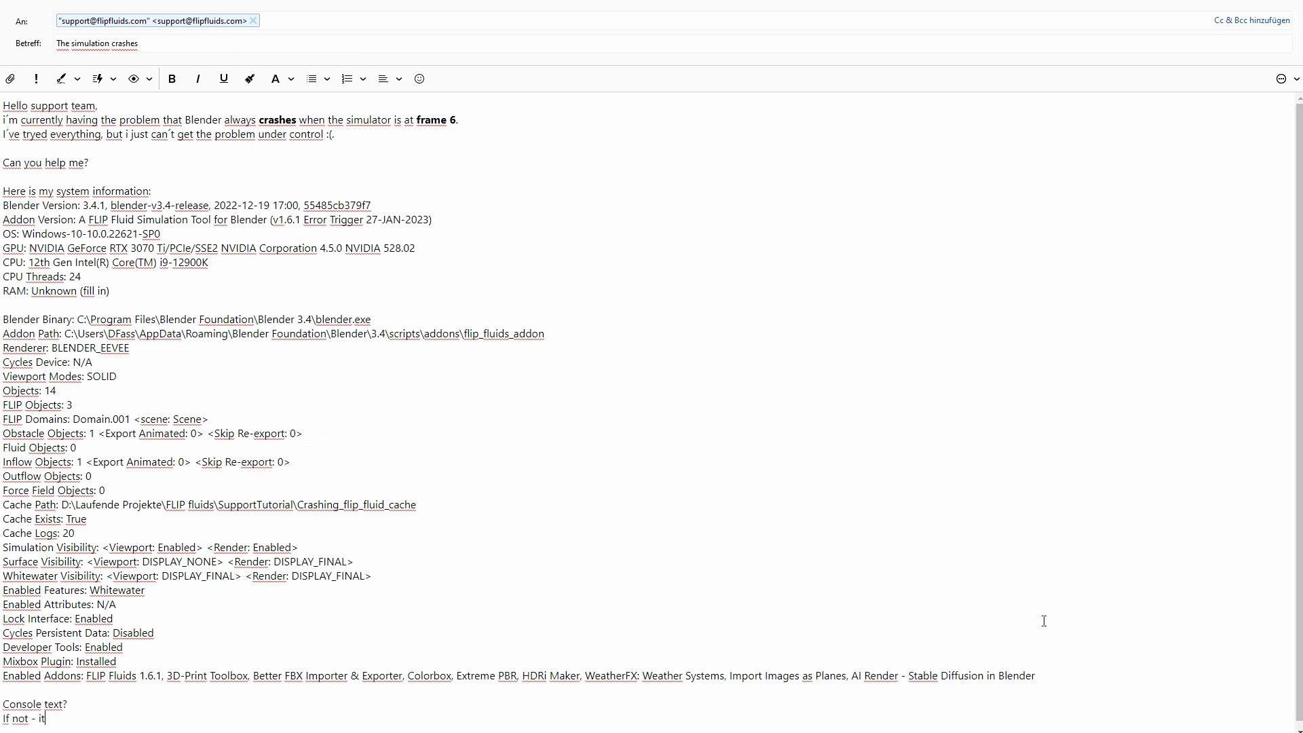
type("´s not a problem ;)")
key("Return")
key("Return")
type("You can download")
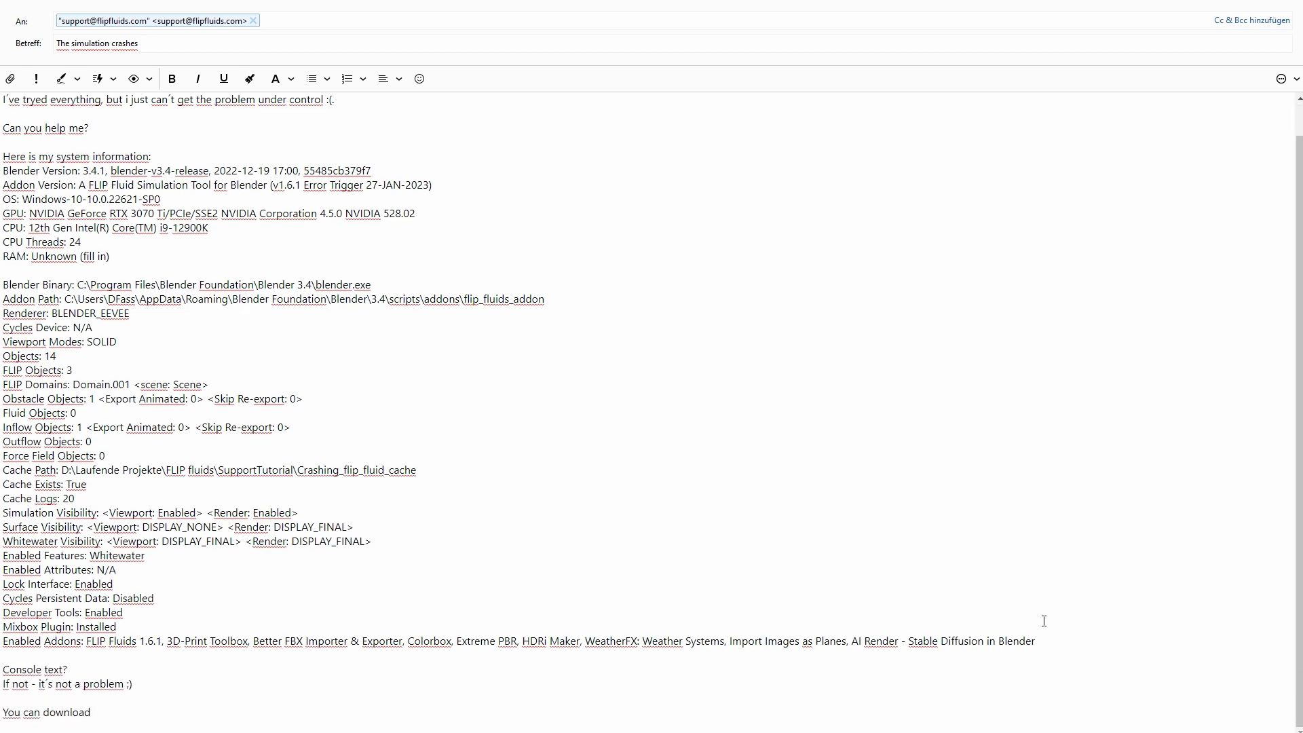
type(" my blend-file and additional information from here: LINK TO CLOUD DOWNLOAD")
key("Return")
type("OR")
key("Return")
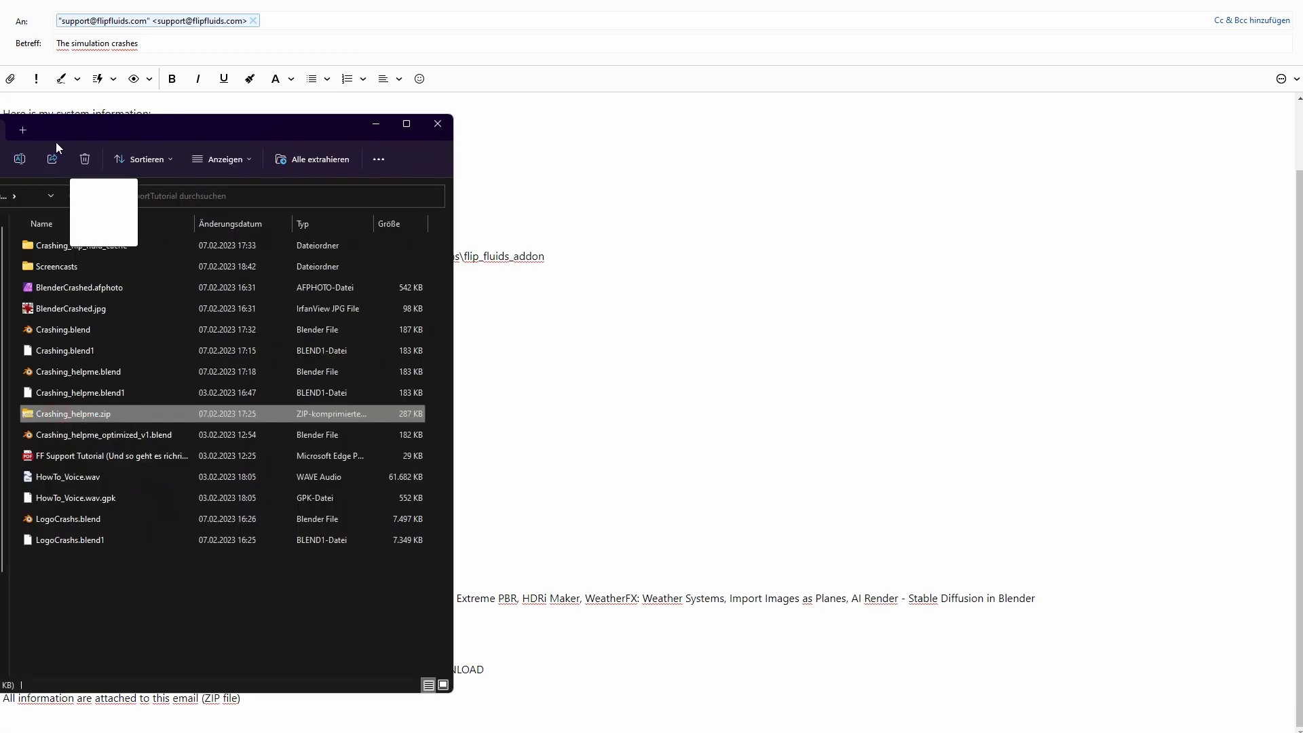
Attach Crashing_helpme.zip and sign off with 'Best regards' and the sender's name
left_click_drag(102, 217, 40, 108)
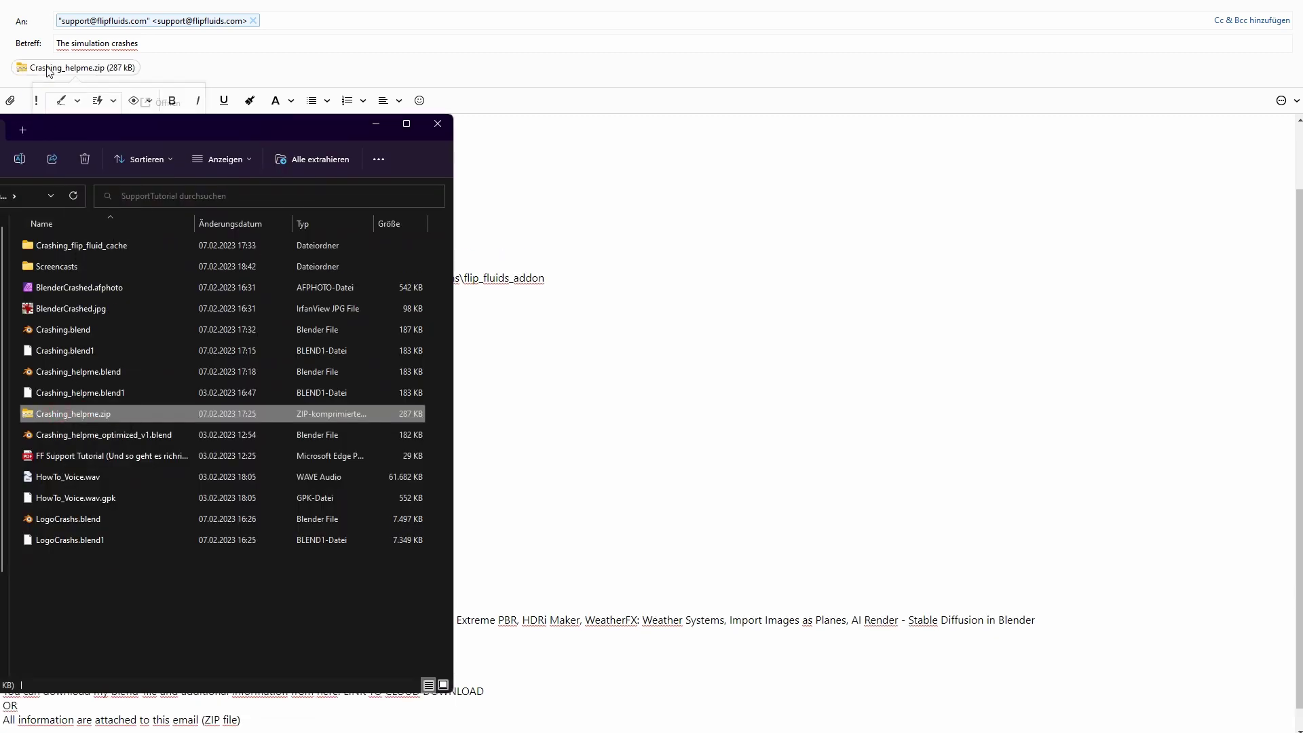
left_click(376, 125)
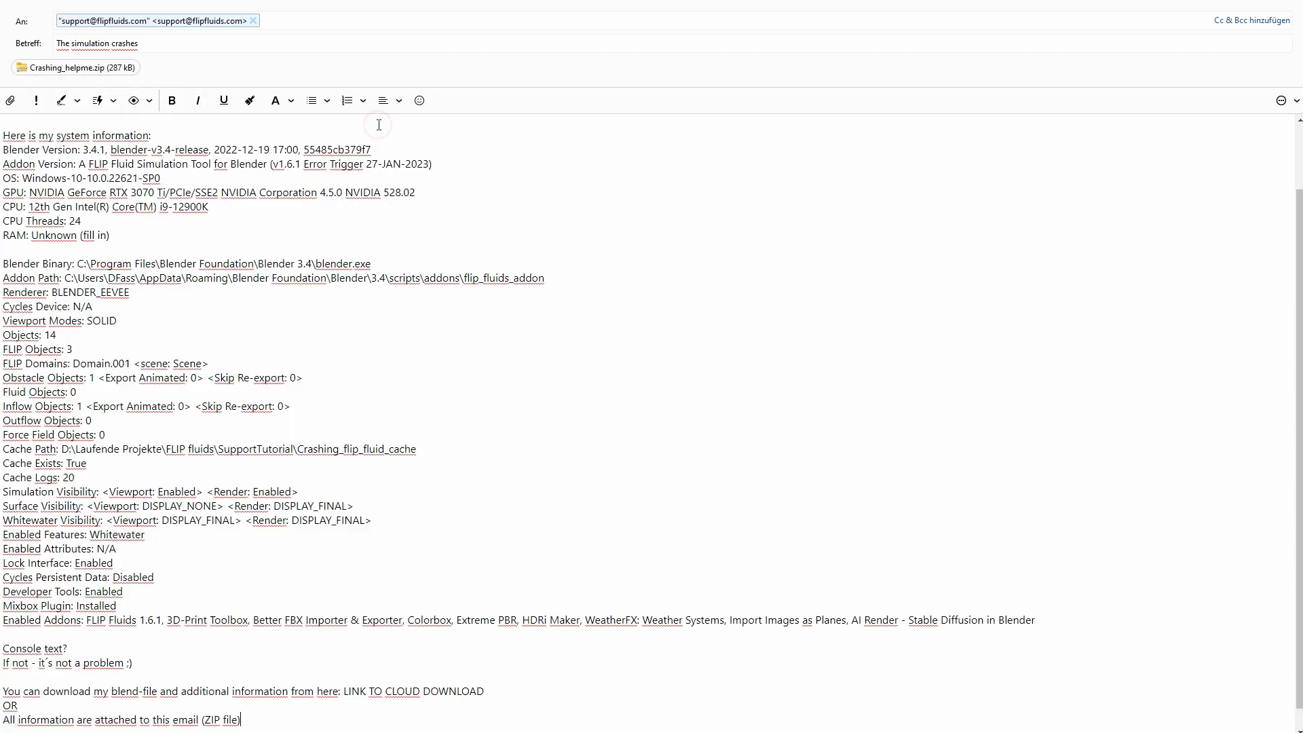
key("Return")
key("Return")
type("Best regards")
key("Return")
type("Daniel")
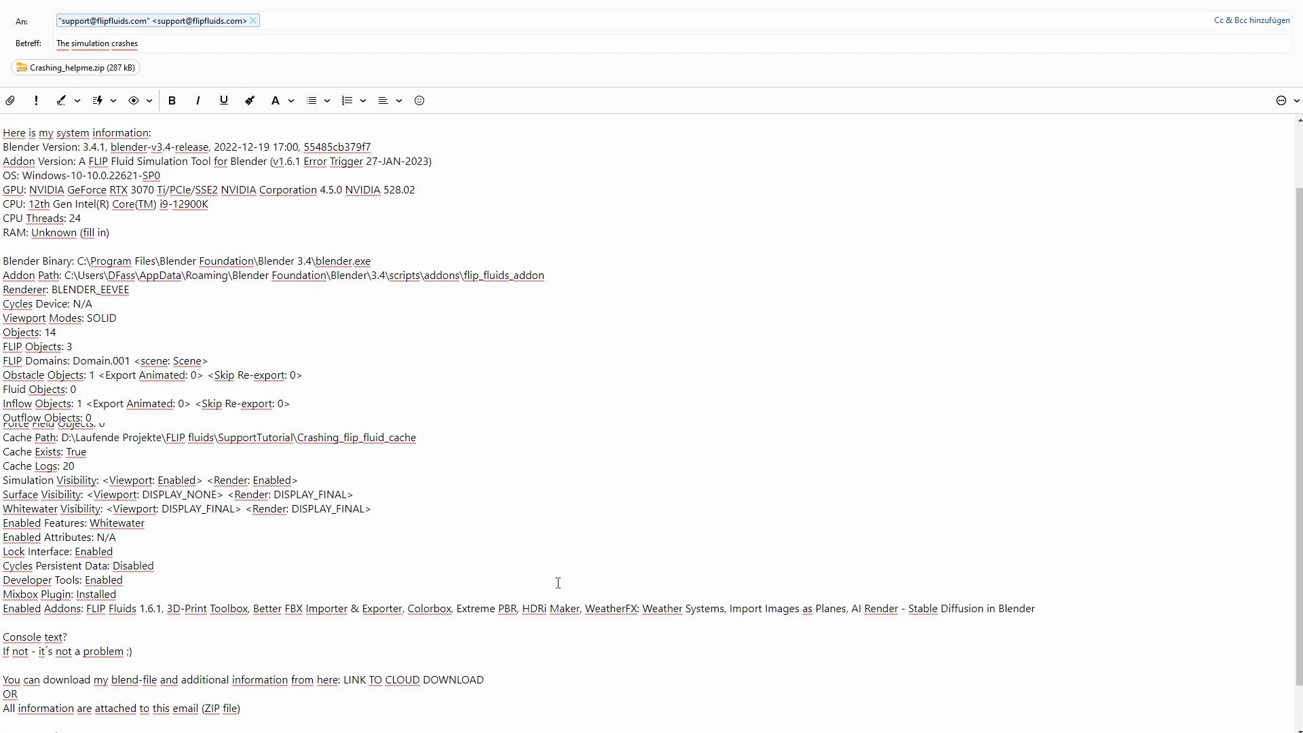
scroll(558, 583, "up", 2)
scroll(550, 558, "down", 4)
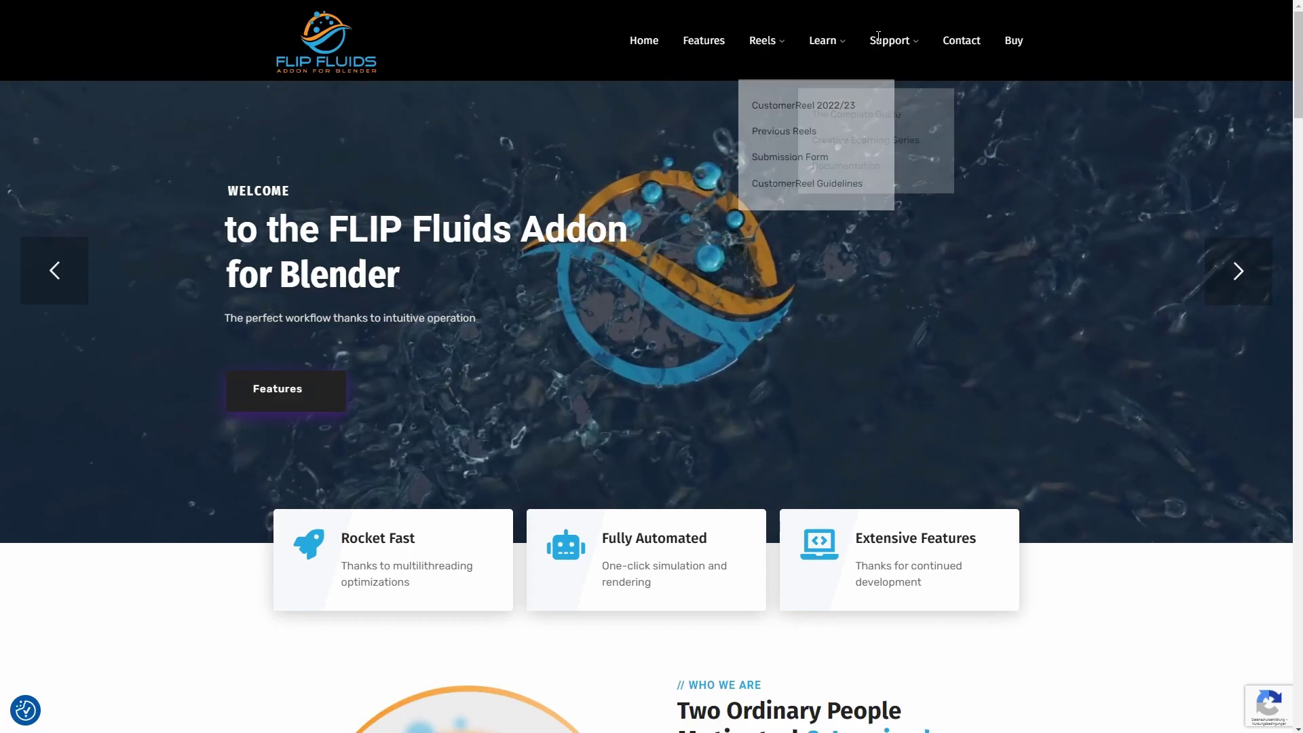
Open the FLIP Fluids forum from the Support menu and look through it
mouse_move(893, 41)
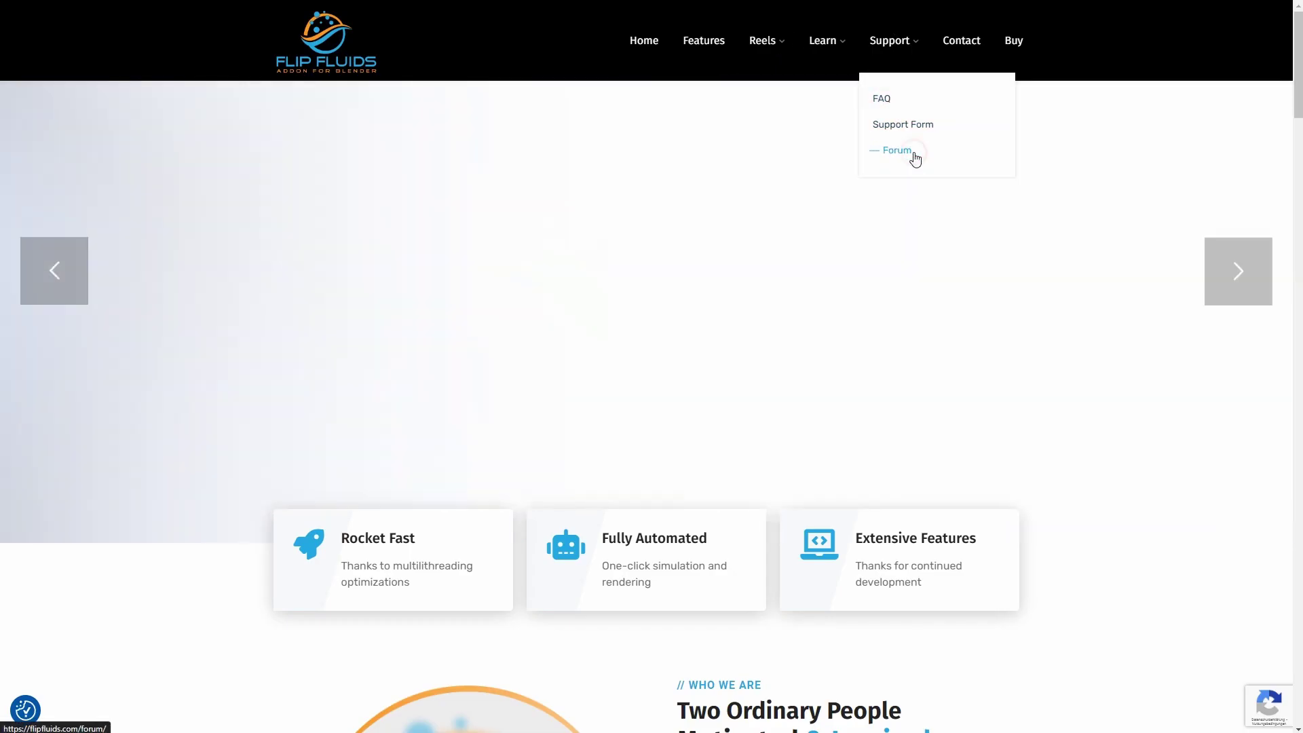
left_click(913, 157)
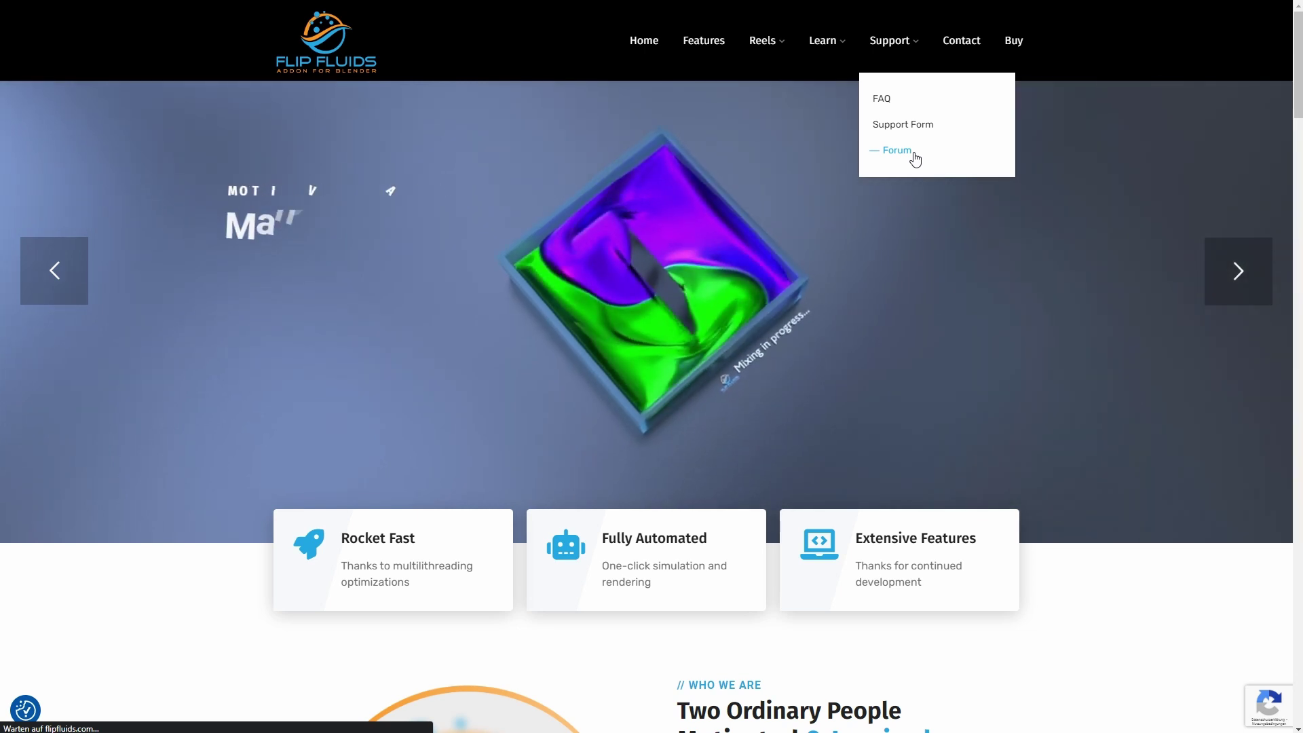
scroll(900, 172, "down", 4)
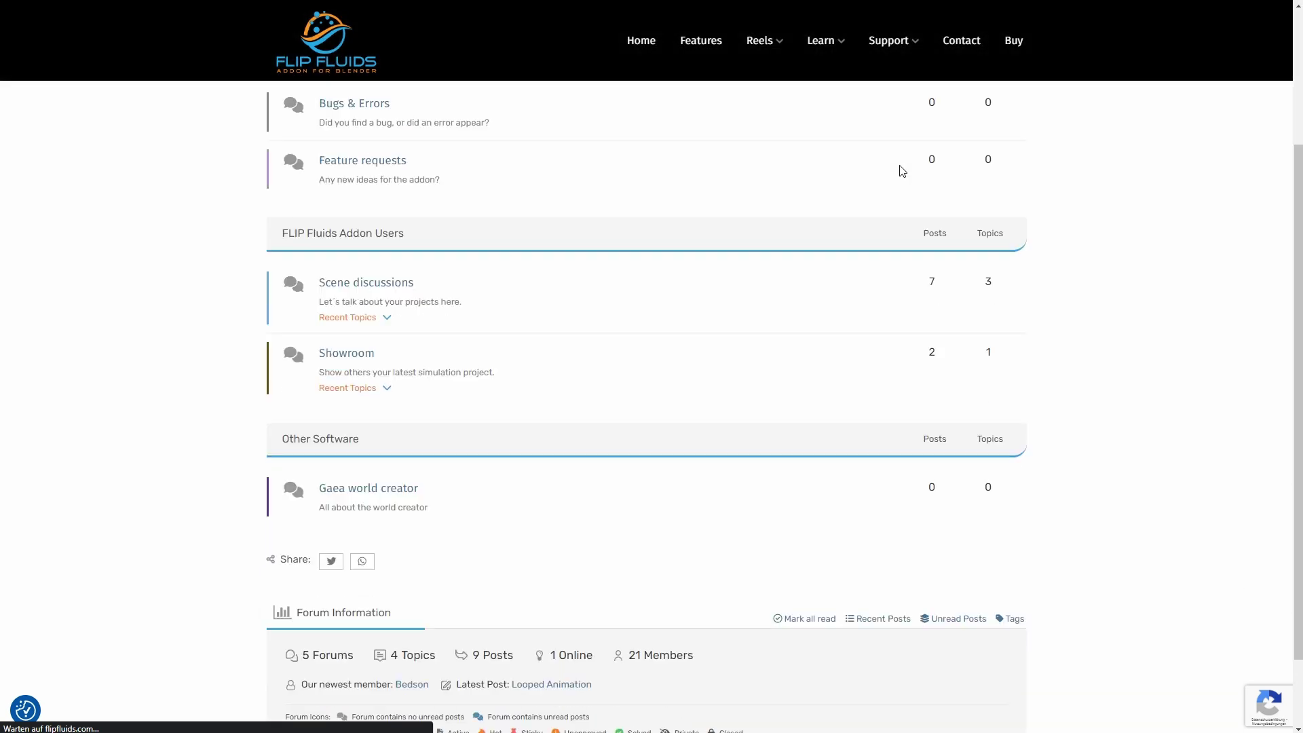
scroll(900, 174, "up", 4)
scroll(902, 176, "up", 1)
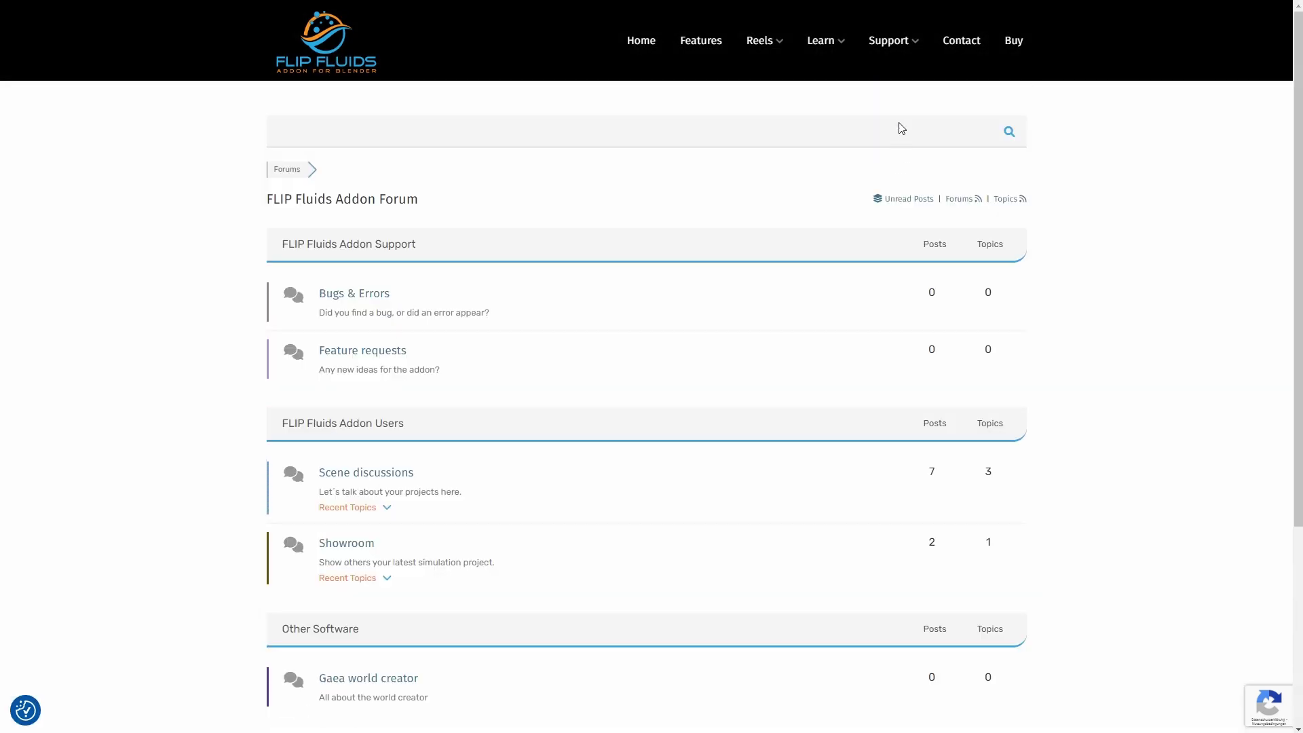
Expand the FAQ answers on product downloads, addon limitations and rigid bodies, then open the documentation wiki
mouse_move(889, 41)
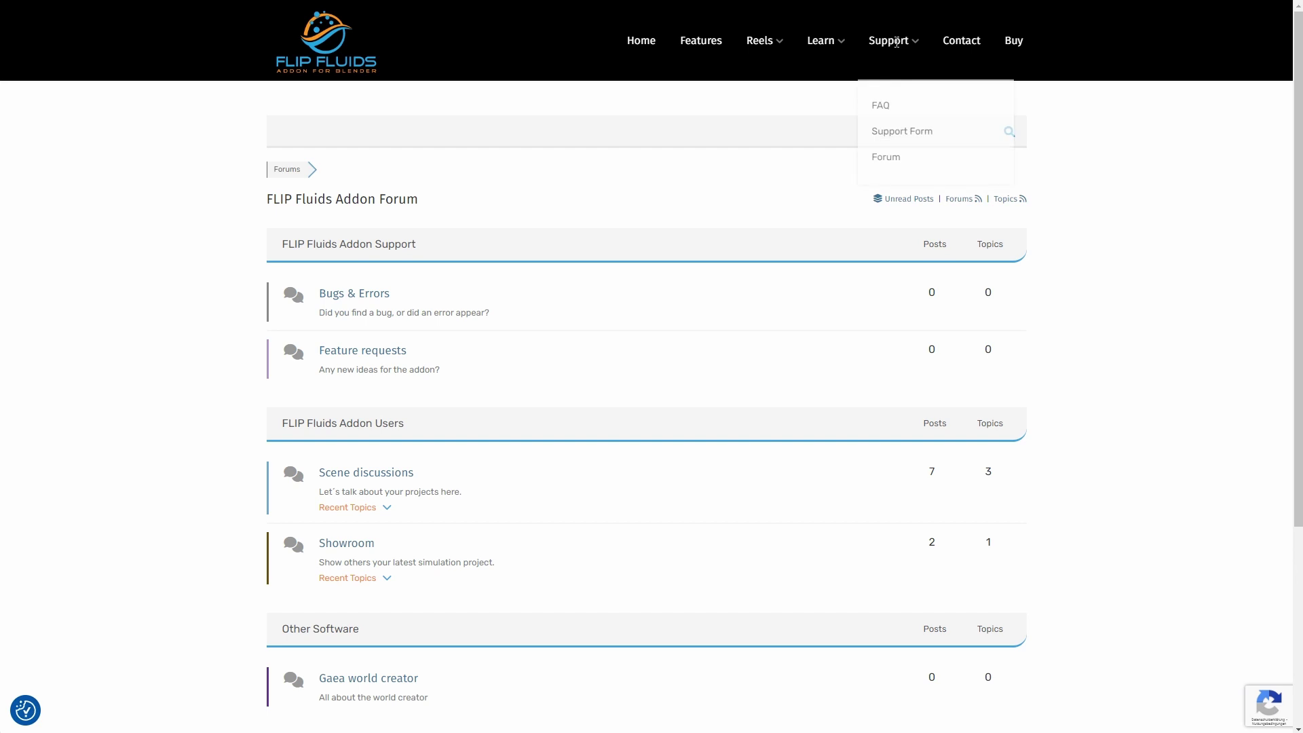
left_click(907, 107)
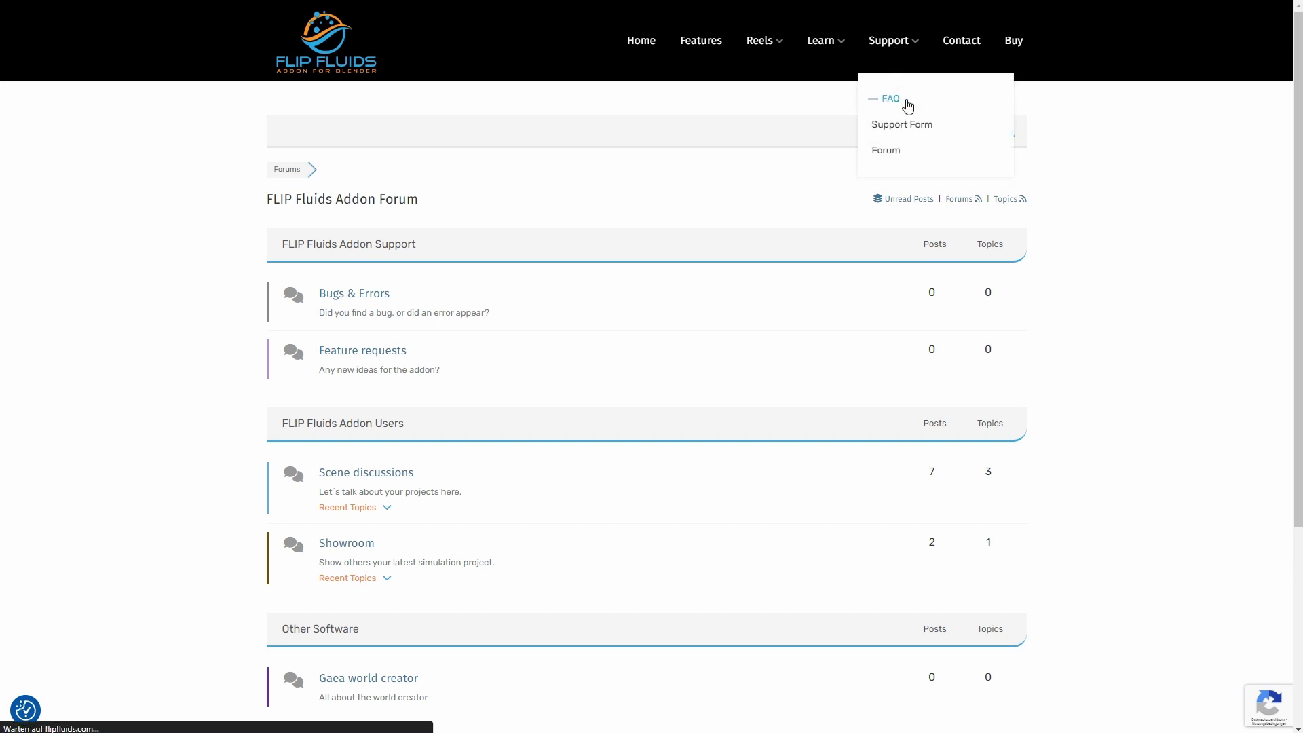
scroll(899, 171, "down", 3)
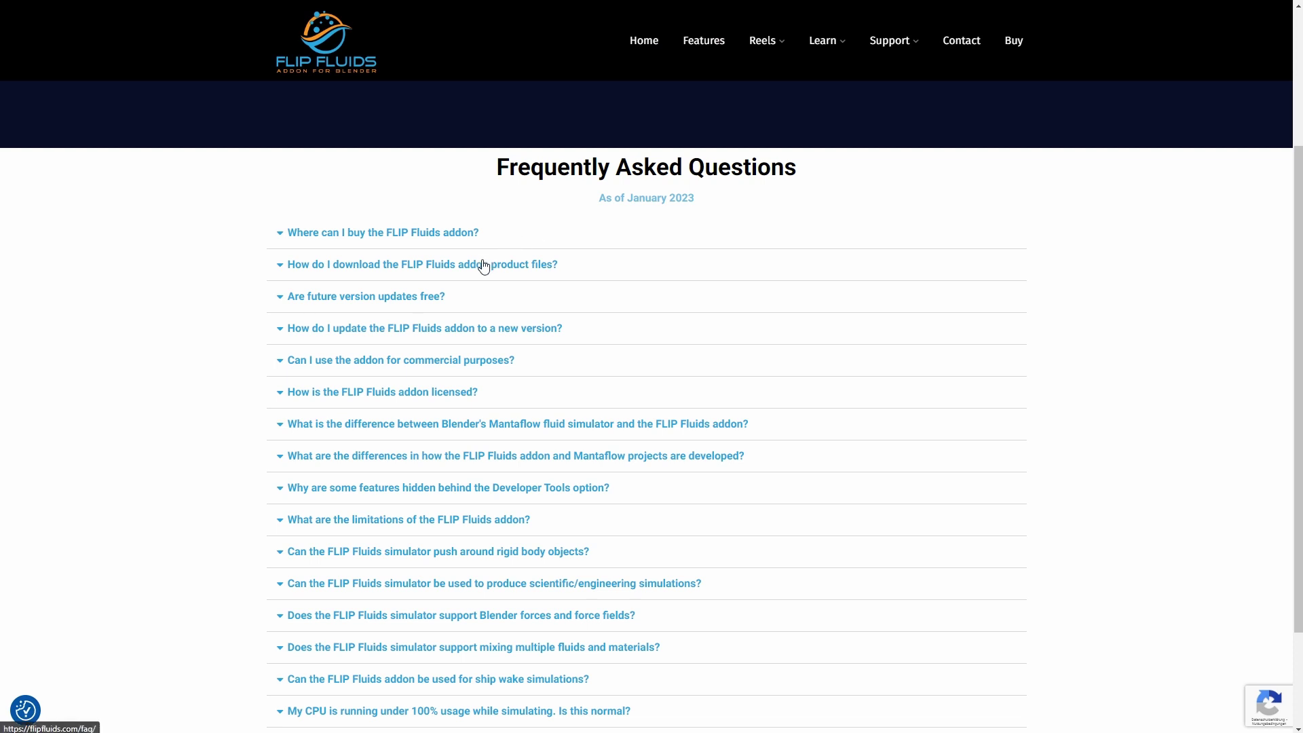
left_click(483, 264)
scroll(549, 486, "down", 2)
left_click(477, 435)
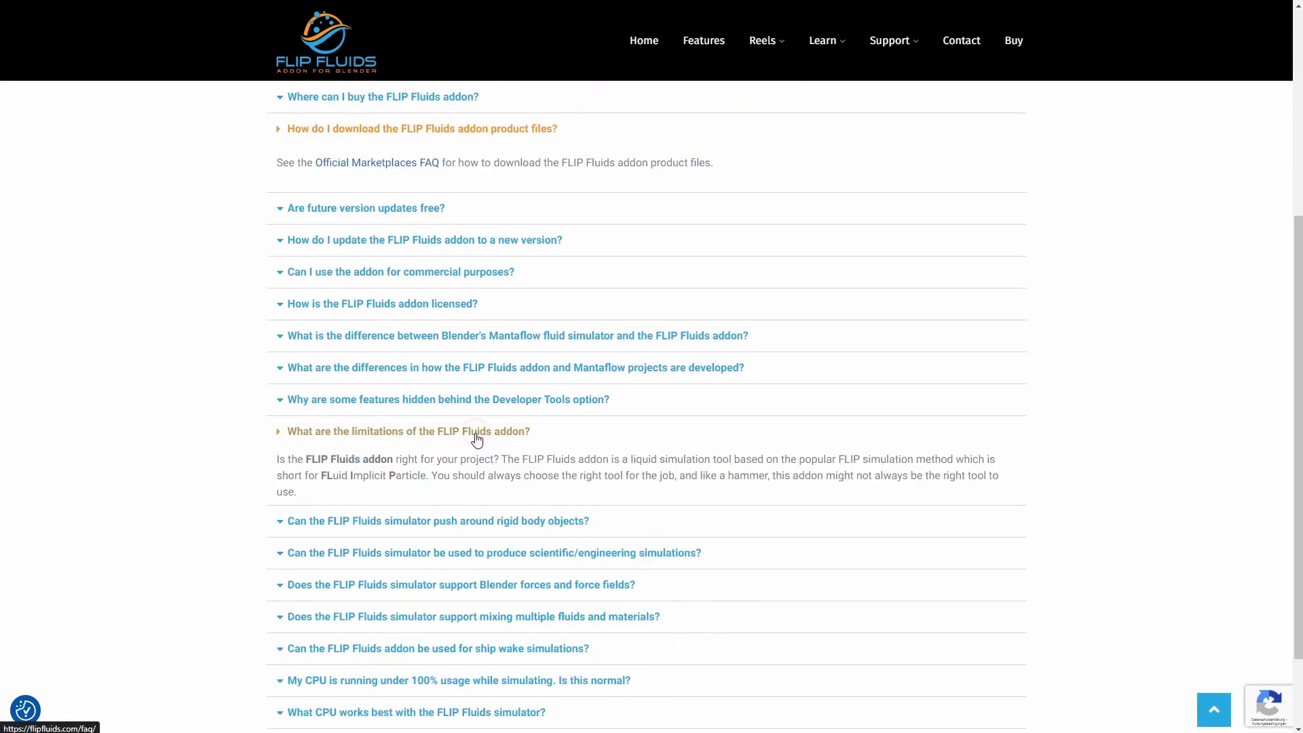
left_click(500, 603)
mouse_move(811, 48)
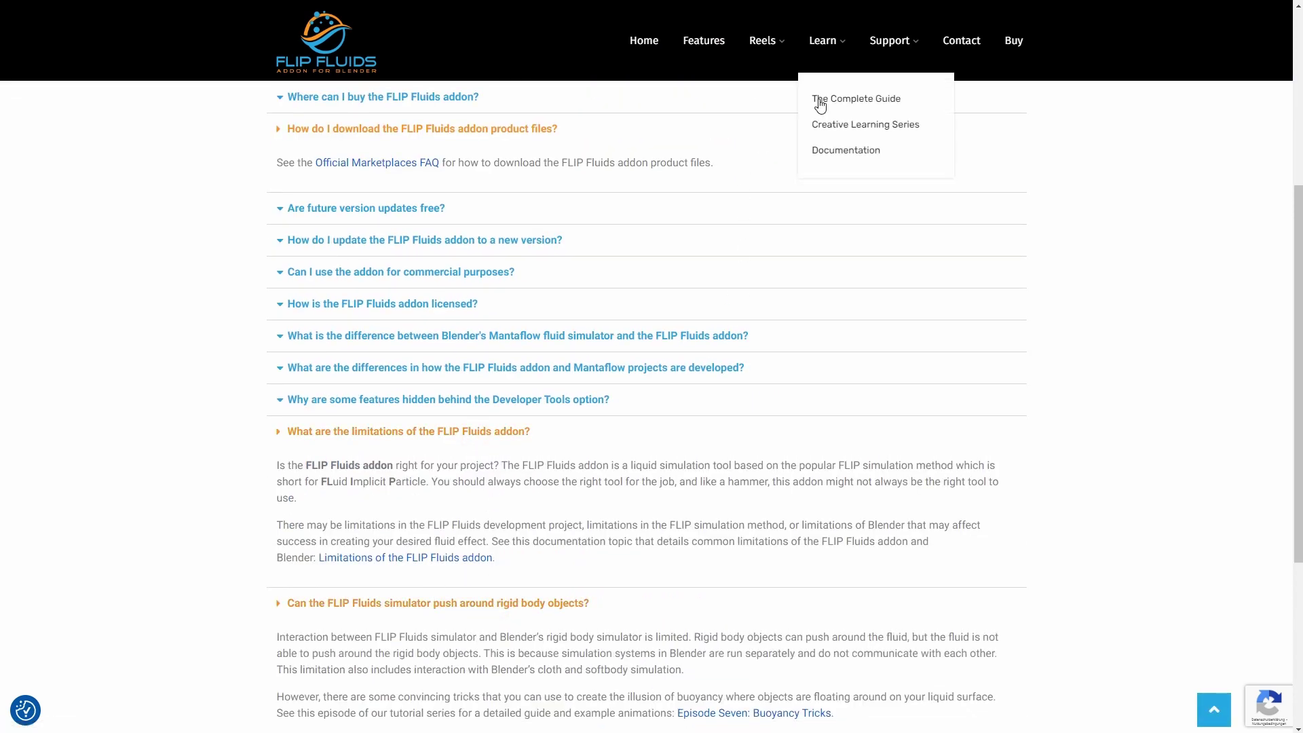
left_click(856, 149)
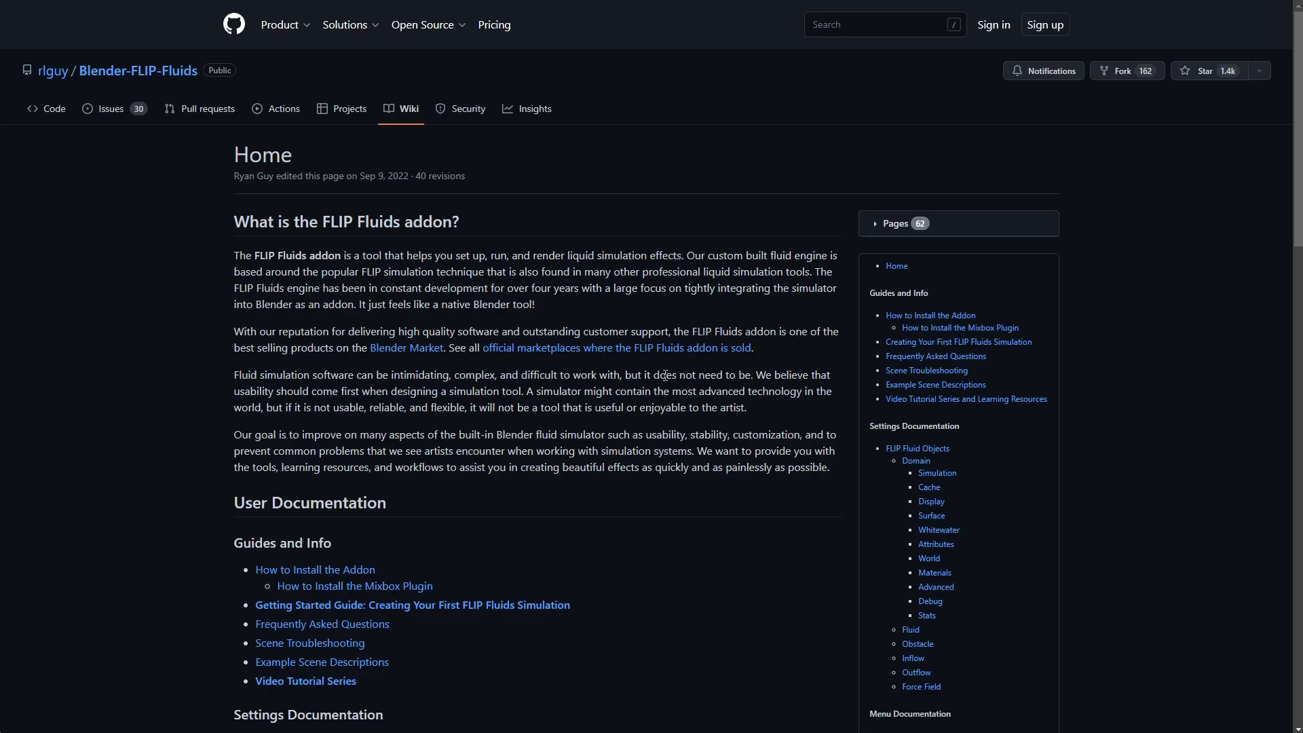
Go to the Scene Troubleshooting page's not-enough-whitewater section
scroll(665, 375, "down", 2)
left_click(324, 509)
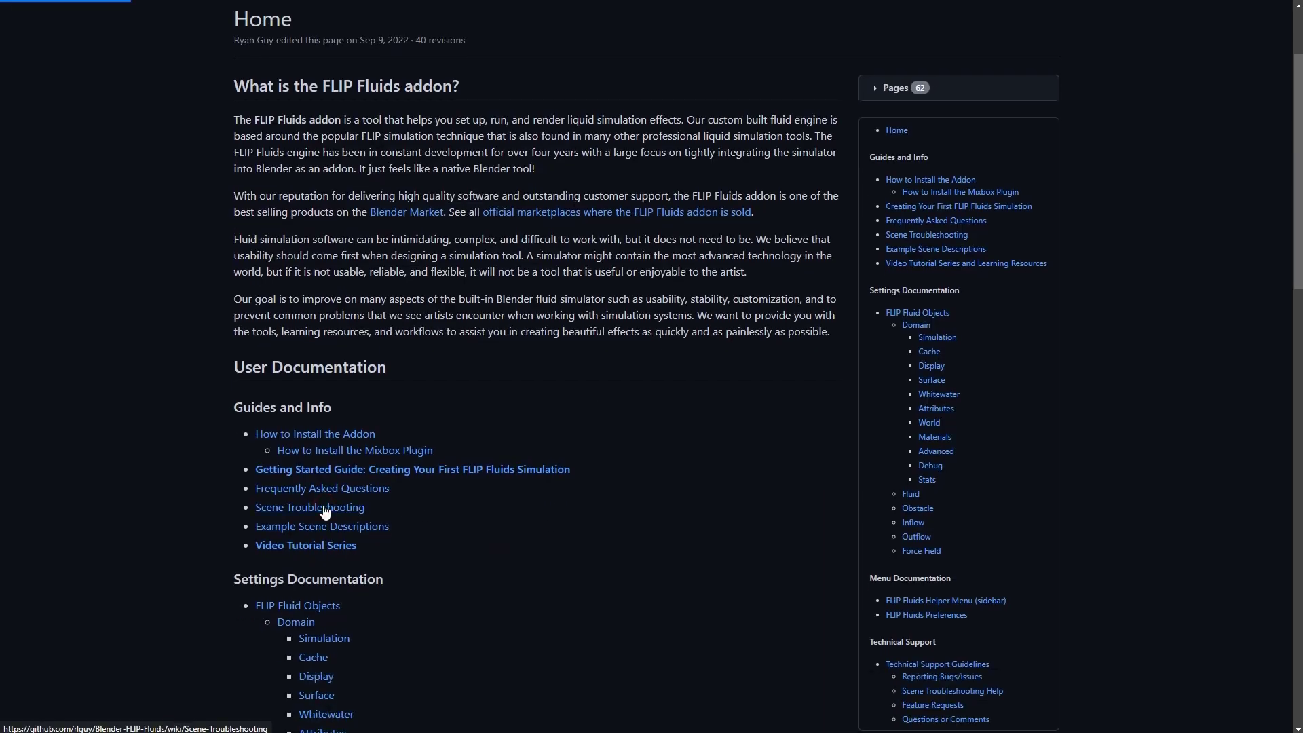
scroll(808, 399, "down", 1)
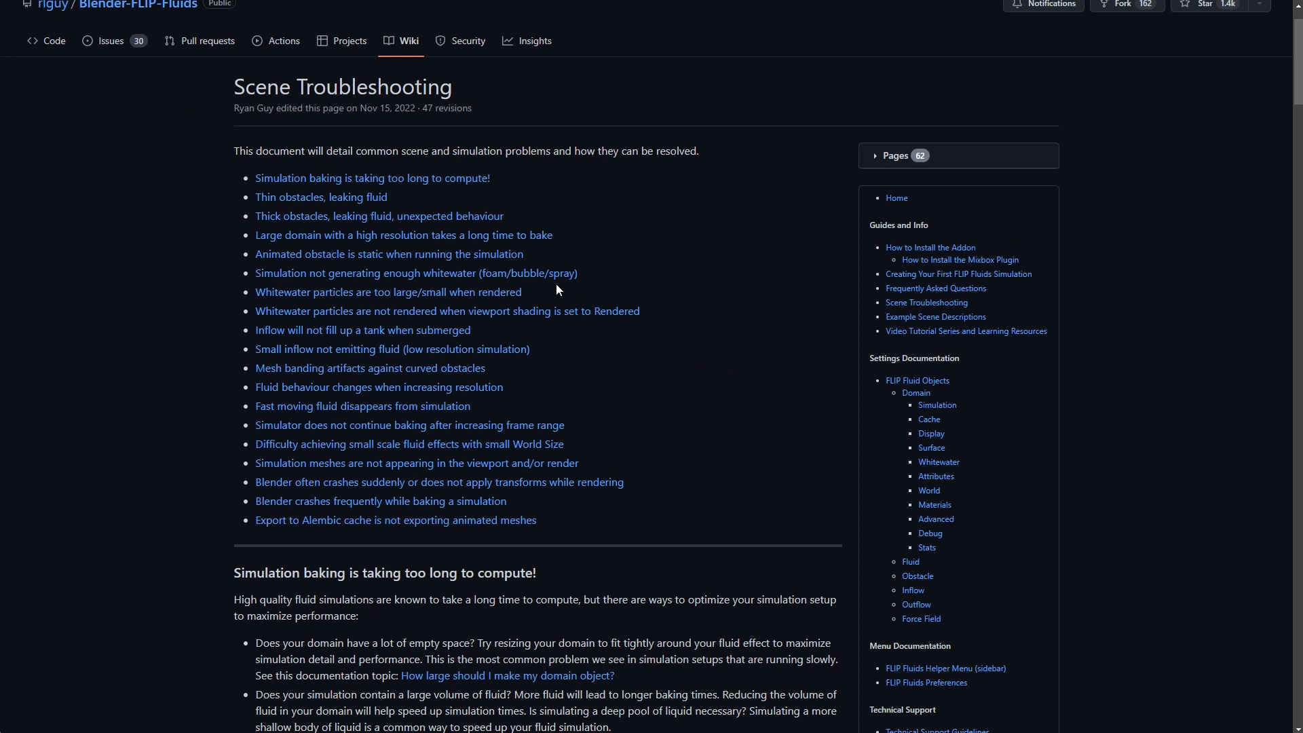
left_click(497, 275)
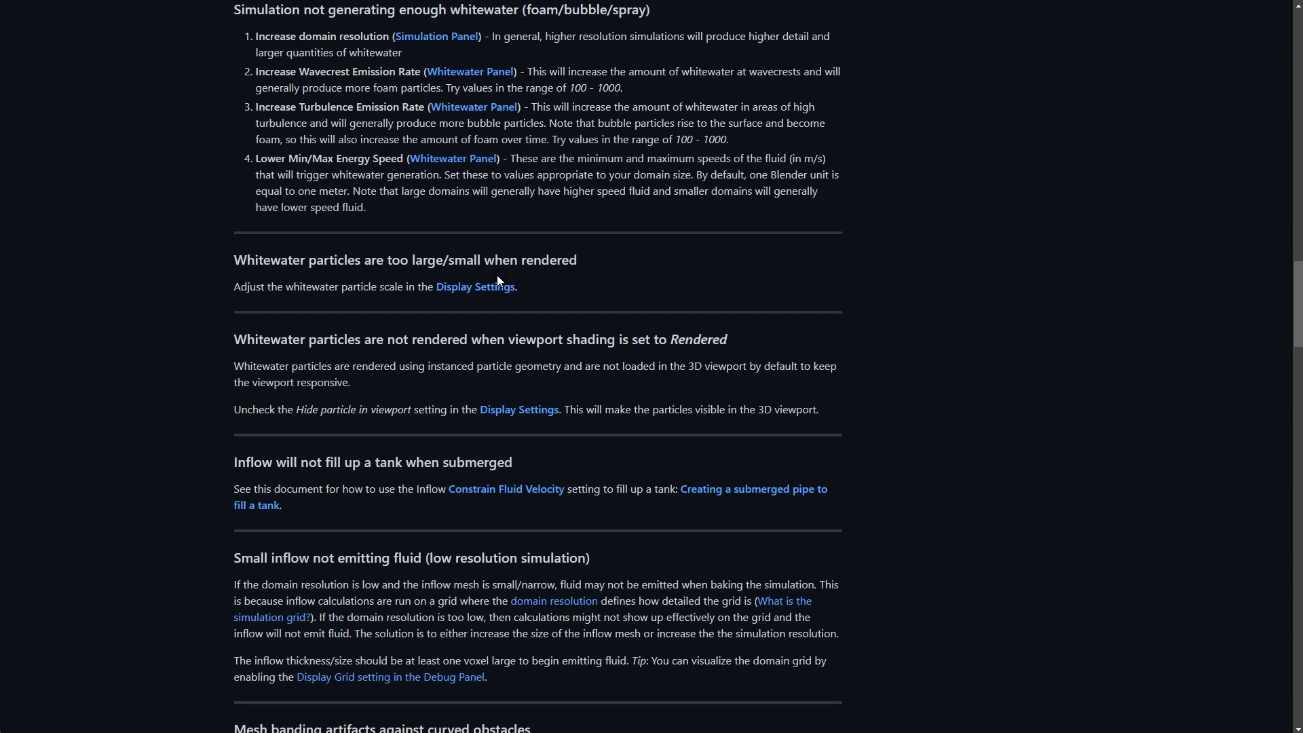
Follow the Display Settings link and read through the particle display settings
scroll(499, 277, "down", 2)
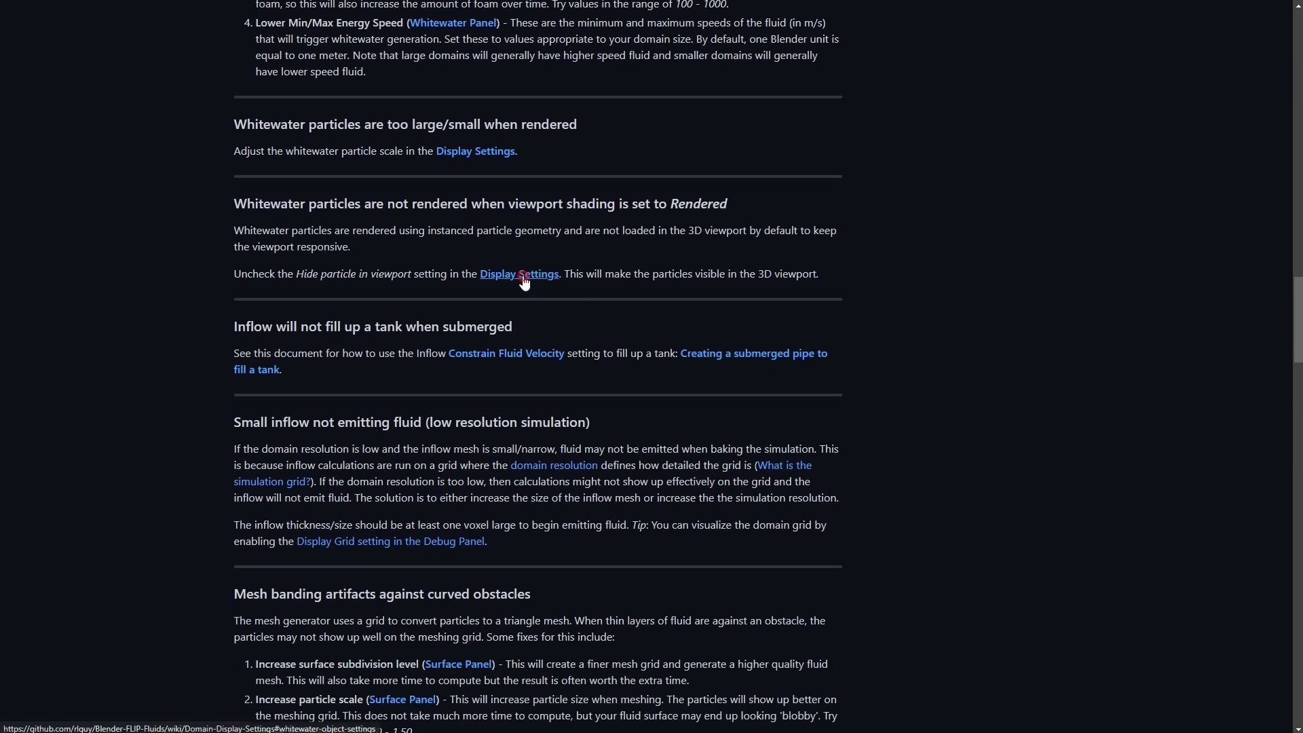
left_click(522, 275)
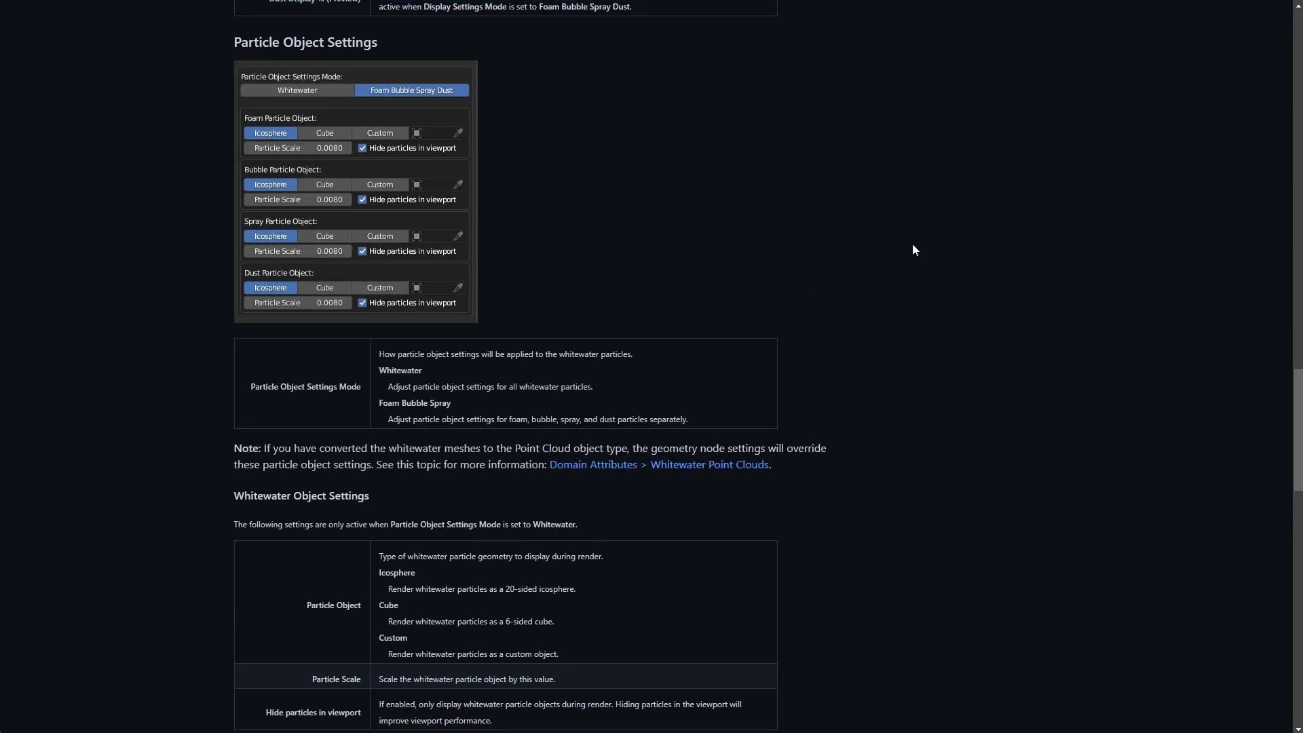
scroll(912, 249, "down", 8)
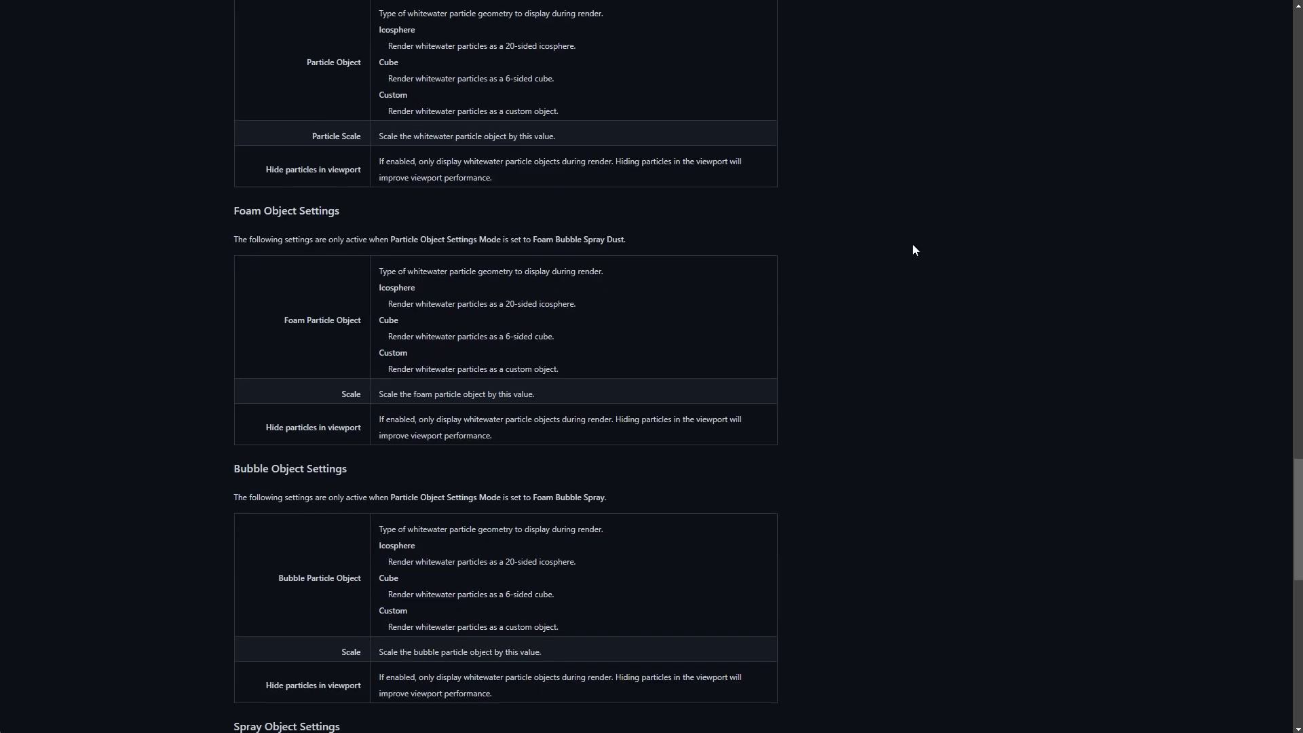
scroll(912, 250, "down", 9)
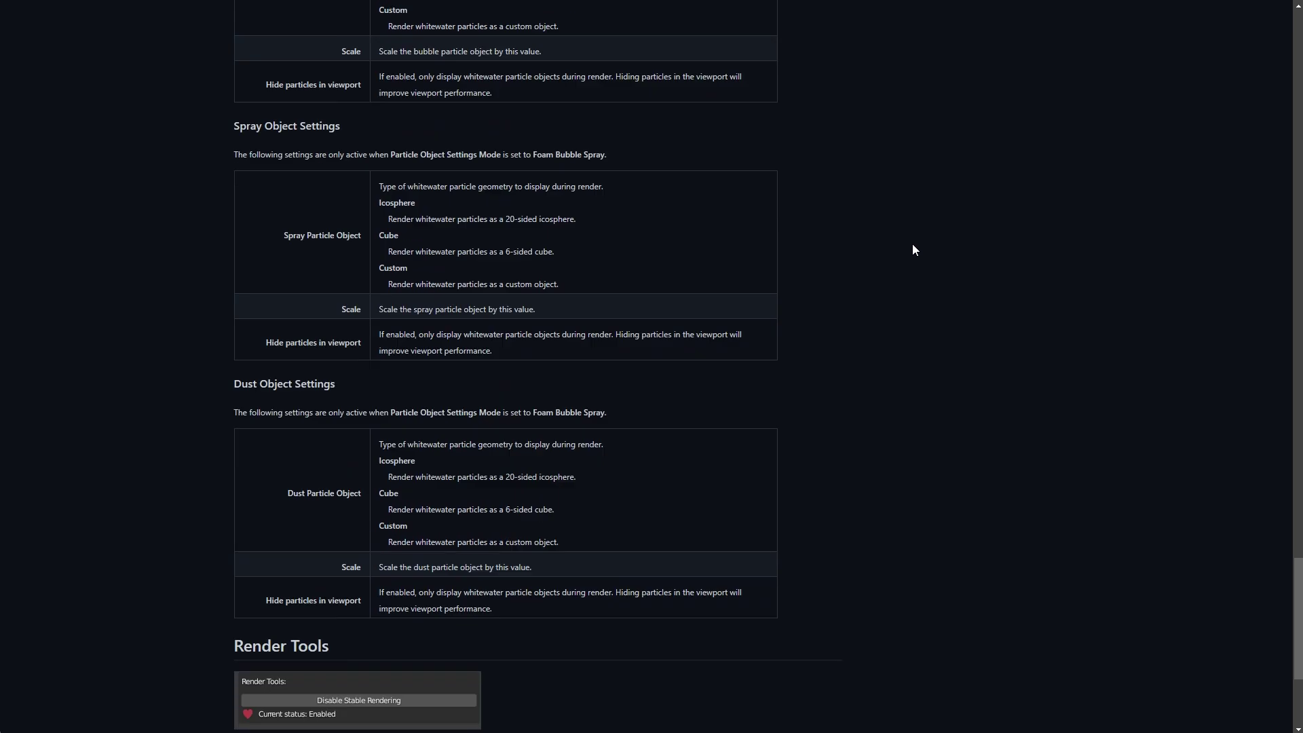
scroll(912, 250, "down", 3)
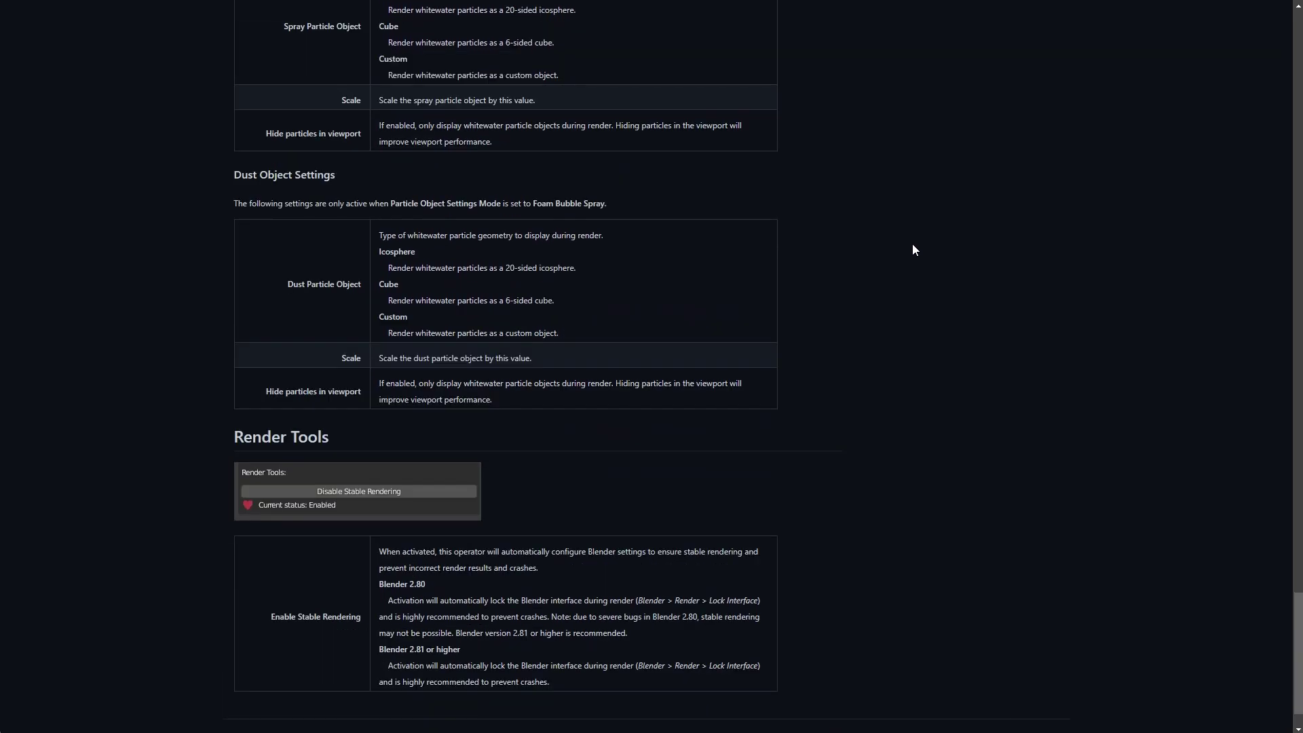
scroll(913, 244, "up", 17)
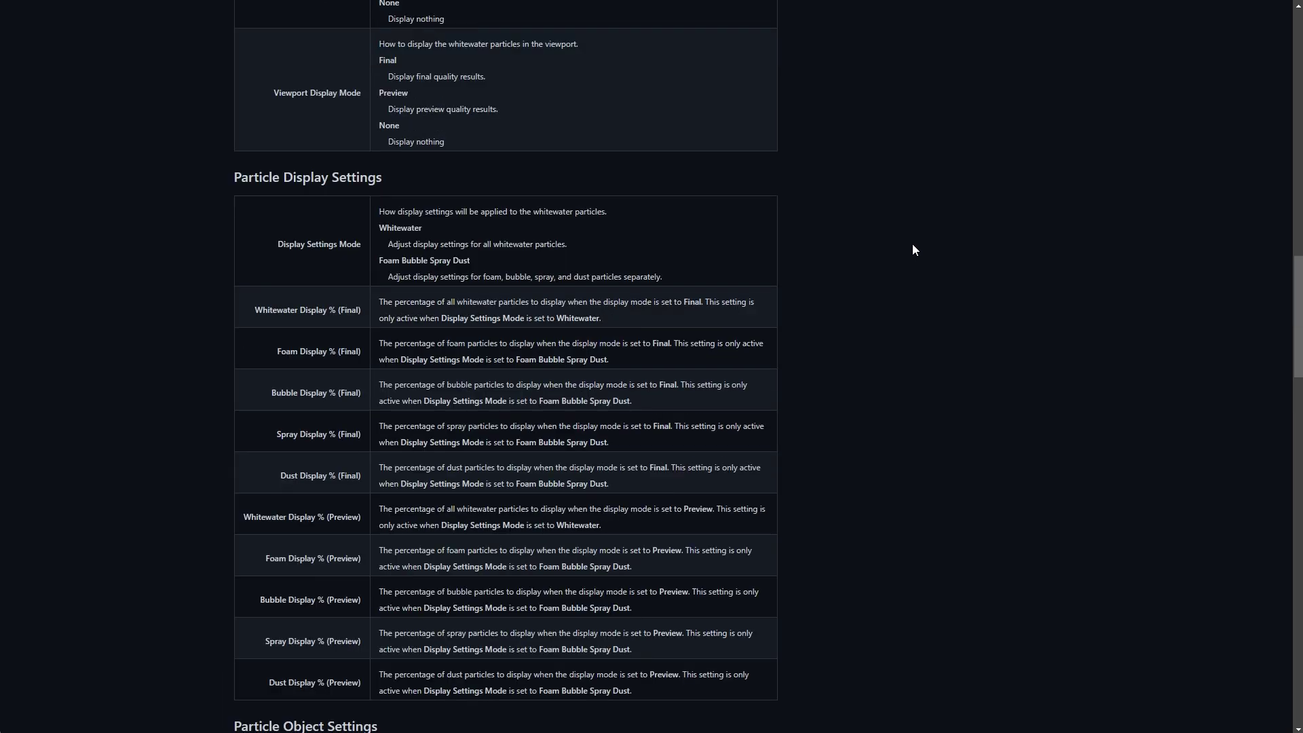
scroll(913, 250, "up", 2)
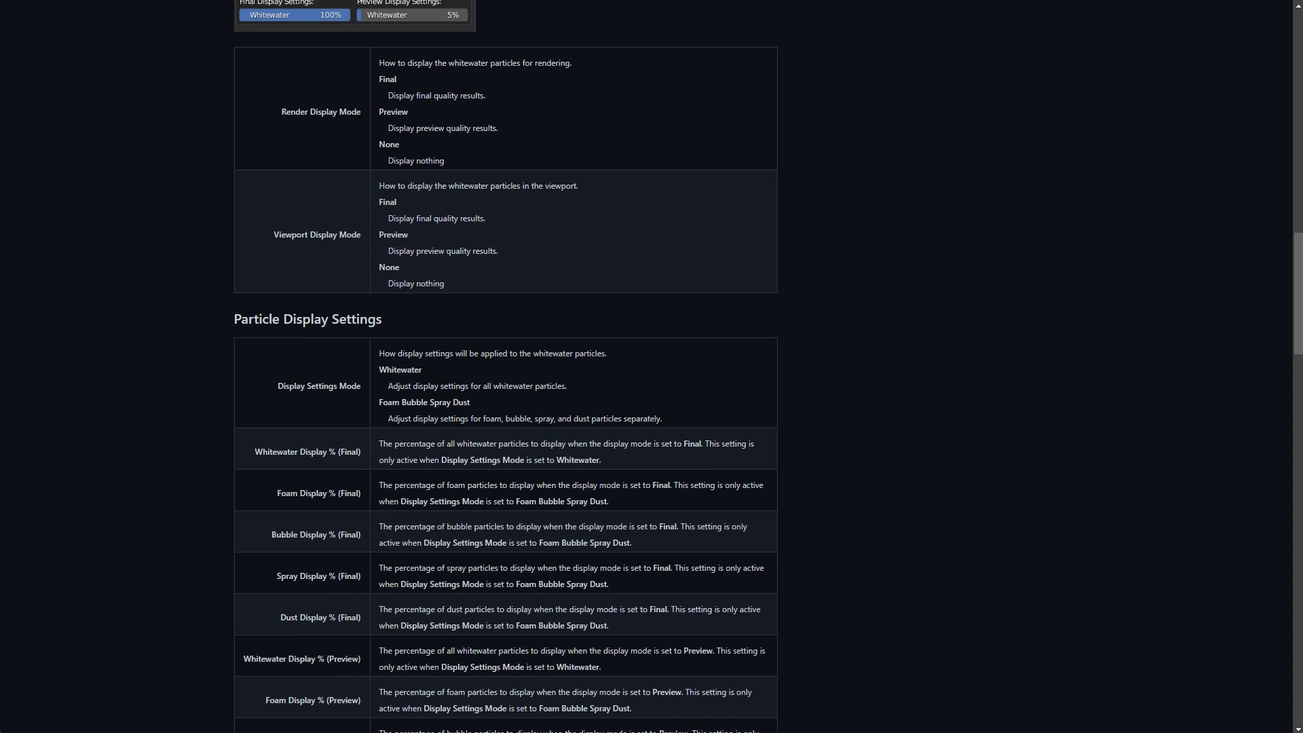
Open Contact Us and scroll to see the support mailbox and message form
left_click(970, 42)
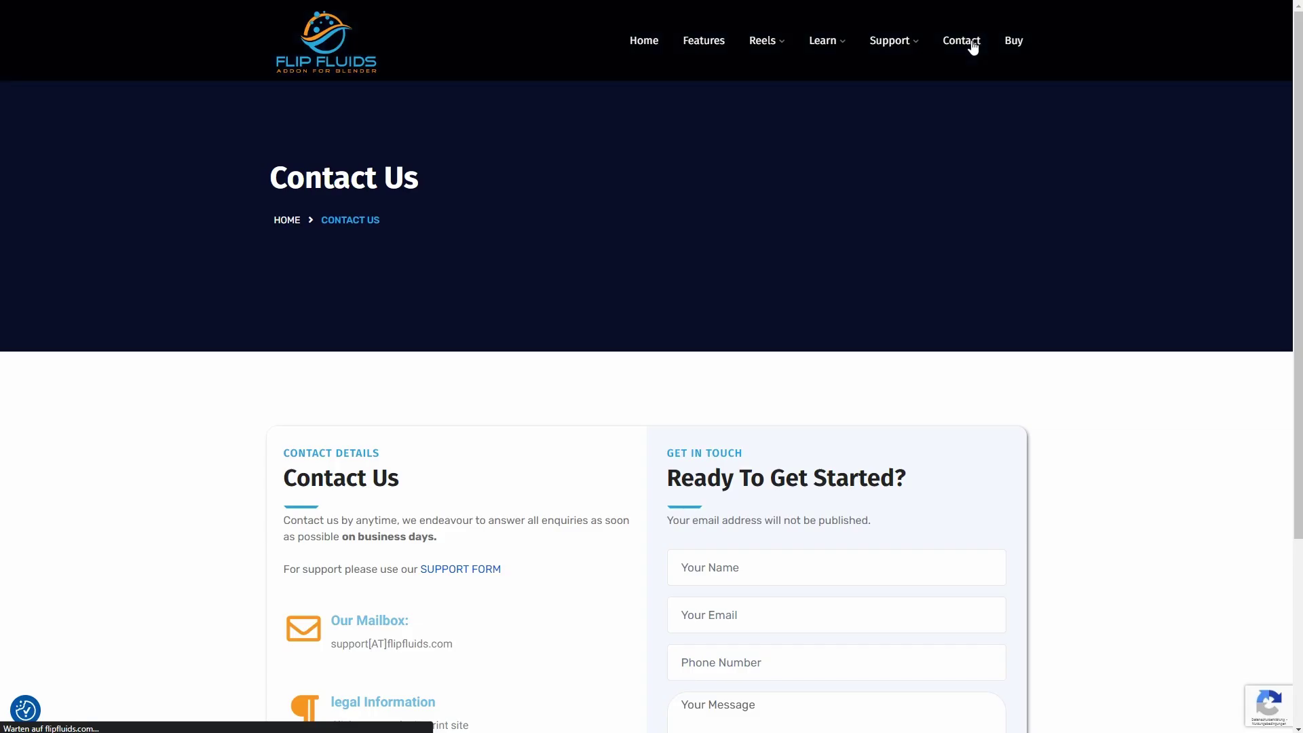
scroll(974, 178, "down", 3)
scroll(1079, 230, "down", 1)
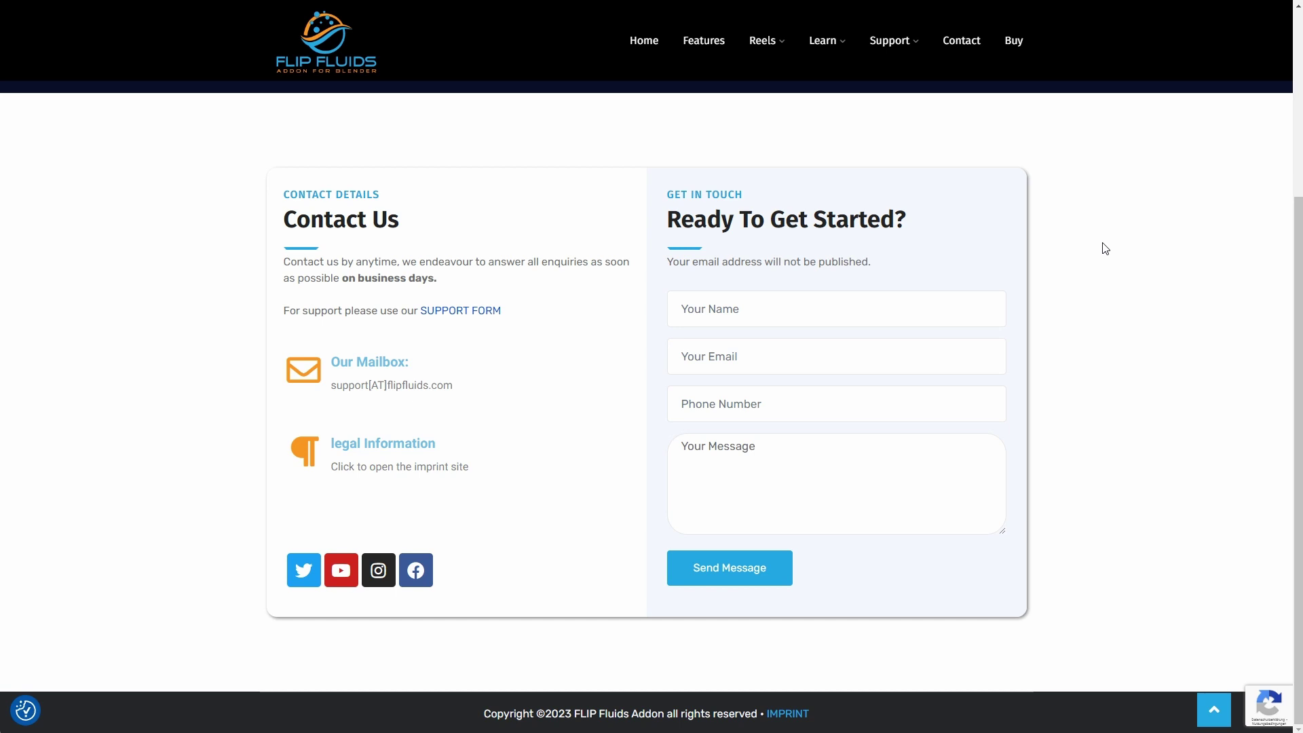
scroll(1104, 246, "up", 4)
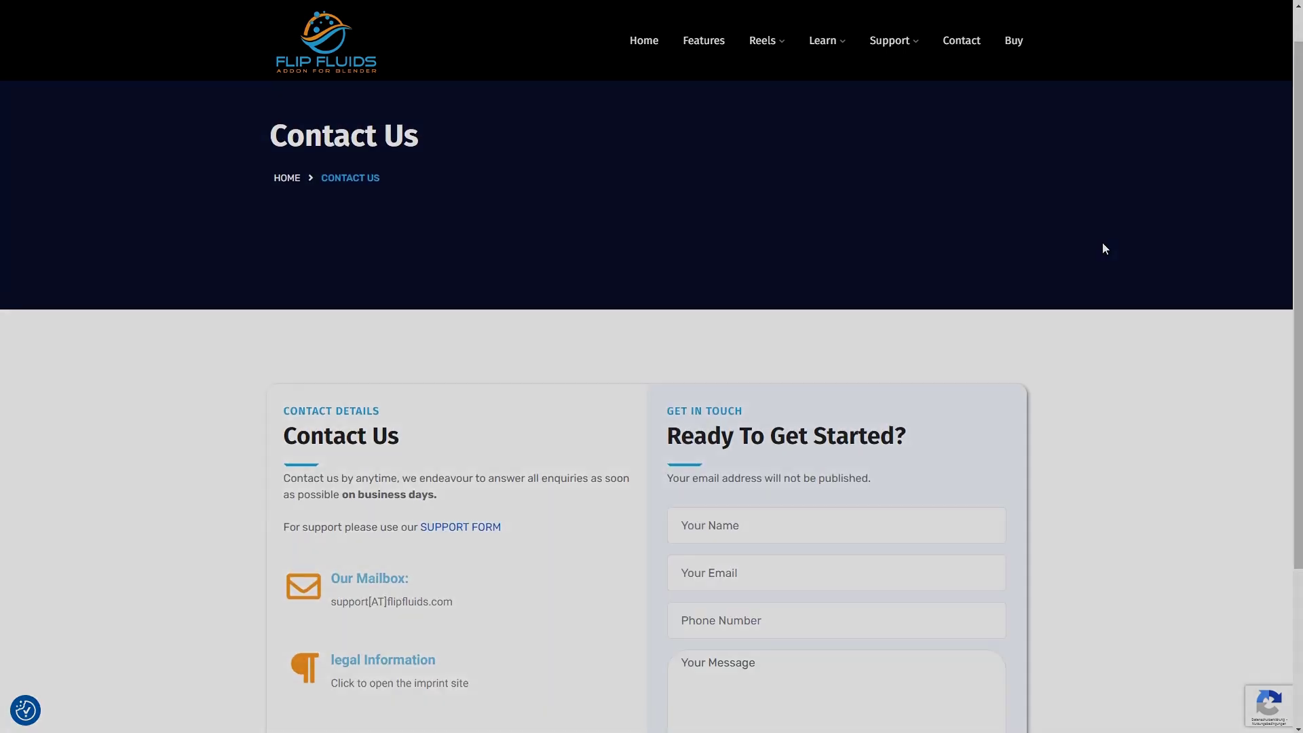